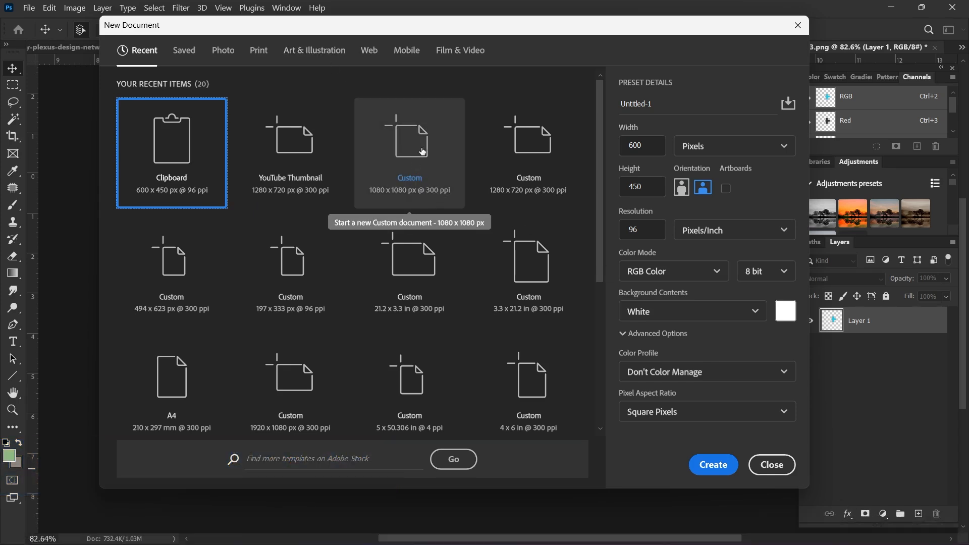
Step: Create a blank white 1080×1080 px, 300 ppi document in Pixels and RGB Color
left_click(412, 168)
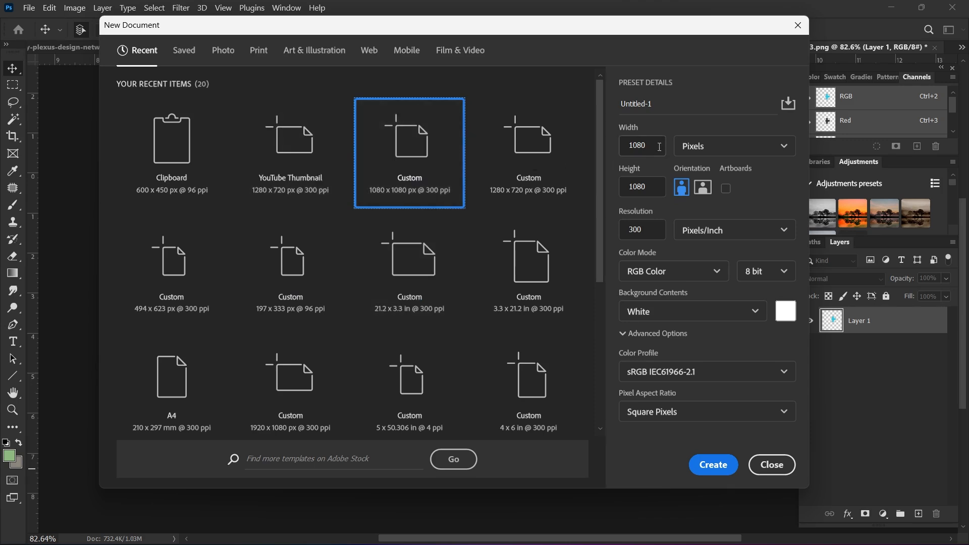
left_click(659, 146)
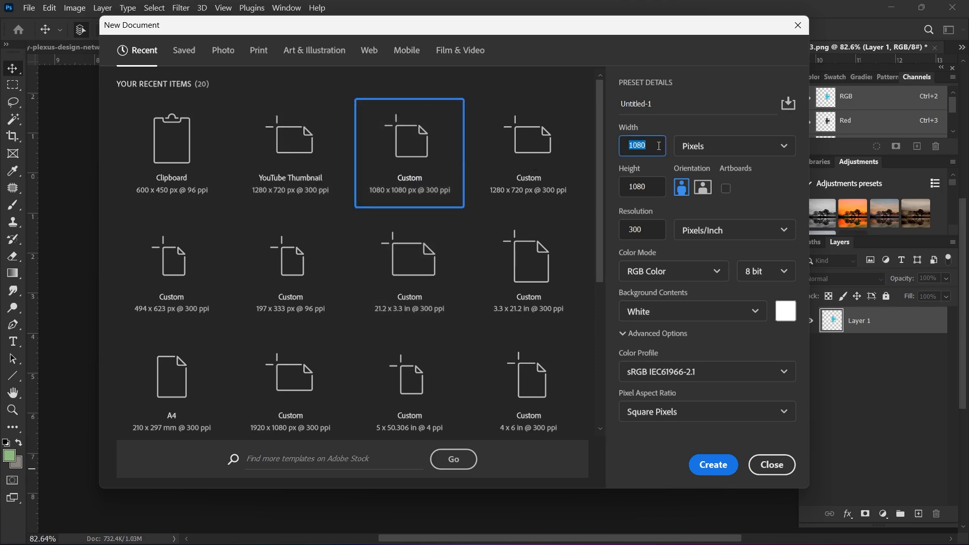
type("1")
left_click(732, 145)
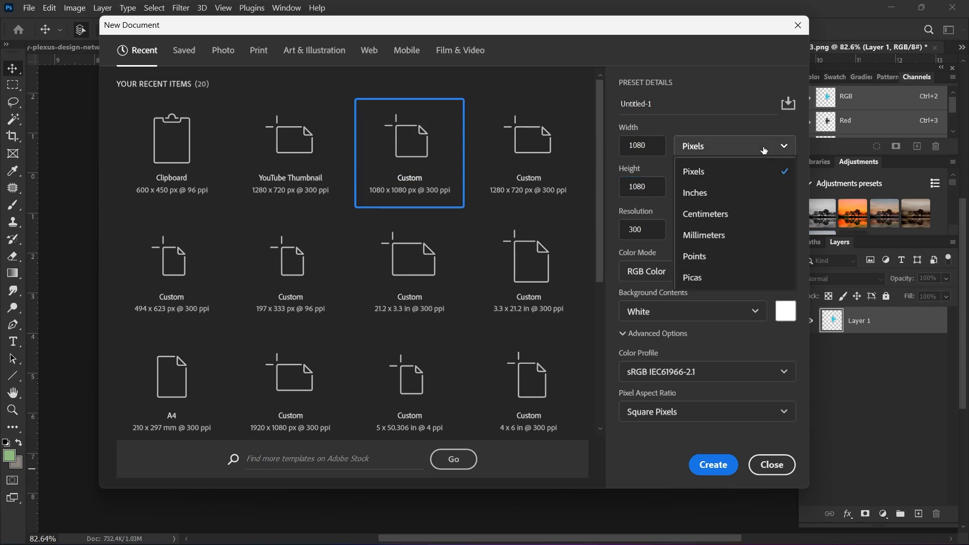
left_click(735, 174)
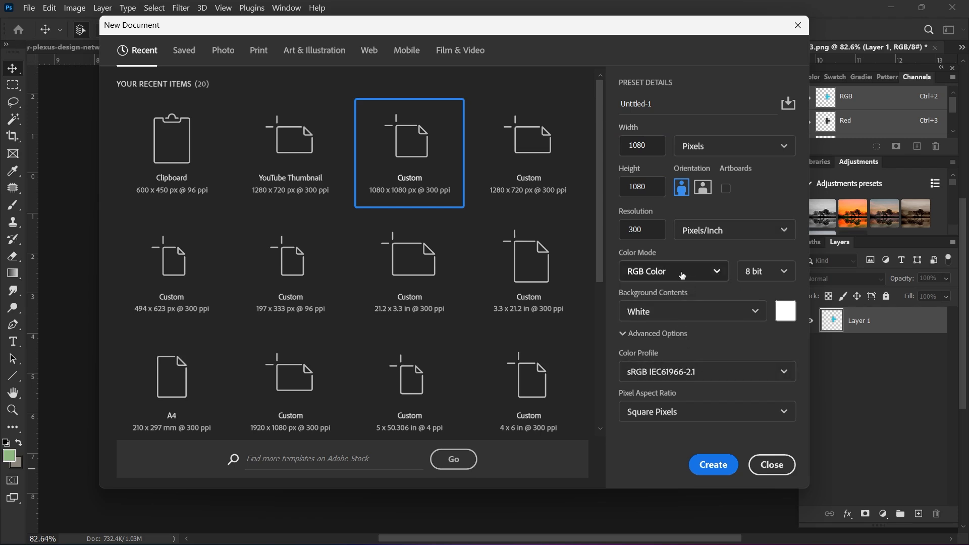
left_click(698, 275)
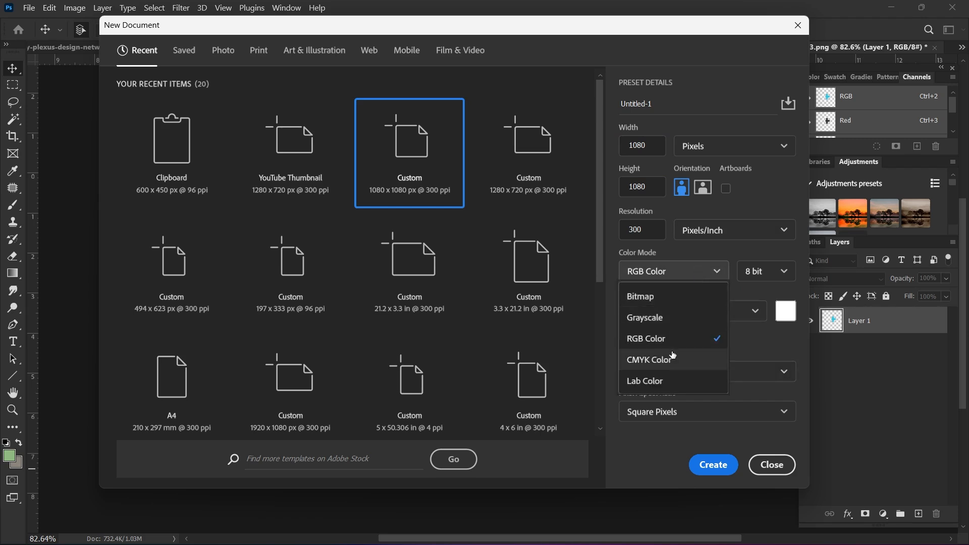
left_click(671, 342)
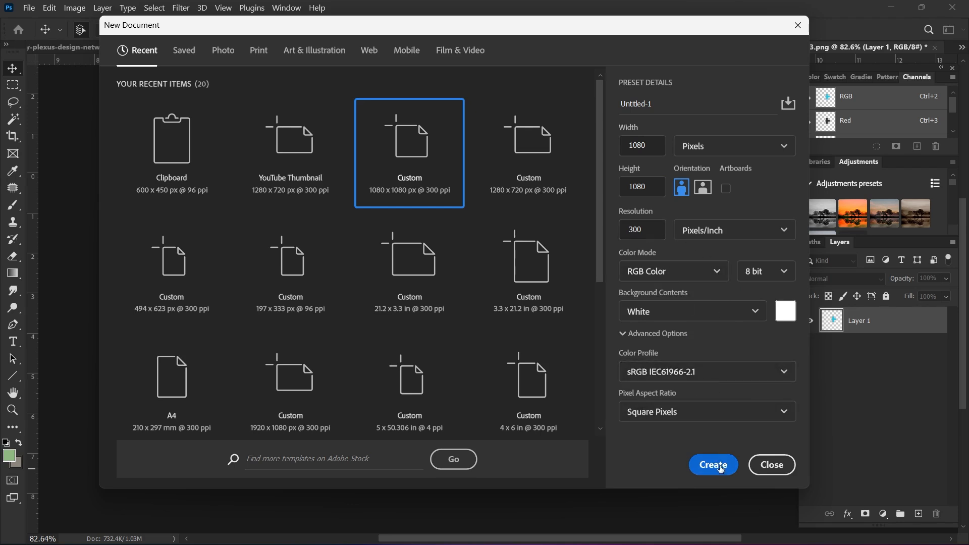
left_click(723, 468)
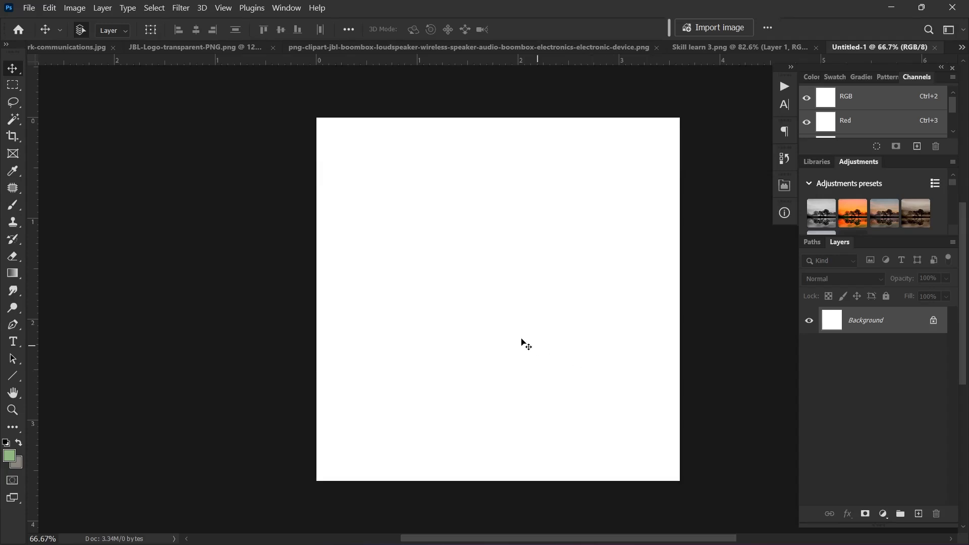
Step: Draw a four-corner Pen shape over the lower canvas and curve its top edge downward
left_click(12, 324)
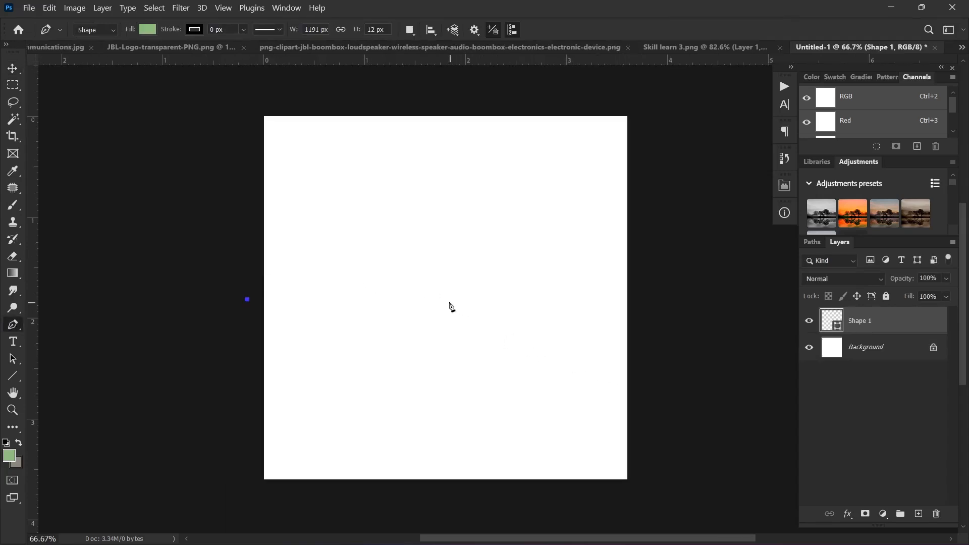
left_click(449, 300)
left_click(646, 299)
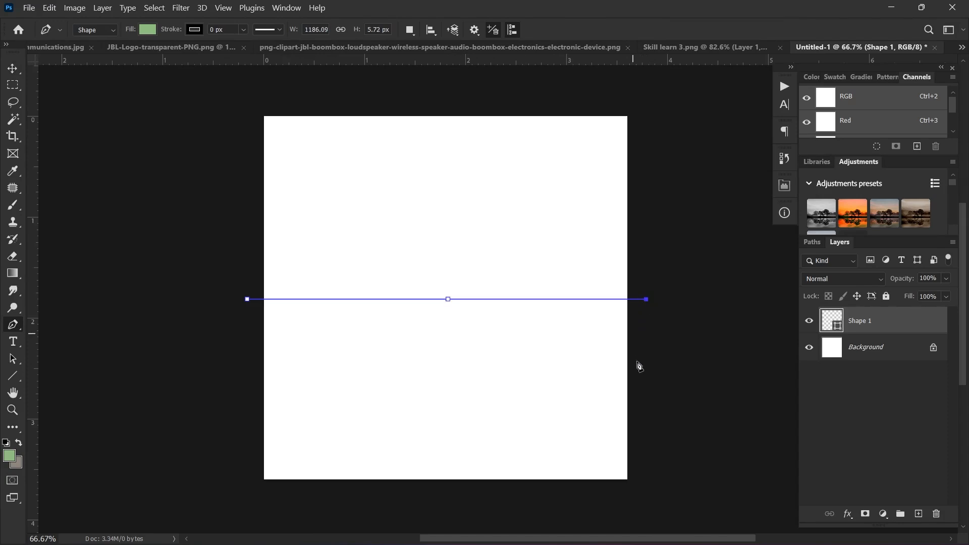
left_click(651, 509)
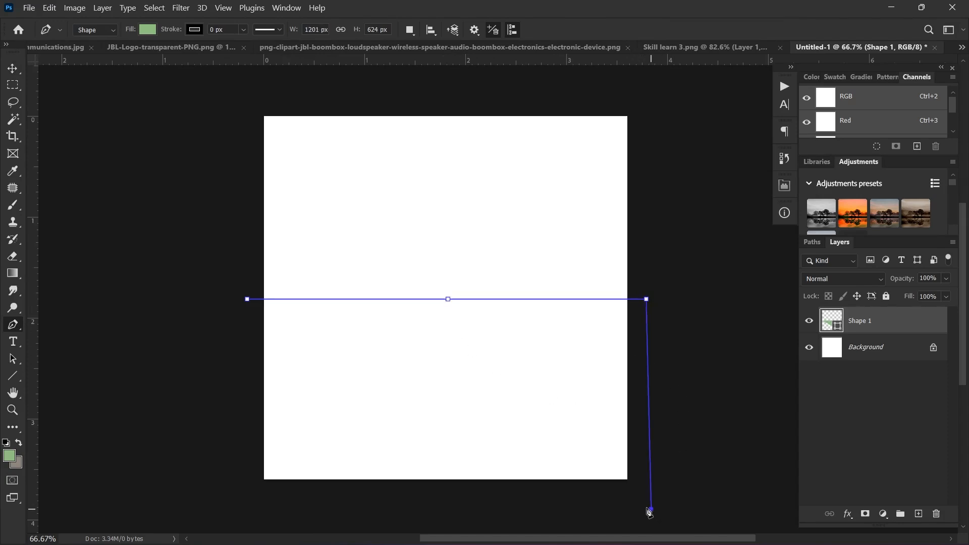
left_click(238, 512)
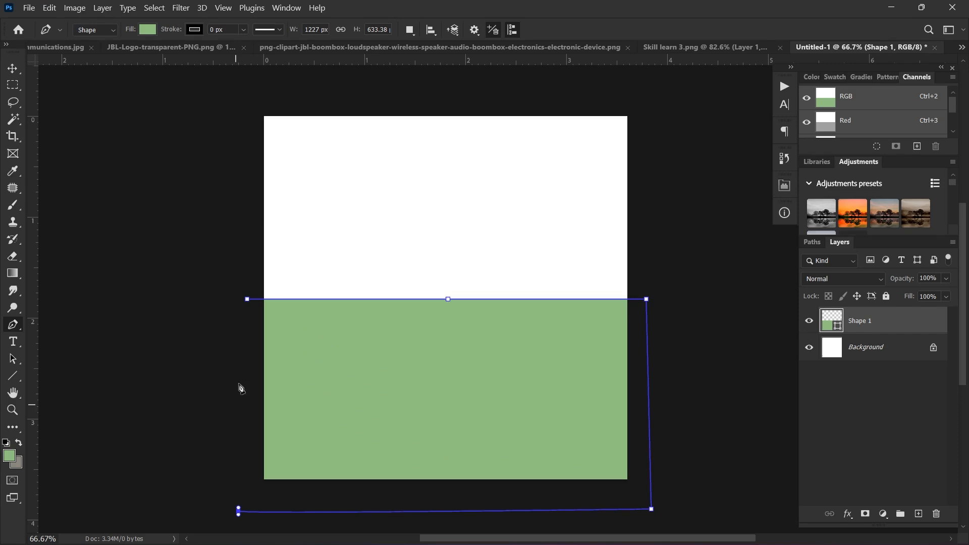
left_click(247, 300)
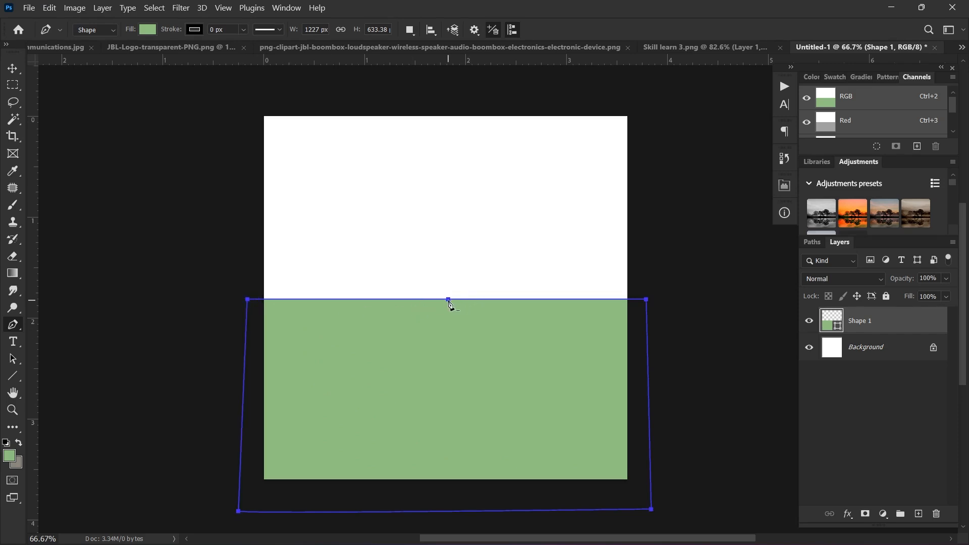
left_click_drag(448, 299, 457, 411)
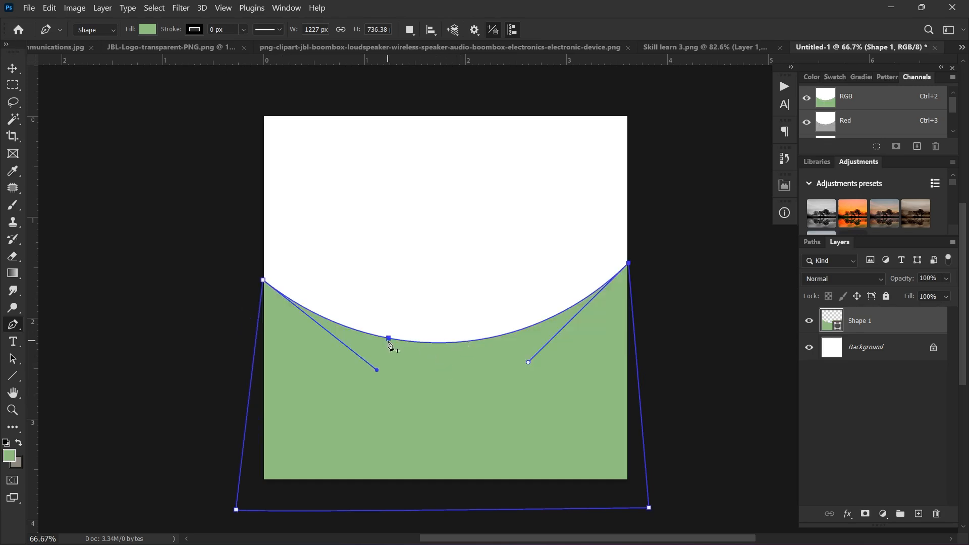
Step: Change Shape 1's fill to light cyan (9de5e9) in the Color Picker
left_click(147, 30)
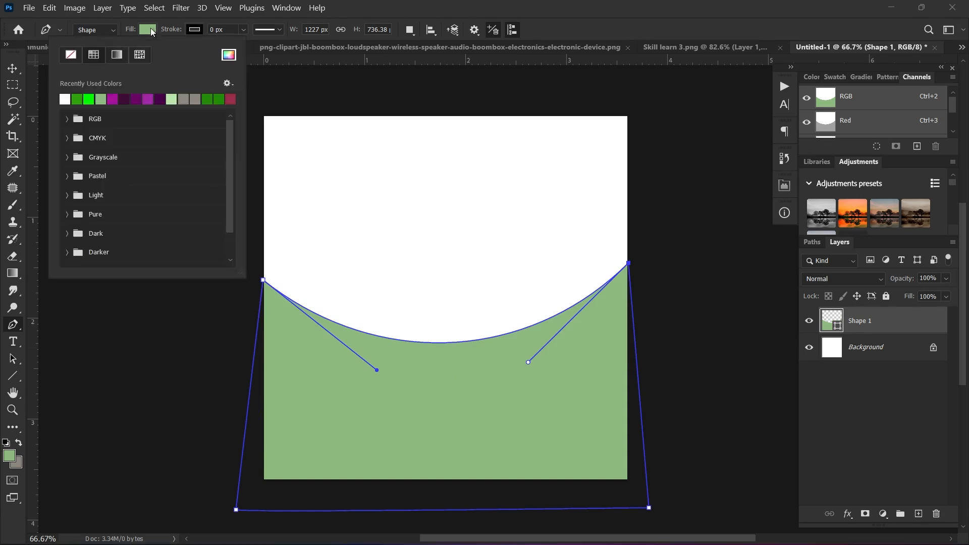
left_click(230, 56)
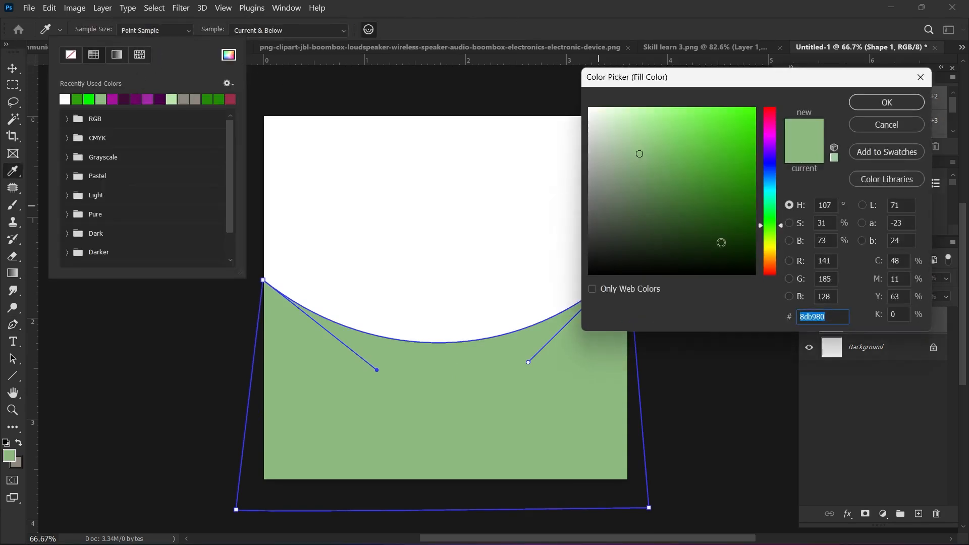
left_click_drag(772, 161, 775, 192)
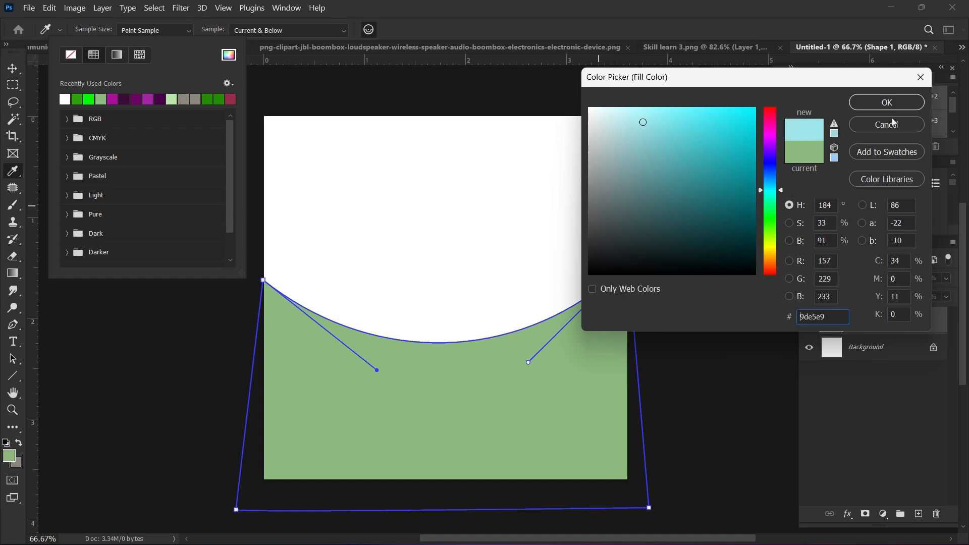
left_click(896, 101)
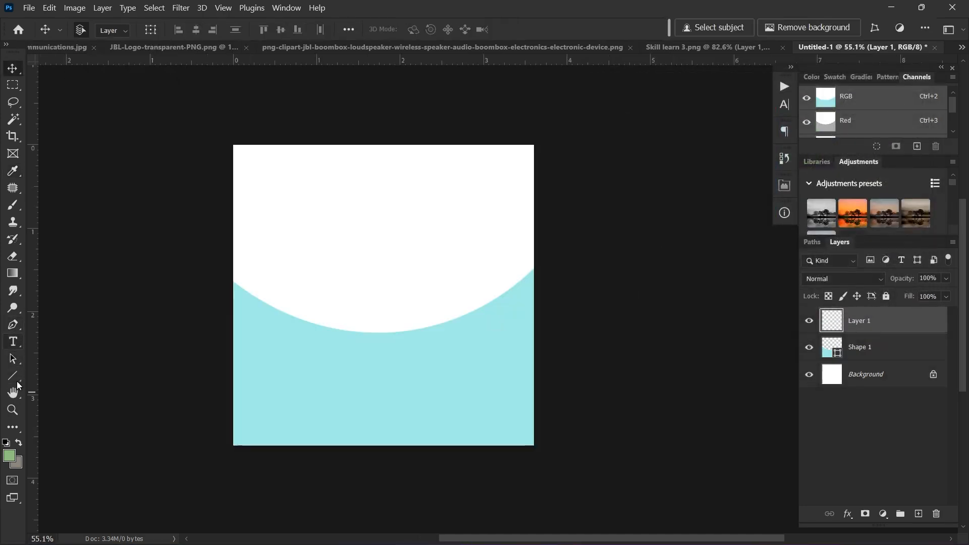
Step: Draw a large ellipse over the top of the canvas with the Ellipse Tool
left_click(16, 378)
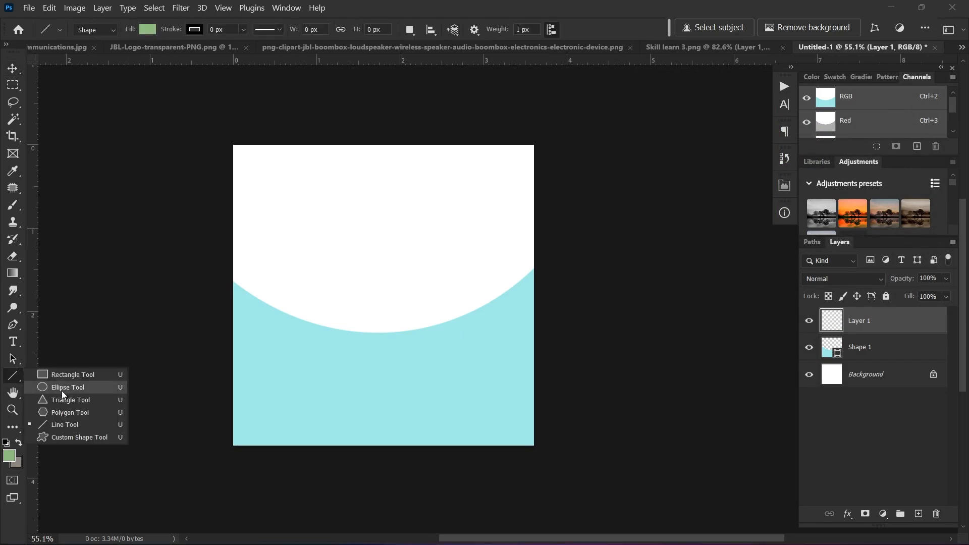
left_click(63, 390)
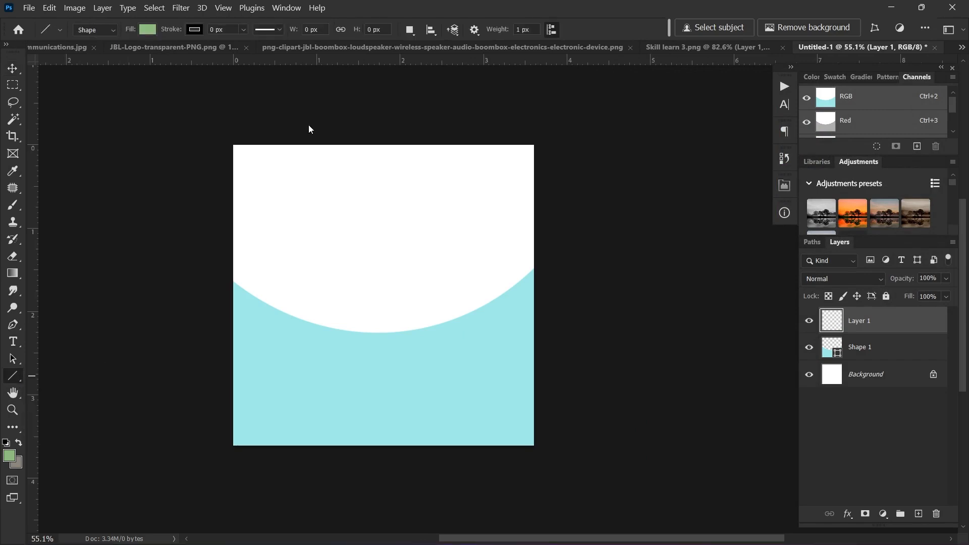
left_click_drag(238, 117, 555, 345)
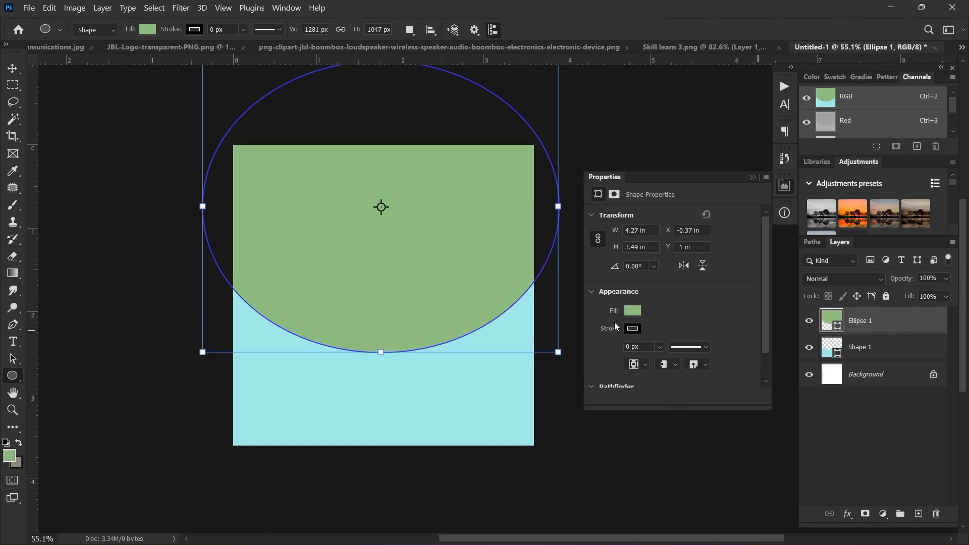
Step: Fill the ellipse with dark navy and review its stroke options
left_click(633, 312)
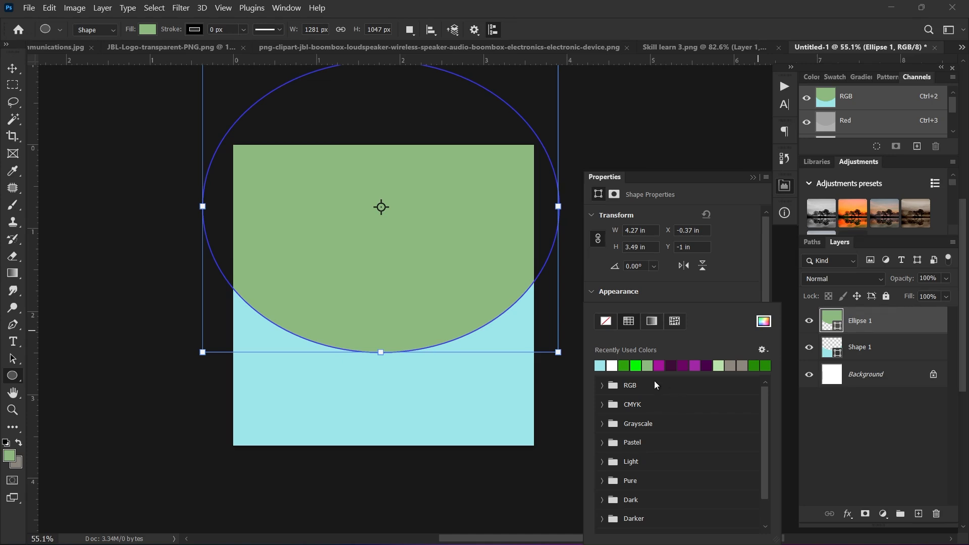
left_click(764, 321)
left_click(878, 102)
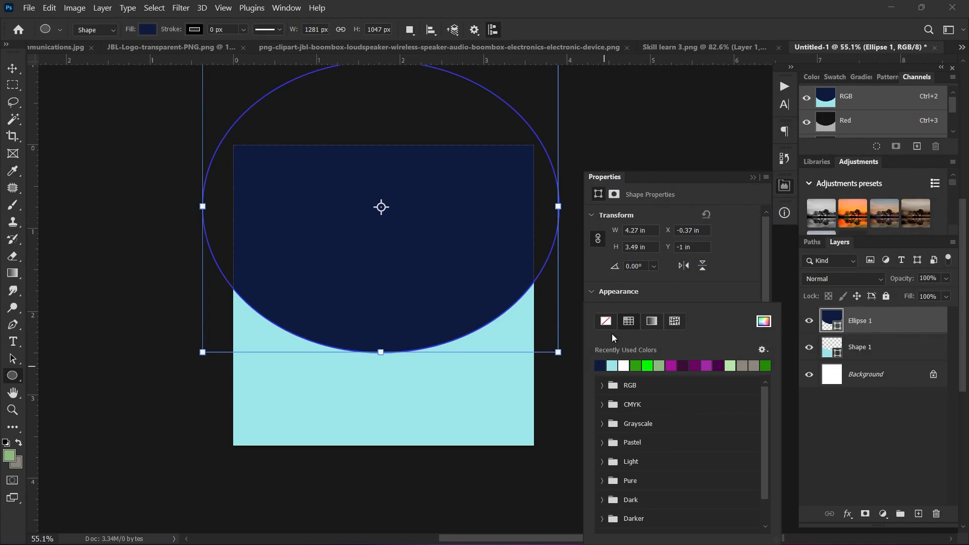
left_click(719, 295)
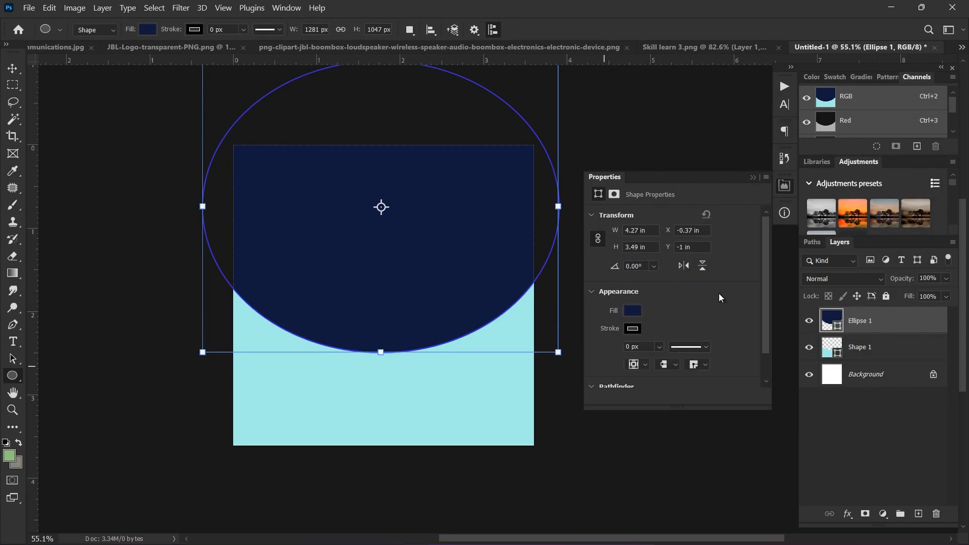
left_click(630, 330)
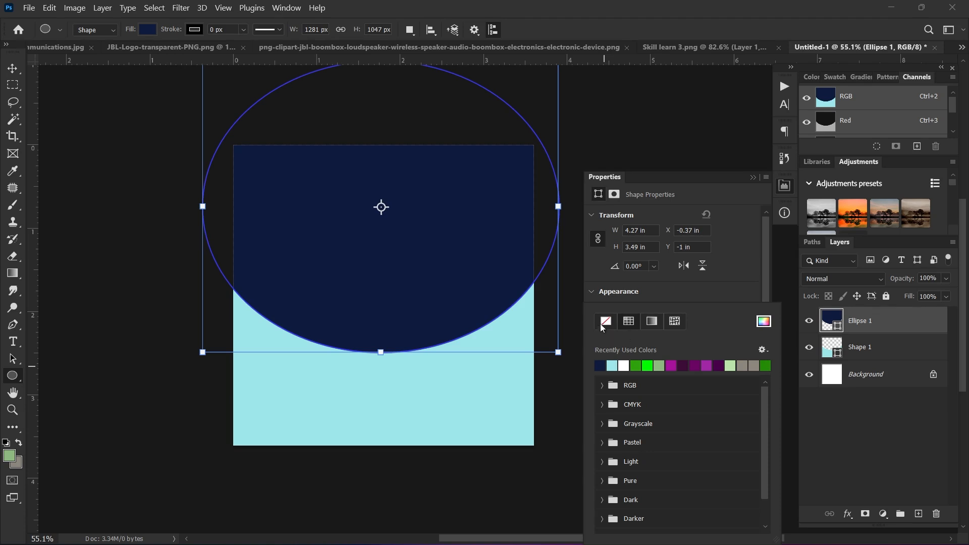
left_click(194, 30)
Step: Move Layer 1 above Ellipse 1 and clip the network image into the ellipse
left_click(242, 30)
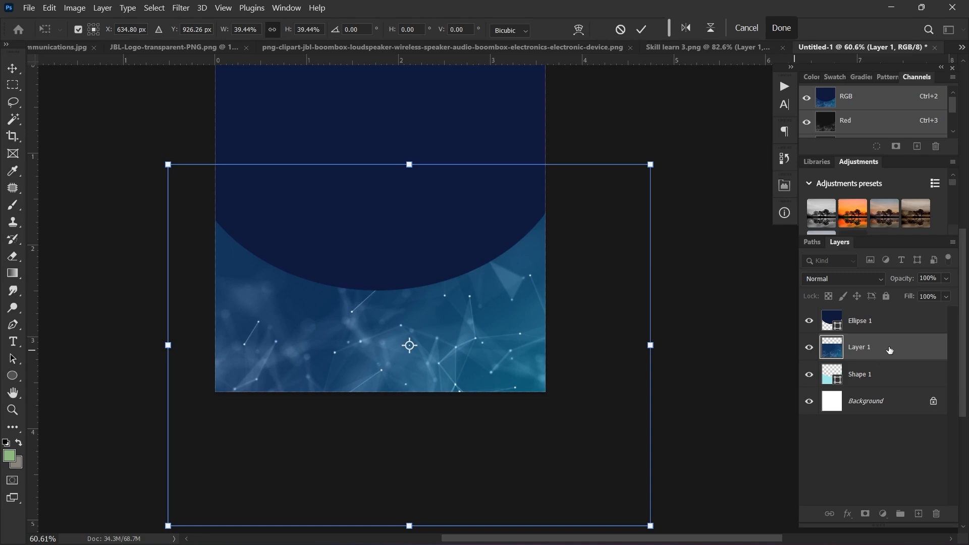
left_click_drag(890, 350, 883, 313)
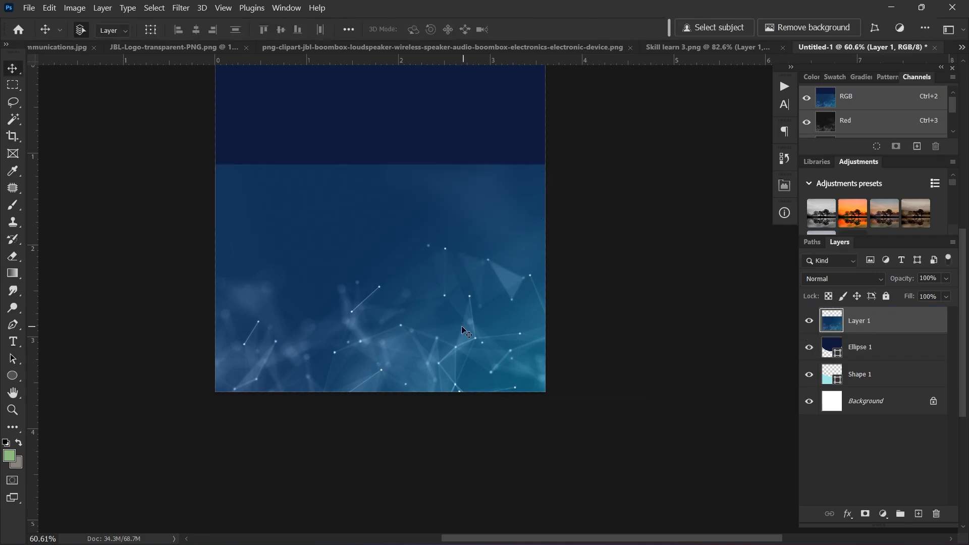
scroll(451, 337, "down", 1)
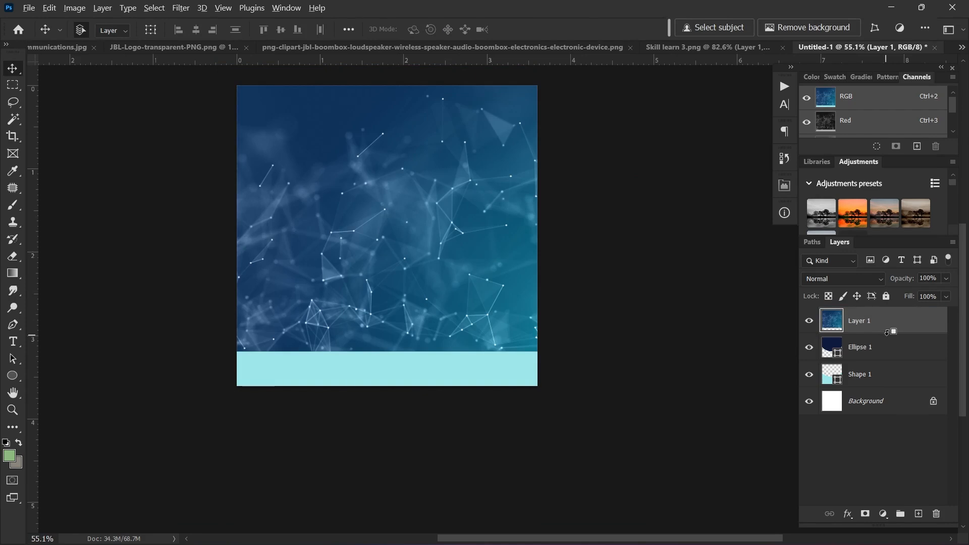
left_click(890, 332, "alt")
scroll(455, 291, "down", 2)
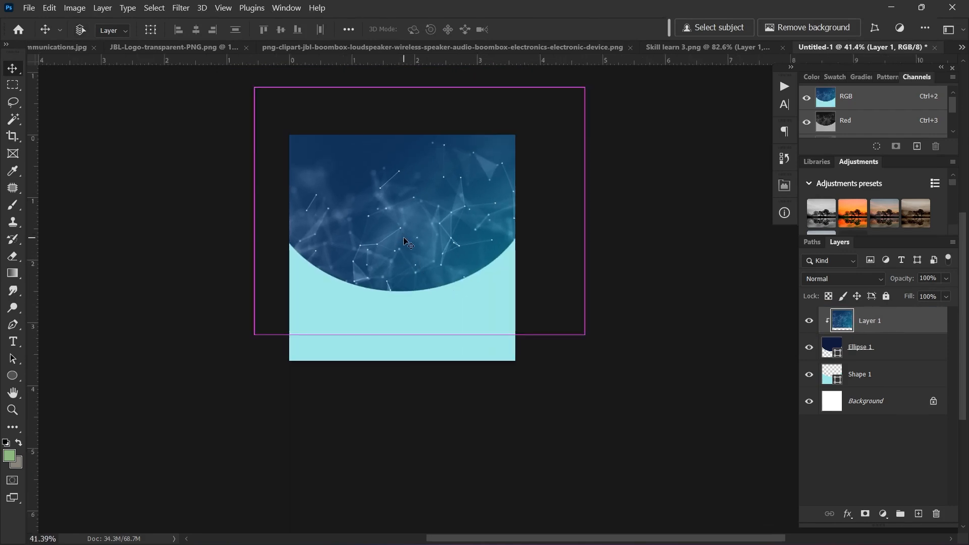
Step: Scale the clipped network image up to about 120%
key("ctrl+t")
scroll(468, 206, "up", 2)
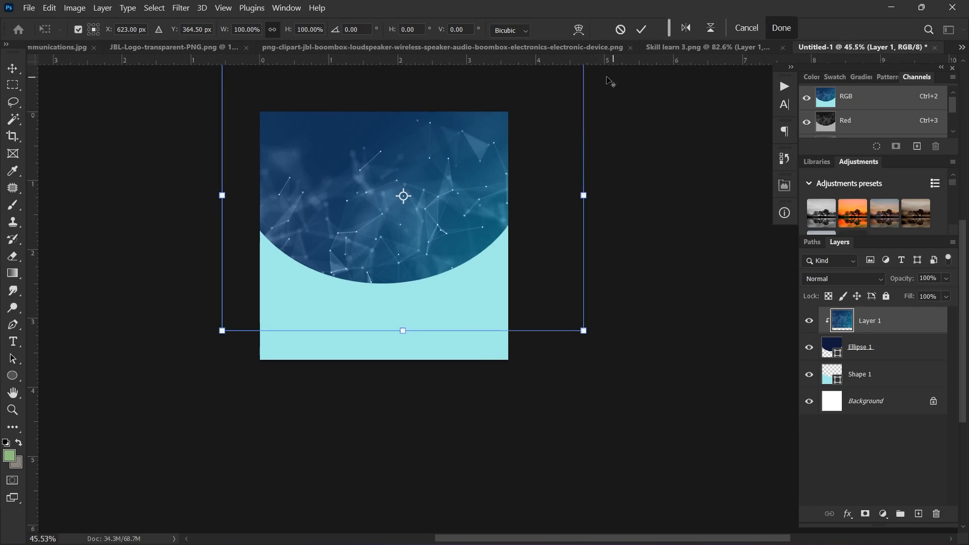
left_click_drag(584, 331, 621, 357)
scroll(403, 247, "down", 2)
scroll(383, 273, "up", 2)
left_click_drag(376, 288, 397, 303)
Step: Lower the plexus layer's opacity and set its blend mode to Lighter Color
left_click(946, 279)
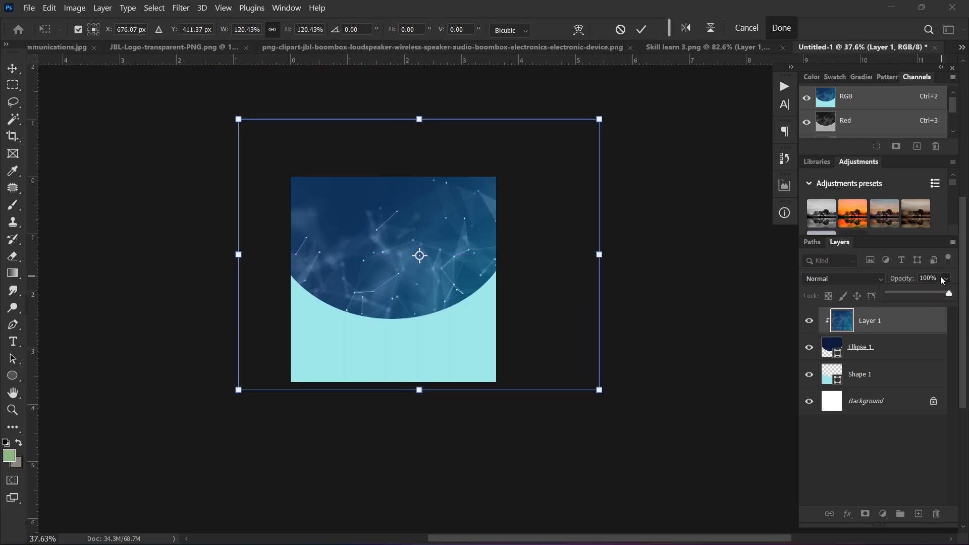
left_click_drag(952, 298, 936, 301)
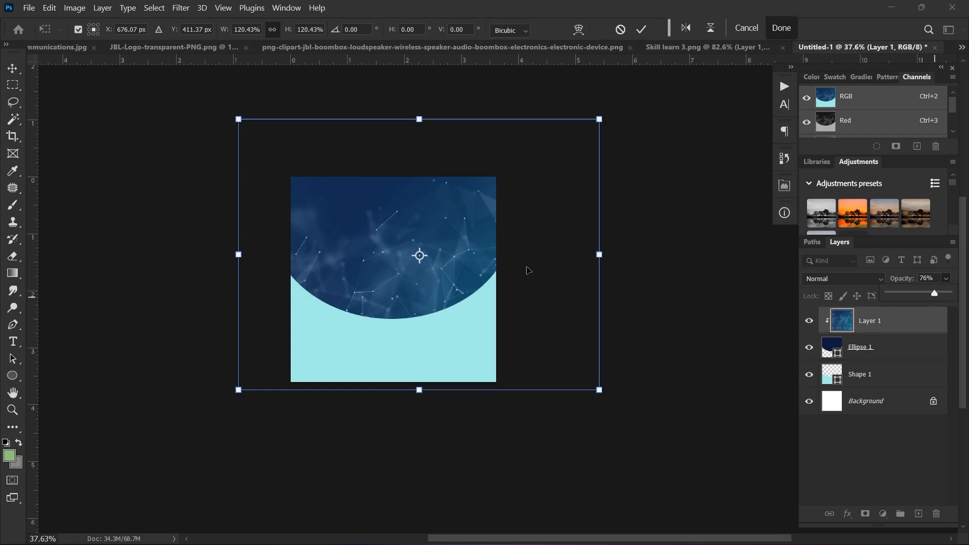
scroll(371, 274, "up", 5)
scroll(454, 275, "right", 3)
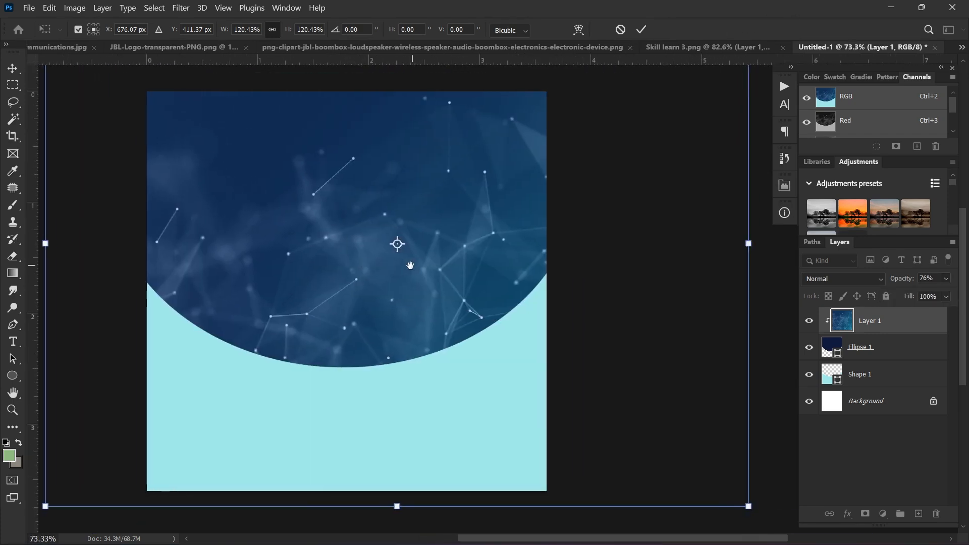
left_click(946, 279)
left_click_drag(928, 297, 925, 298)
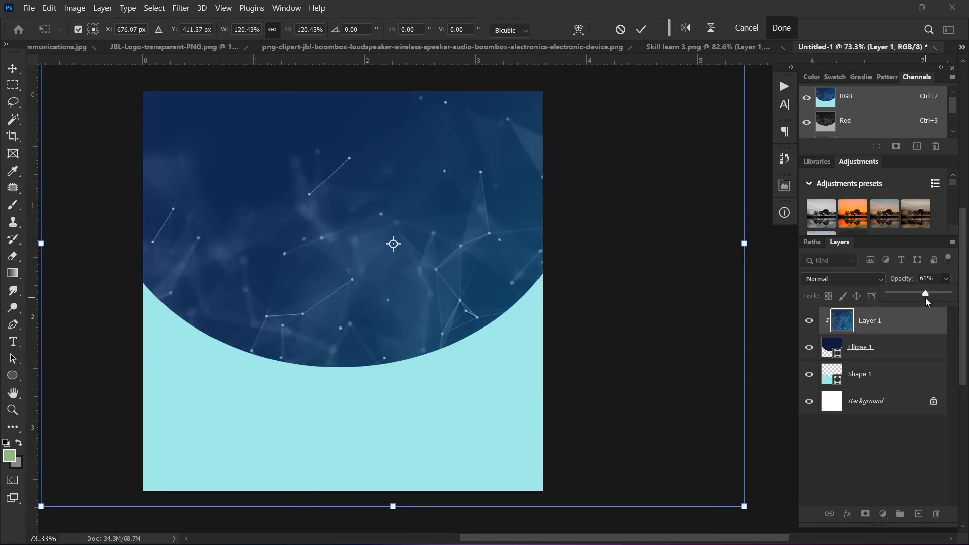
left_click(855, 278)
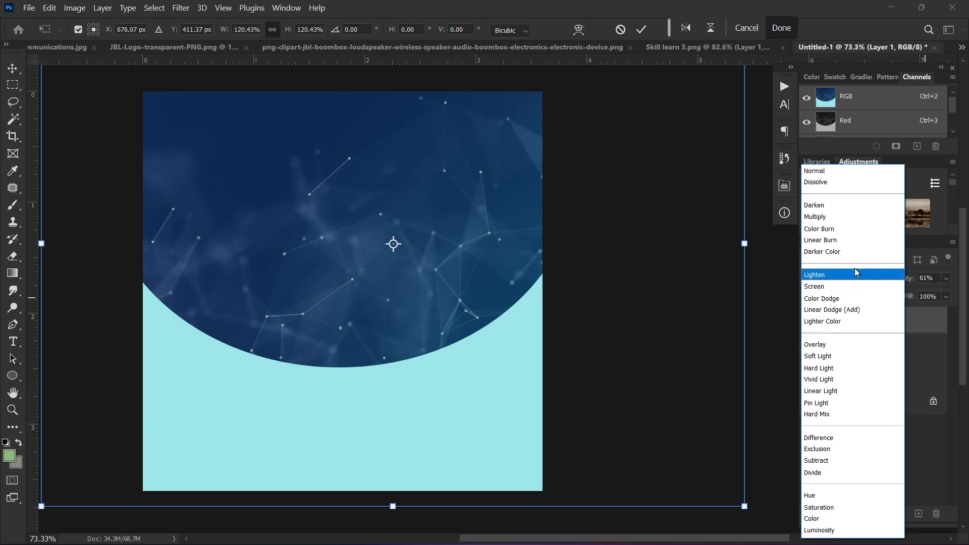
left_click(826, 322)
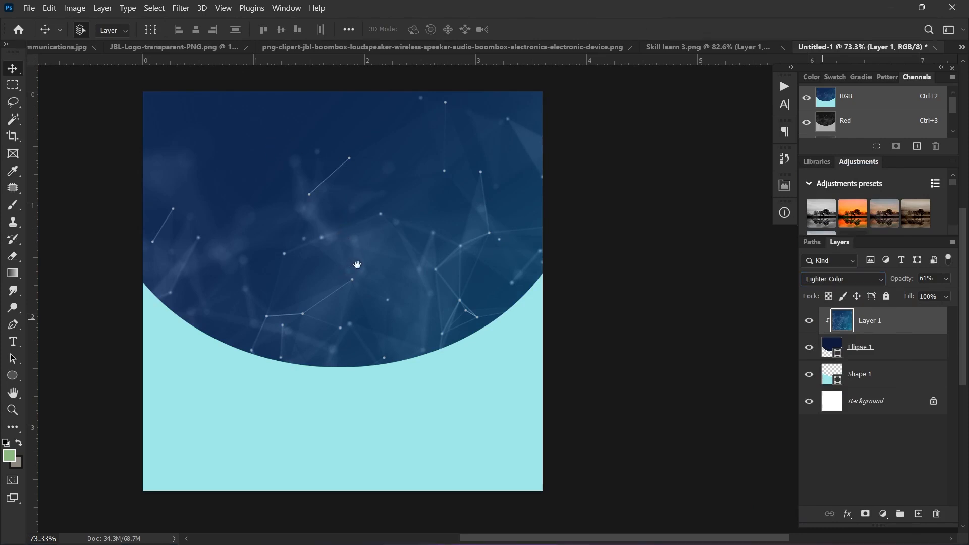
Step: Fade the plexus layer to 33% opacity and show the list of open documents
left_click_drag(357, 265, 393, 270)
left_click(947, 279)
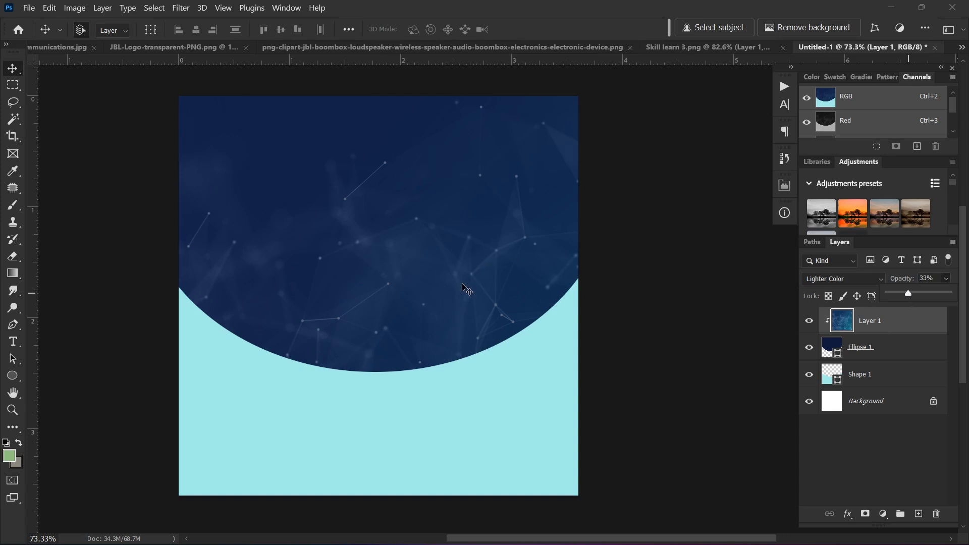
left_click_drag(461, 286, 484, 253)
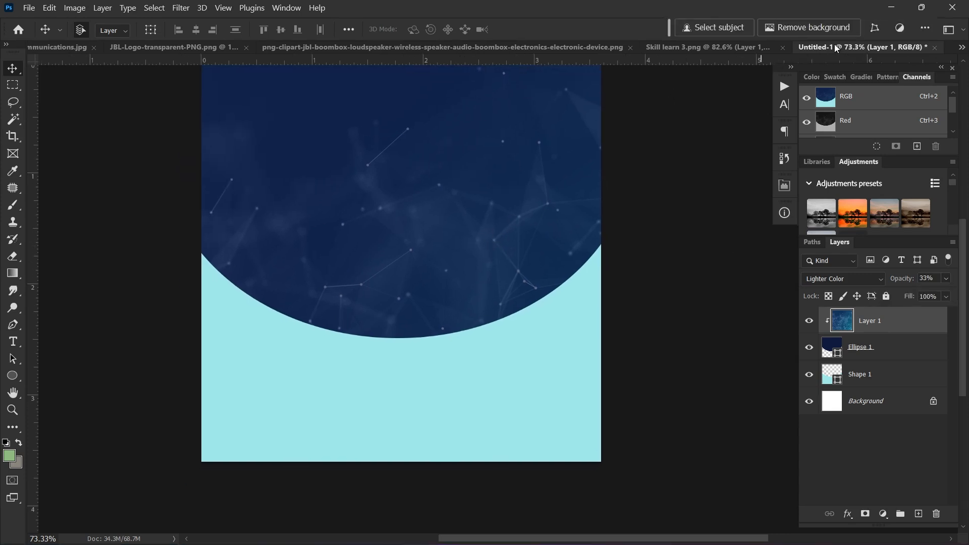
left_click(961, 47)
Step: Paste the abstract futuristic image into the ad directly above Shape 1
left_click(593, 64)
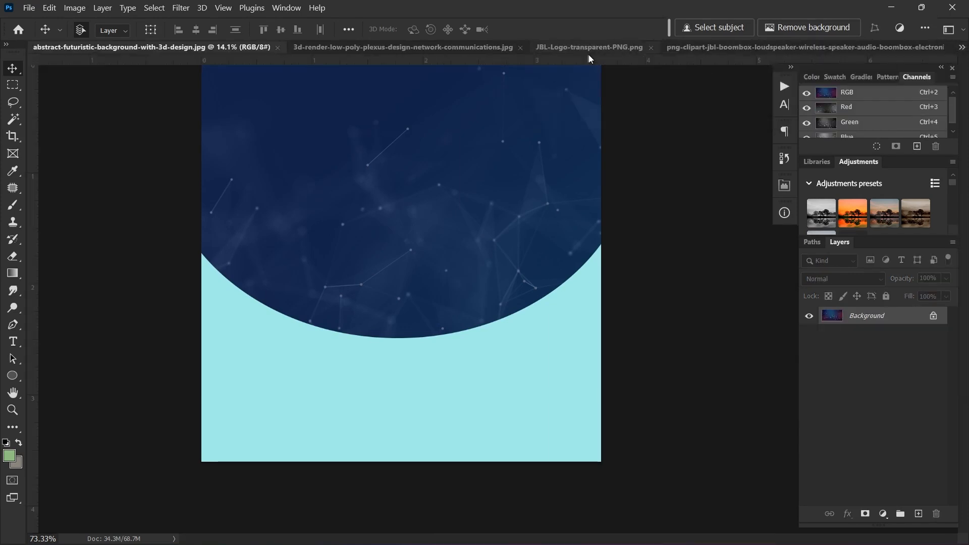
scroll(423, 277, "up", 3)
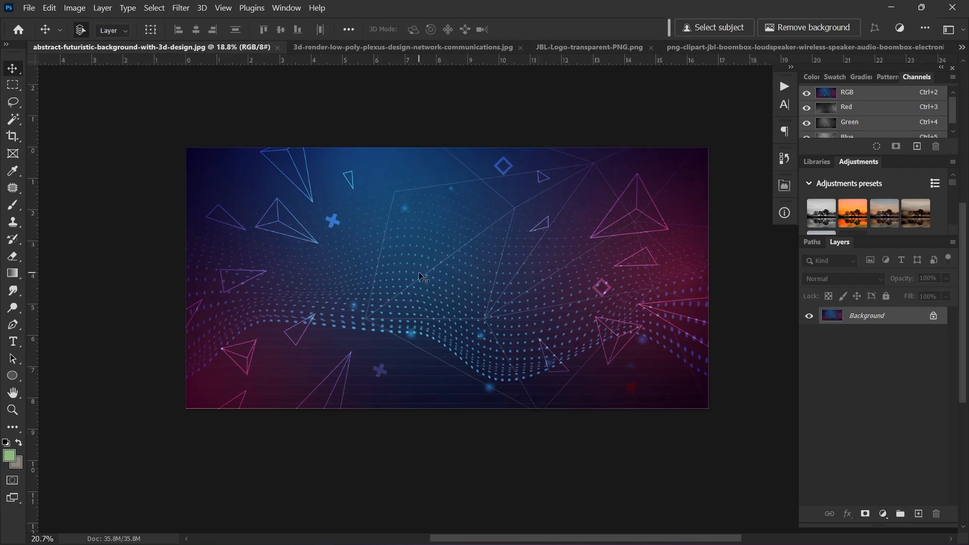
scroll(423, 277, "up", 1)
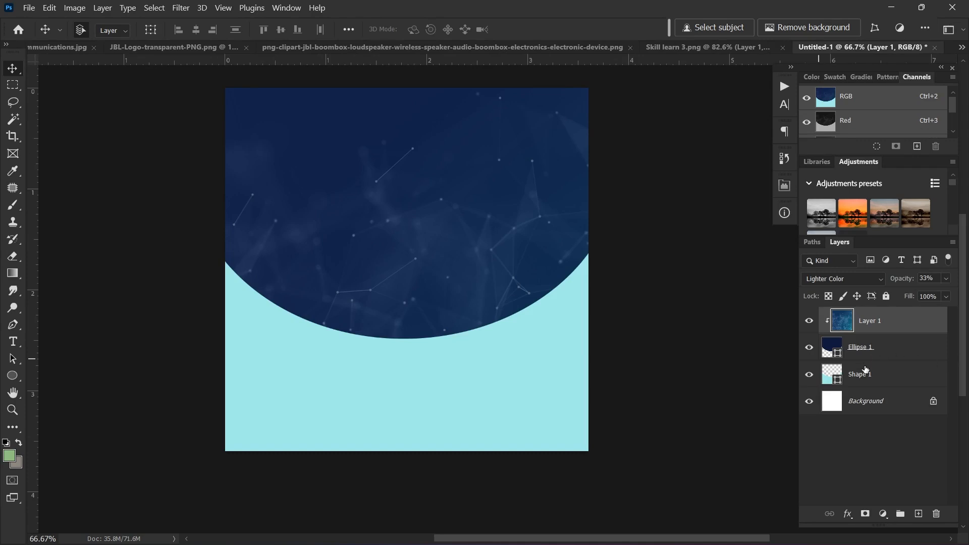
left_click(866, 370)
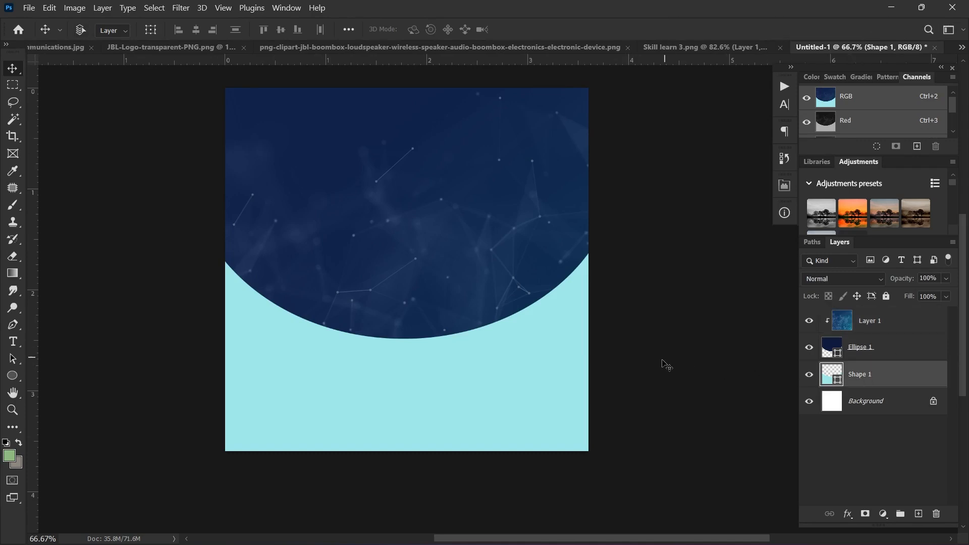
key("ctrl+v")
Step: Scale the abstract image down to about 31% and position it over the canvas's lower half
scroll(399, 343, "down", 2)
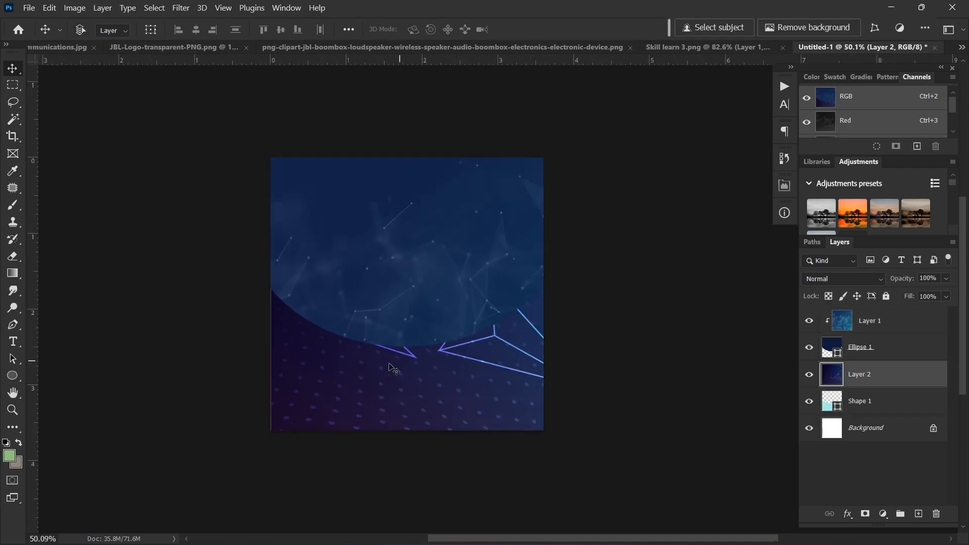
key("ctrl+t")
scroll(334, 295, "down", 2)
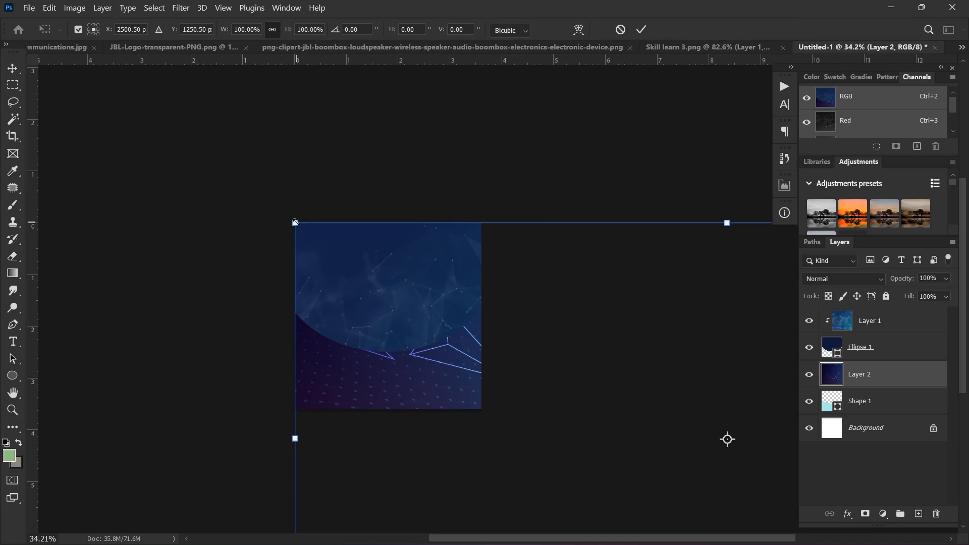
left_click_drag(295, 222, 429, 289)
left_click_drag(434, 326, 213, 256)
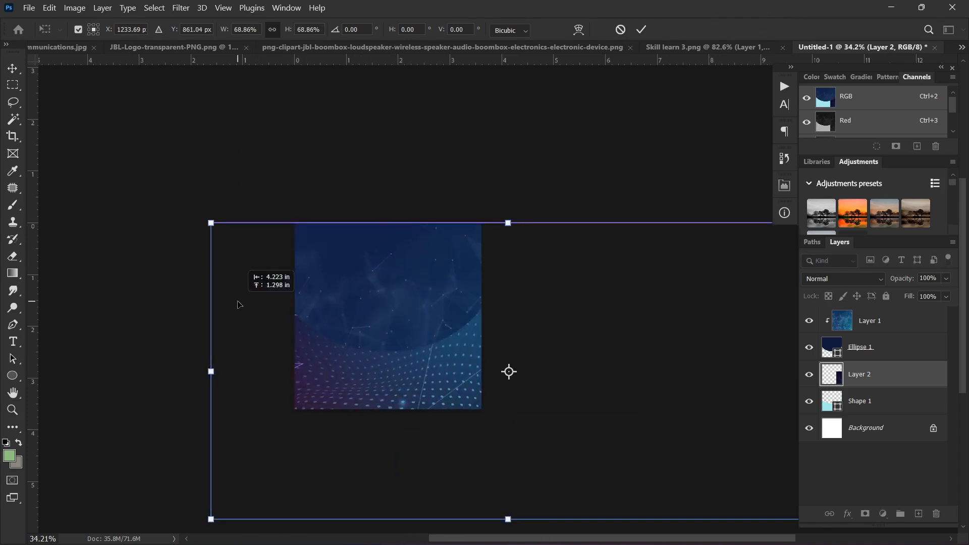
scroll(211, 252, "down", 1)
left_click_drag(295, 248, 407, 304)
scroll(479, 377, "up", 1)
scroll(478, 377, "up", 1)
left_click_drag(479, 377, 359, 370)
scroll(333, 352, "up", 3)
scroll(332, 352, "up", 1)
left_click_drag(392, 326, 328, 338)
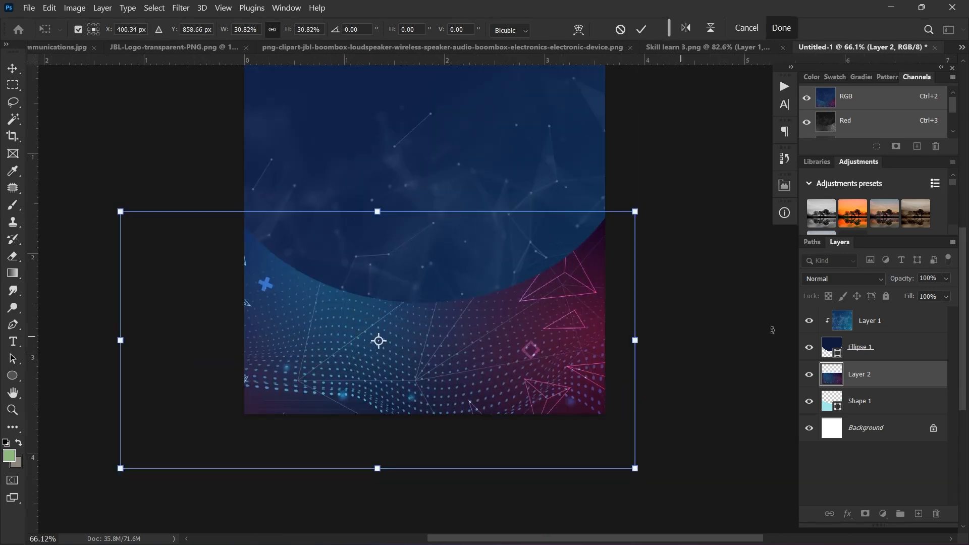
Step: Fade the abstract layer to 20% opacity, enlarge it to about 35%, and squash its height to 22%
left_click(943, 279)
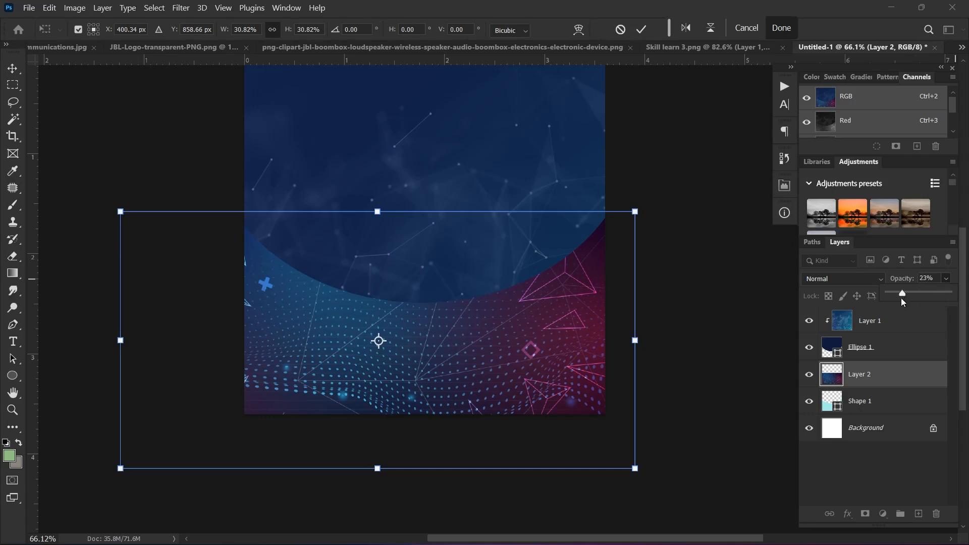
left_click_drag(901, 298, 901, 299)
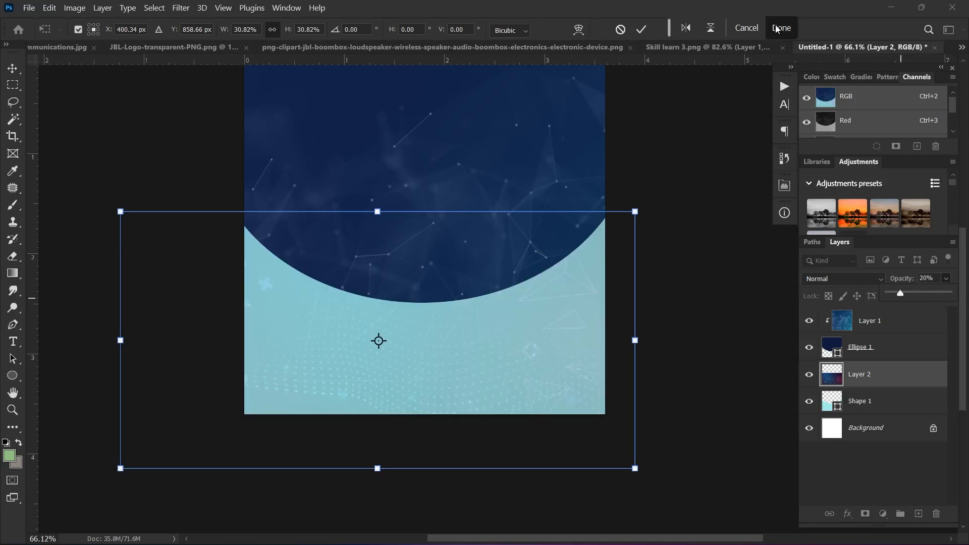
left_click_drag(513, 357, 497, 379)
left_click_drag(620, 234, 647, 194)
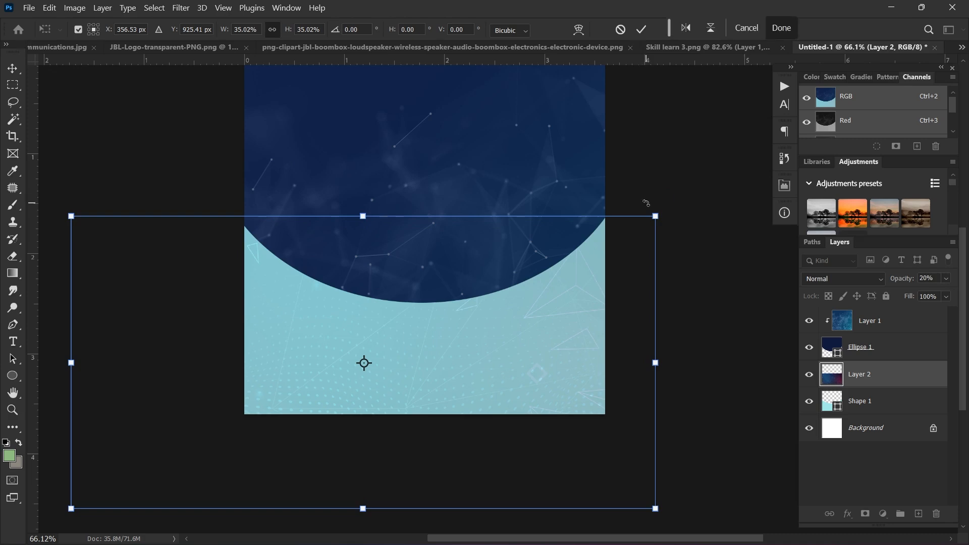
scroll(407, 298, "down", 3)
scroll(387, 281, "up", 2)
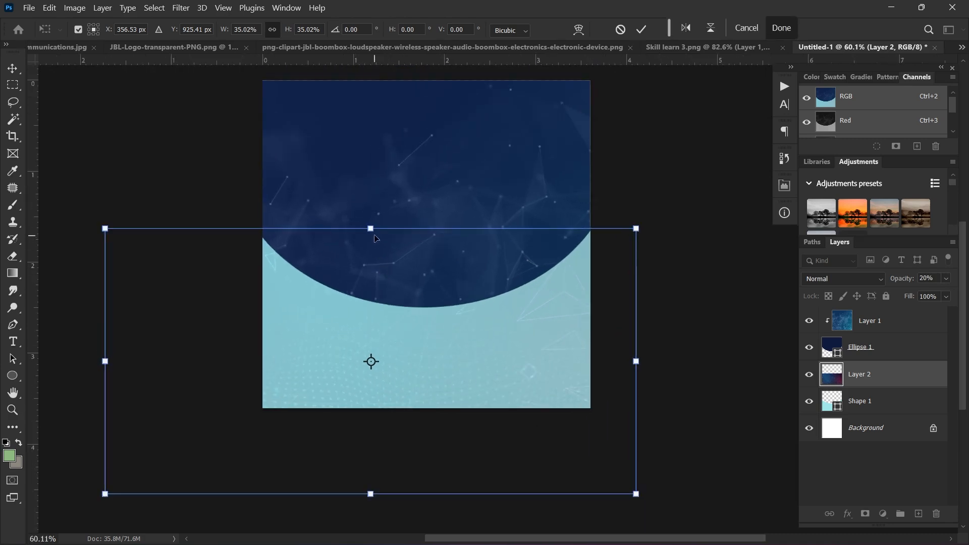
left_click_drag(373, 231, 398, 228)
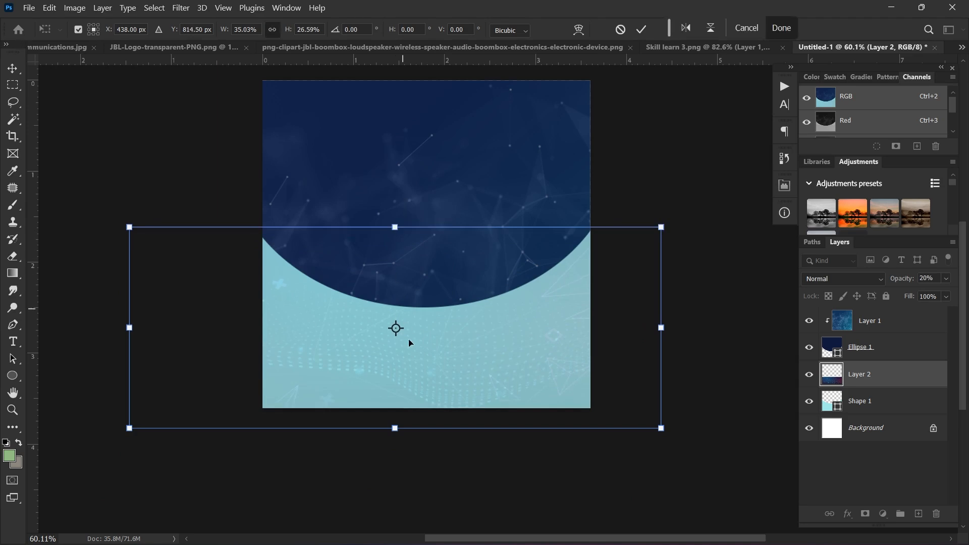
Step: Warp the abstract texture so its top edge bends down along the cyan area
right_click(477, 322)
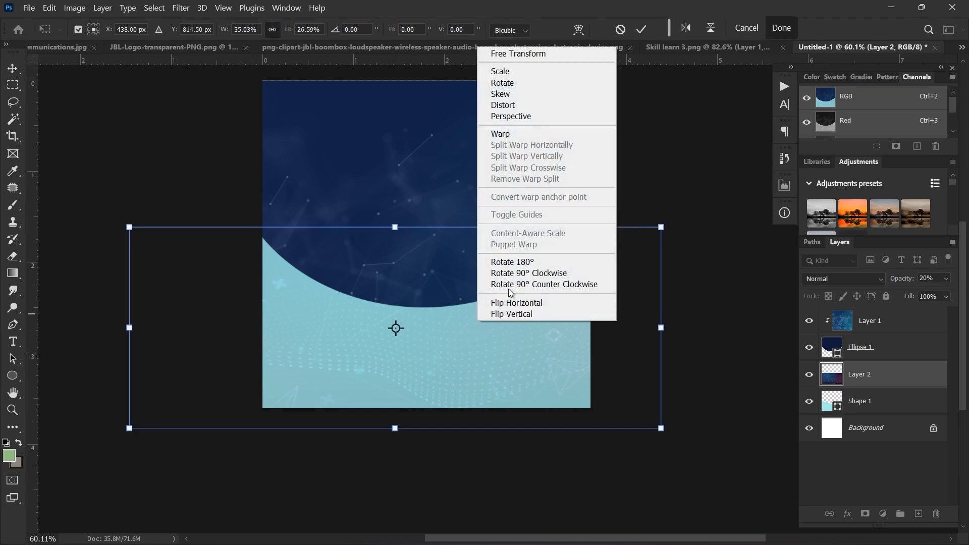
left_click(509, 137)
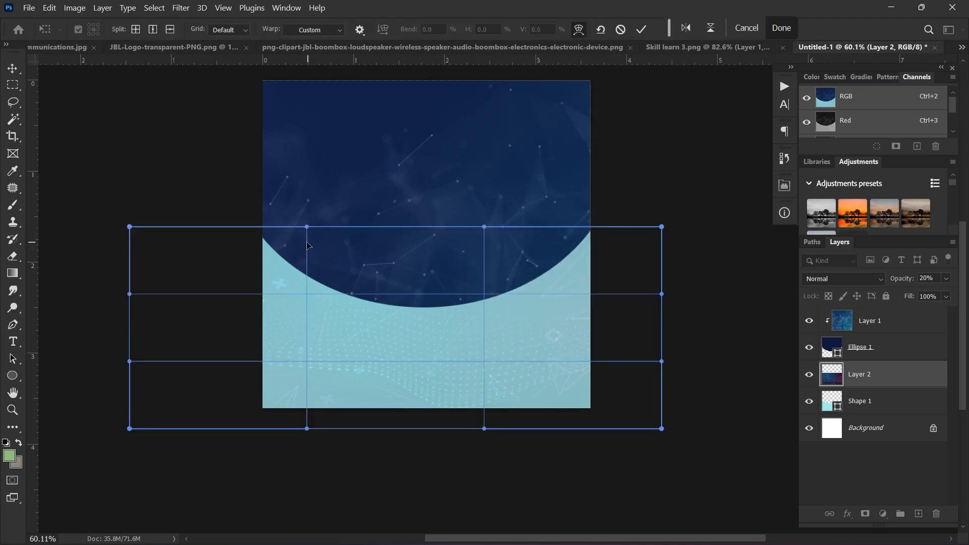
left_click_drag(309, 225, 268, 254)
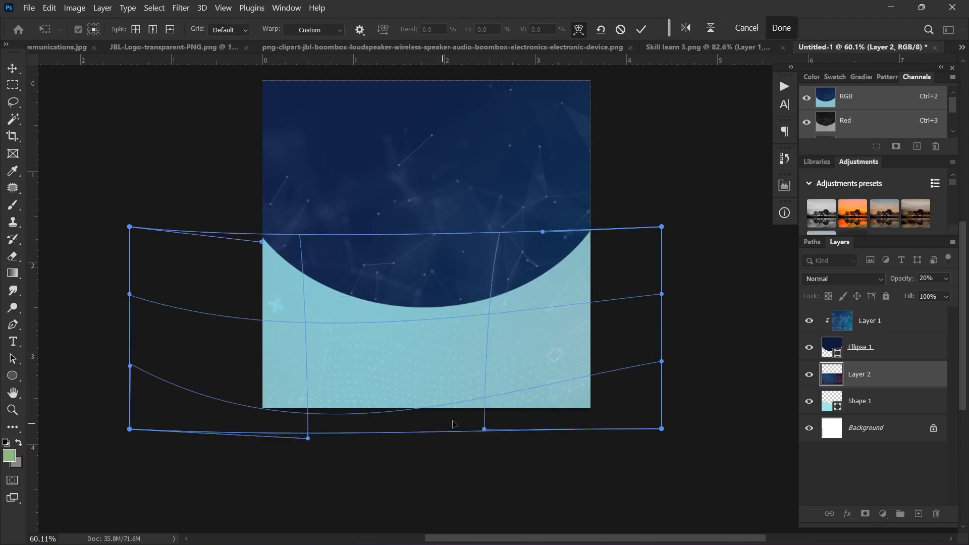
left_click(782, 28)
Step: Check the committed texture overlay and show the list of open documents
scroll(346, 314, "up", 3)
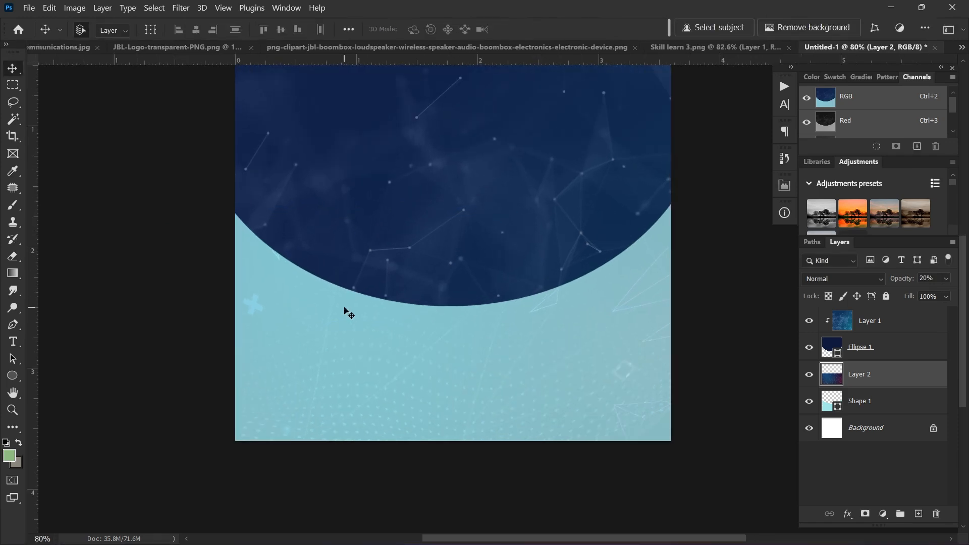
scroll(341, 314, "down", 2)
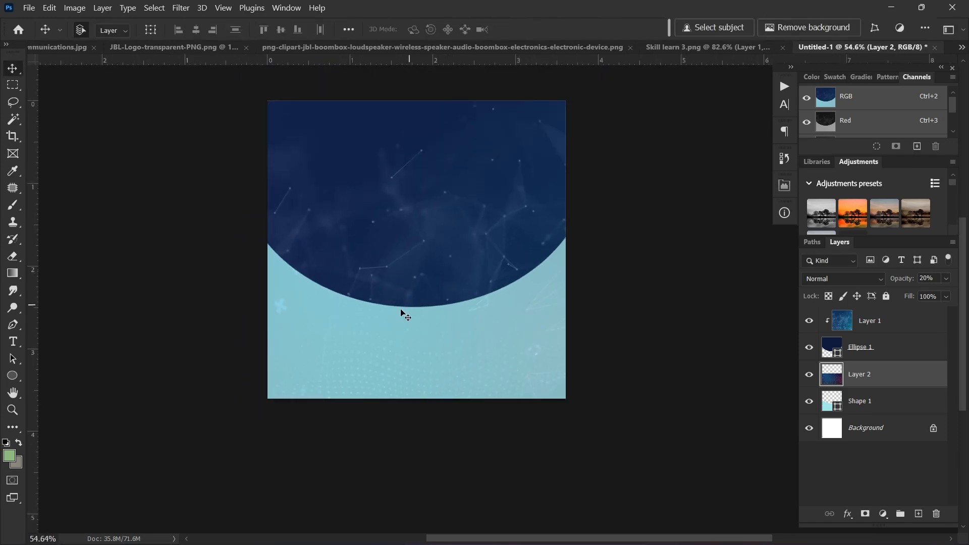
scroll(406, 316, "up", 1)
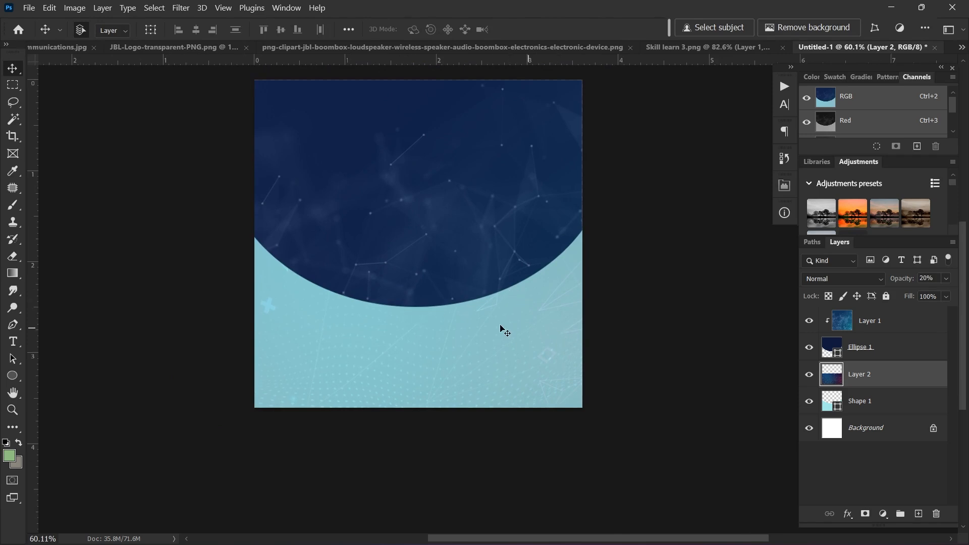
left_click_drag(470, 266, 463, 278)
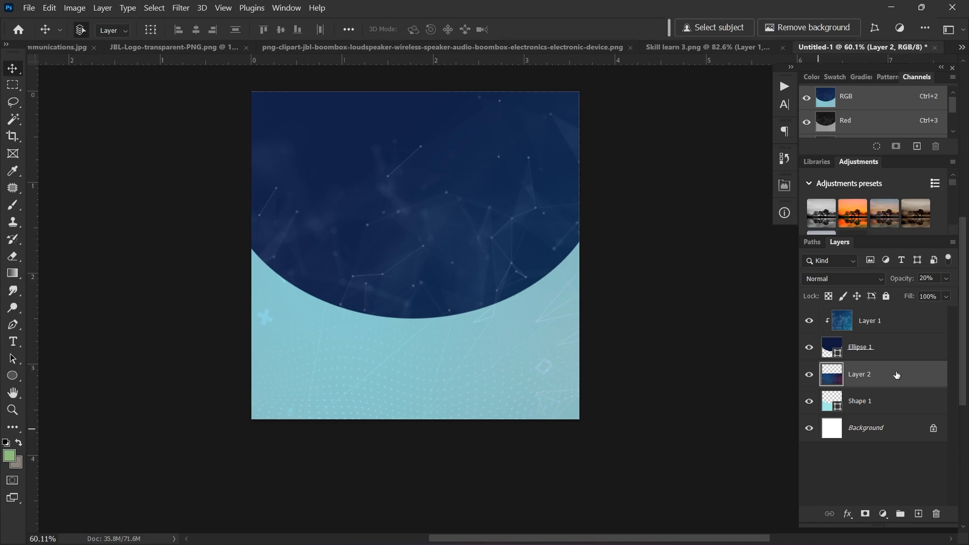
scroll(439, 294, "up", 2)
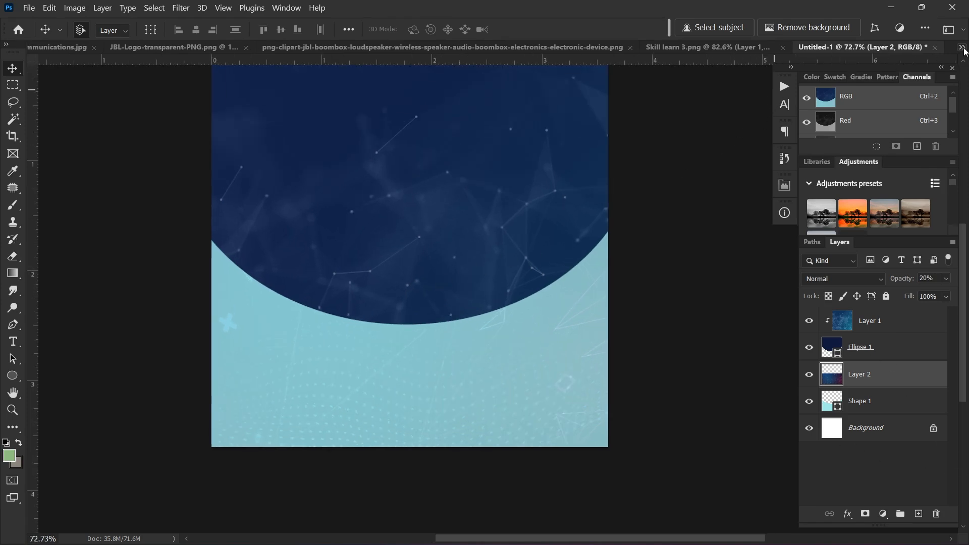
left_click(964, 49)
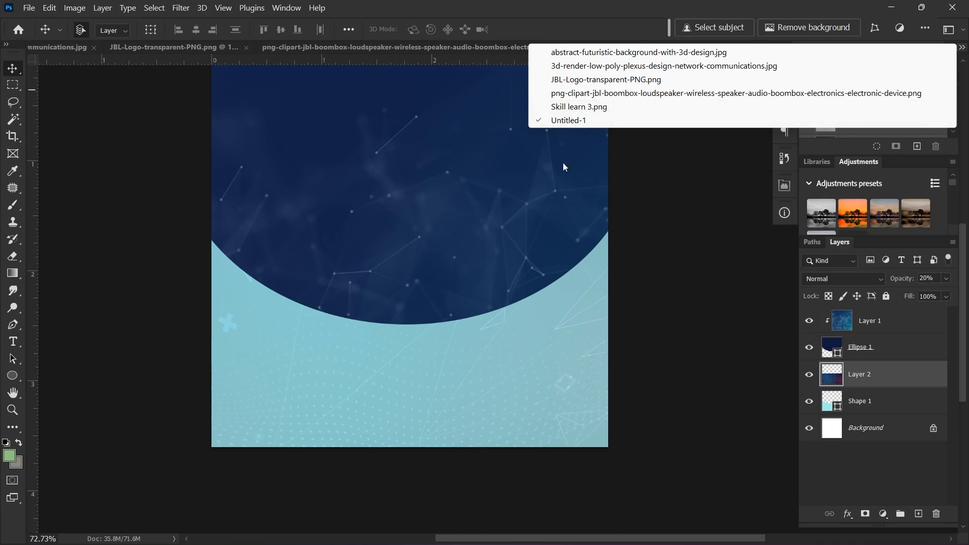
Step: Bring the JBL speaker image into the Untitled-1 ad as Layer 3
left_click(586, 80)
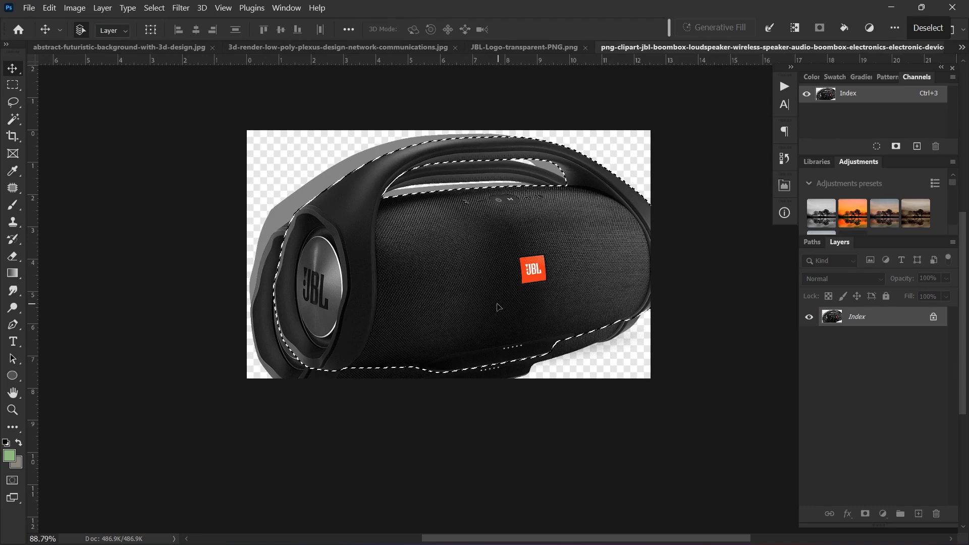
scroll(497, 304, "down", 1)
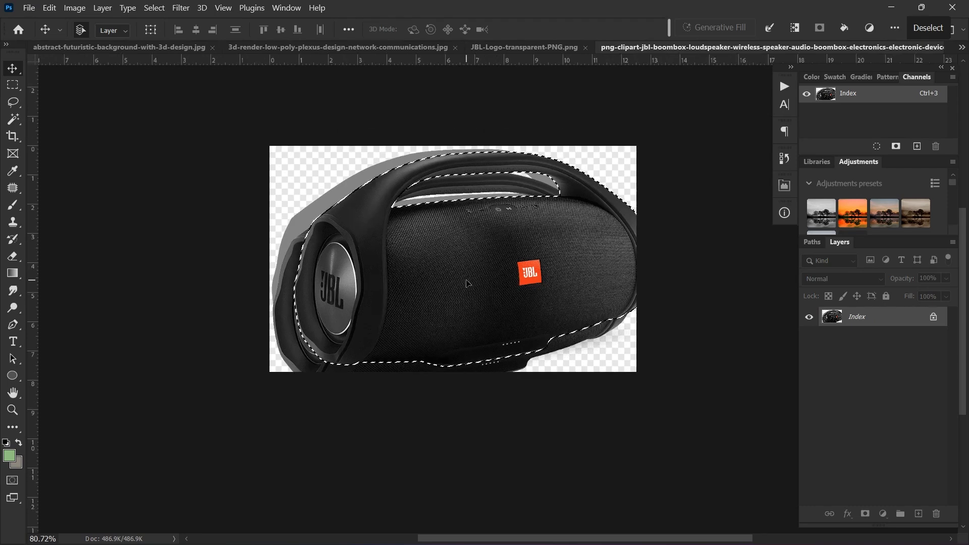
scroll(467, 280, "up", 1)
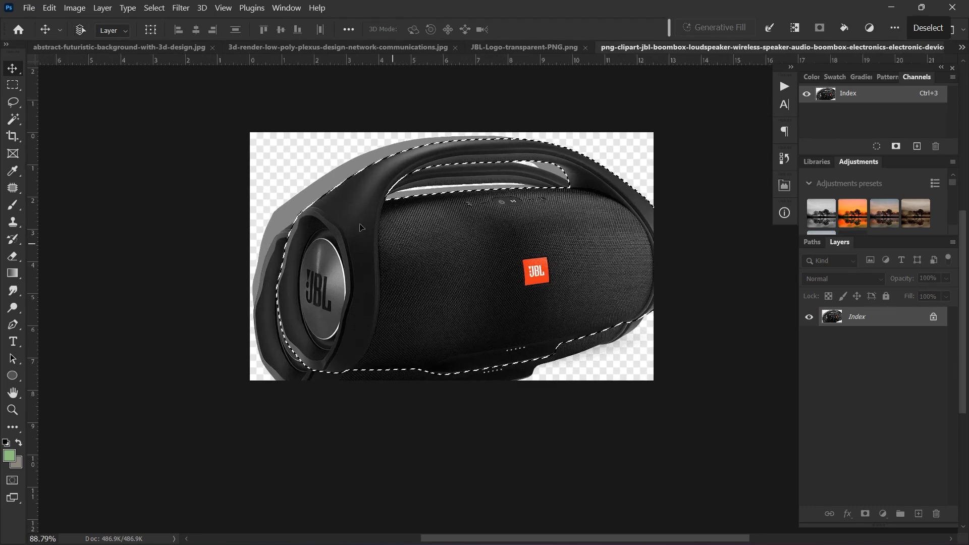
left_click(962, 47)
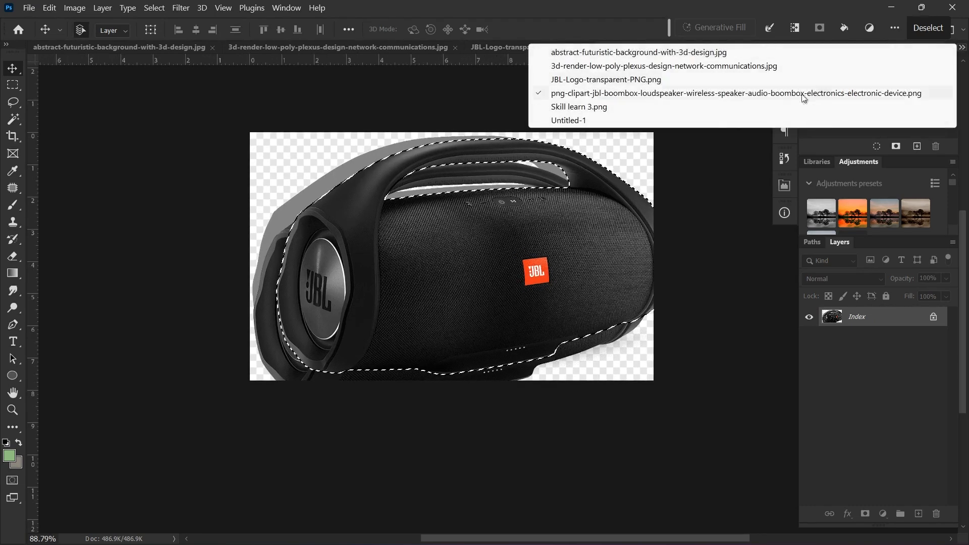
left_click(607, 124)
scroll(393, 256, "down", 2)
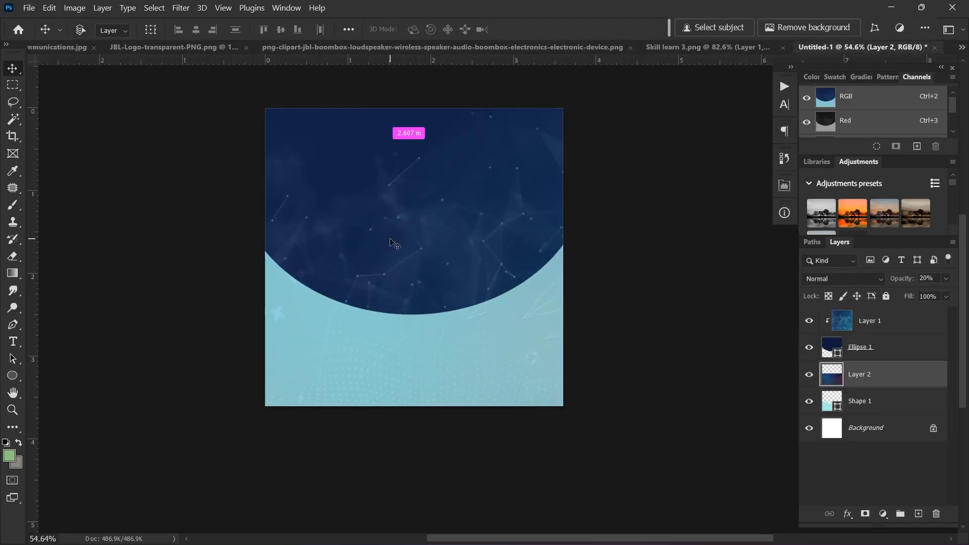
left_click_drag(393, 256, 393, 256)
scroll(349, 305, "up", 2)
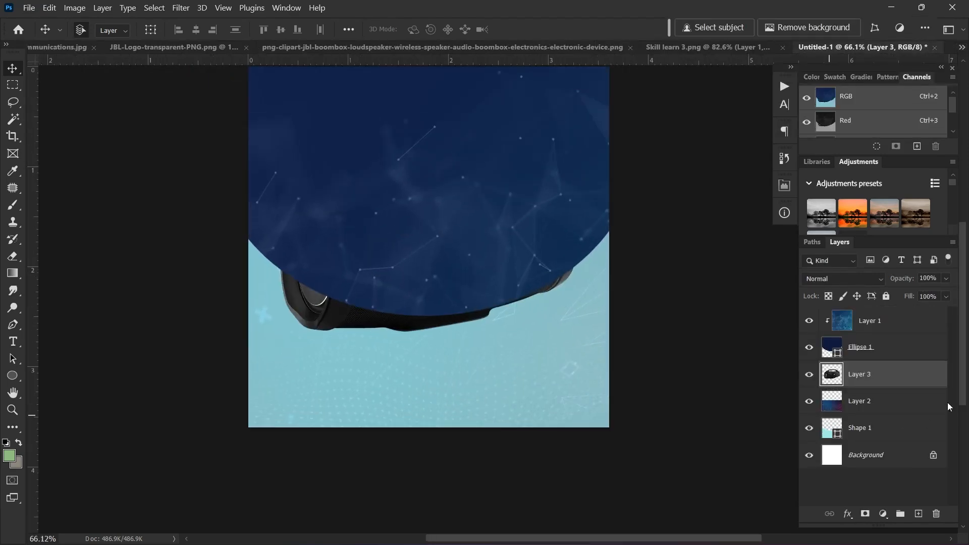
Step: Move Layer 3 above Layer 1, release its clipping mask, and shift the speaker about 40 px down
left_click_drag(884, 381, 878, 331)
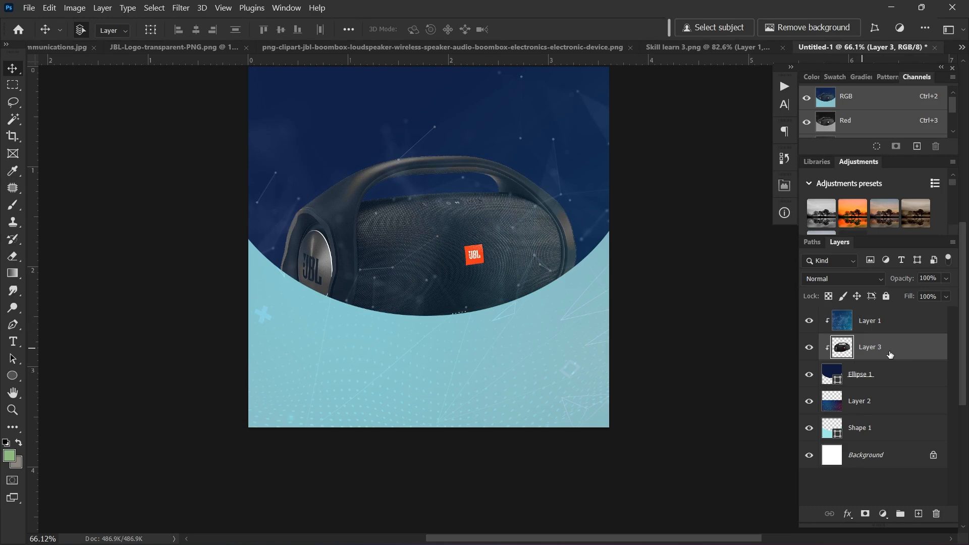
left_click_drag(891, 355, 891, 316)
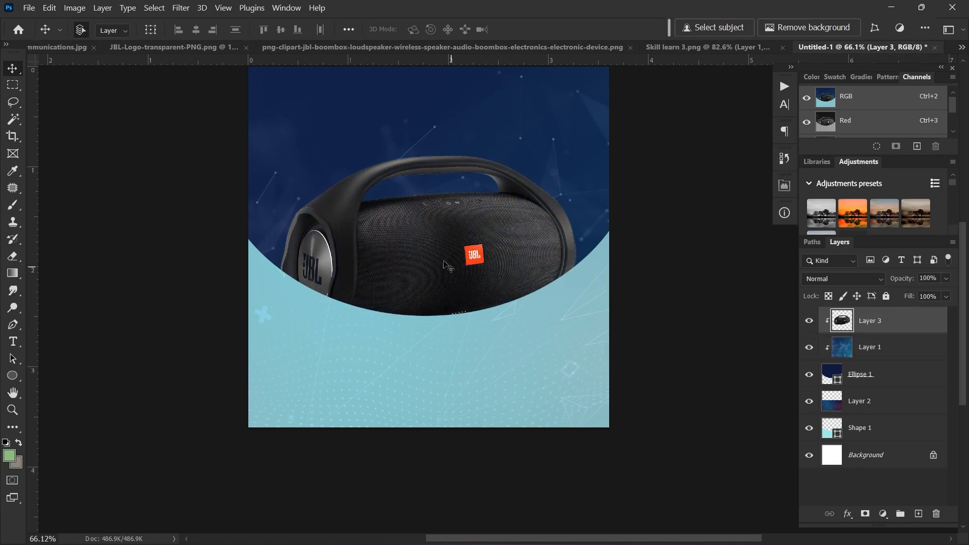
left_click_drag(447, 266, 456, 267)
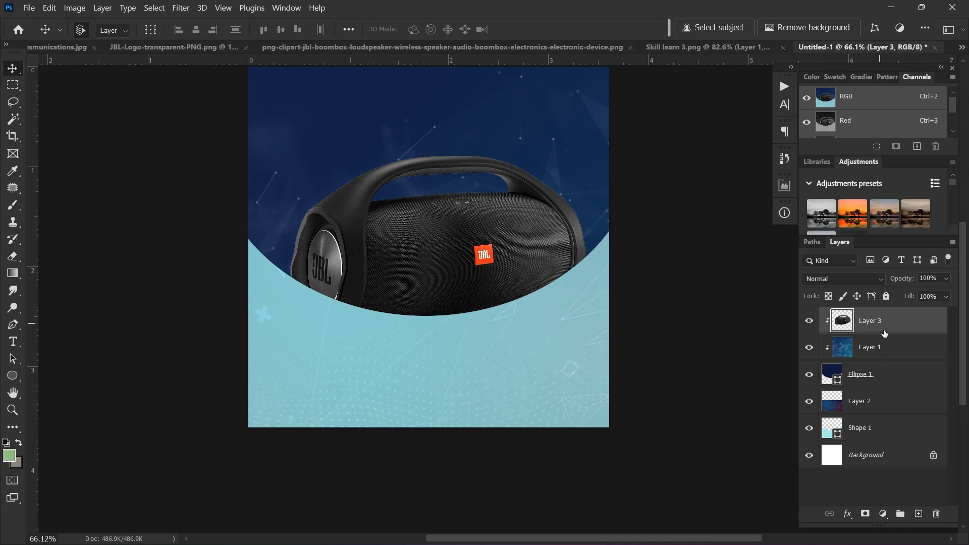
left_click(886, 333, "alt")
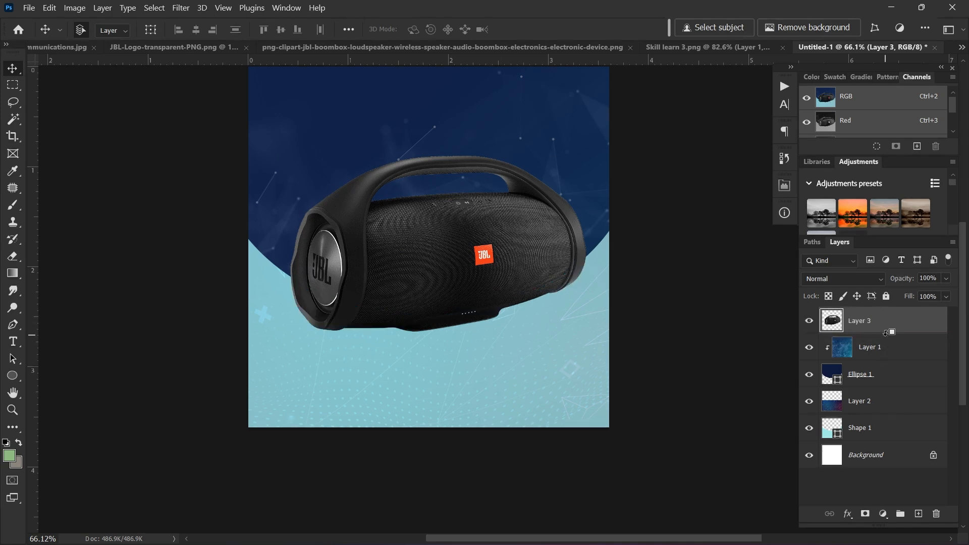
left_click_drag(420, 268, 415, 289)
scroll(402, 292, "down", 1)
scroll(403, 291, "down", 1)
scroll(407, 292, "up", 3)
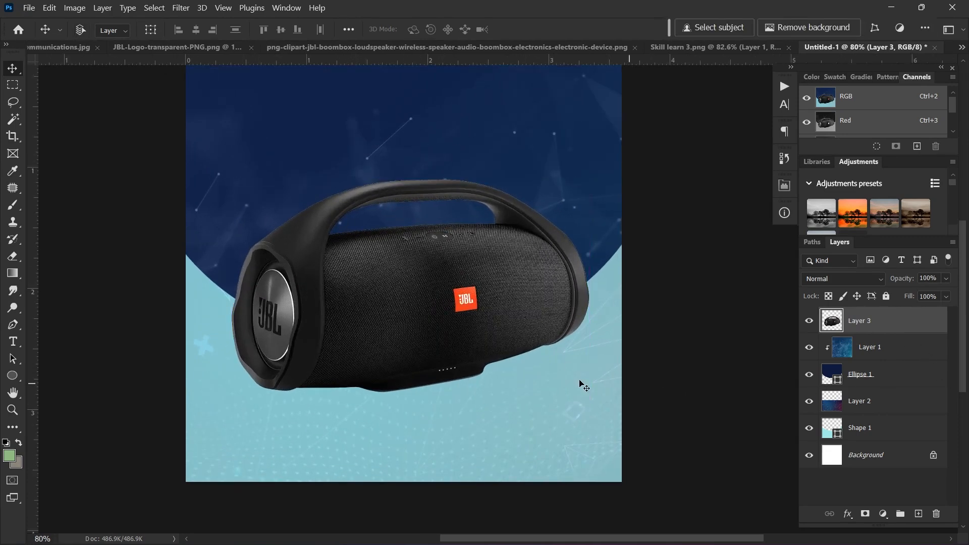
Step: Scale the speaker down to about 83.6% and commit the transform
key("ctrl+t")
scroll(509, 275, "up", 2)
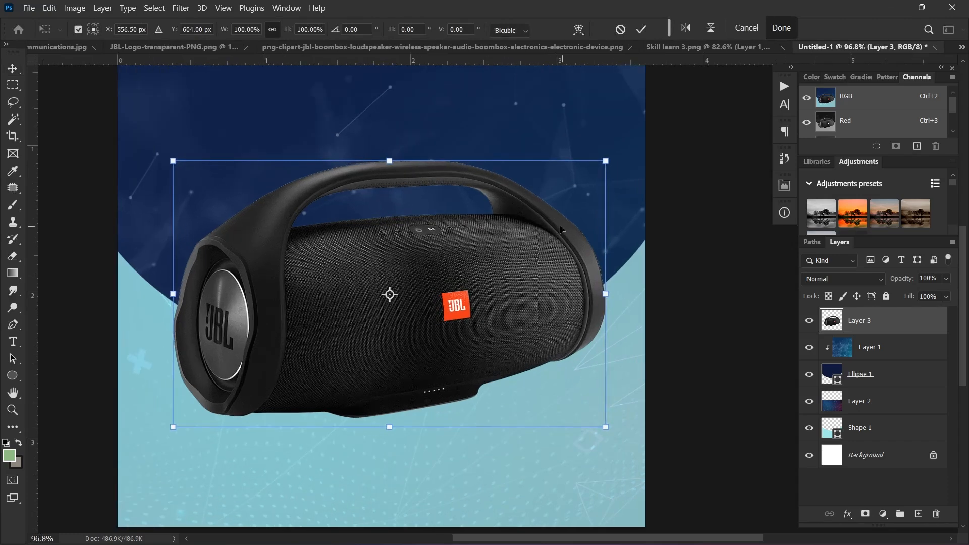
left_click_drag(605, 160, 574, 184)
scroll(481, 275, "down", 1)
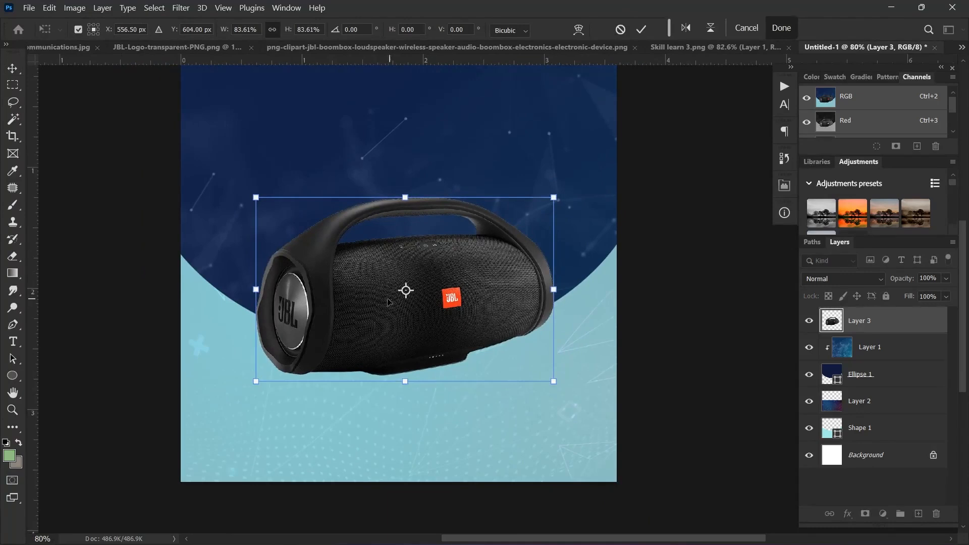
key("Return")
scroll(216, 488, "up", 1)
Step: Choose the standard Brush Tool from the painting tools
key("b")
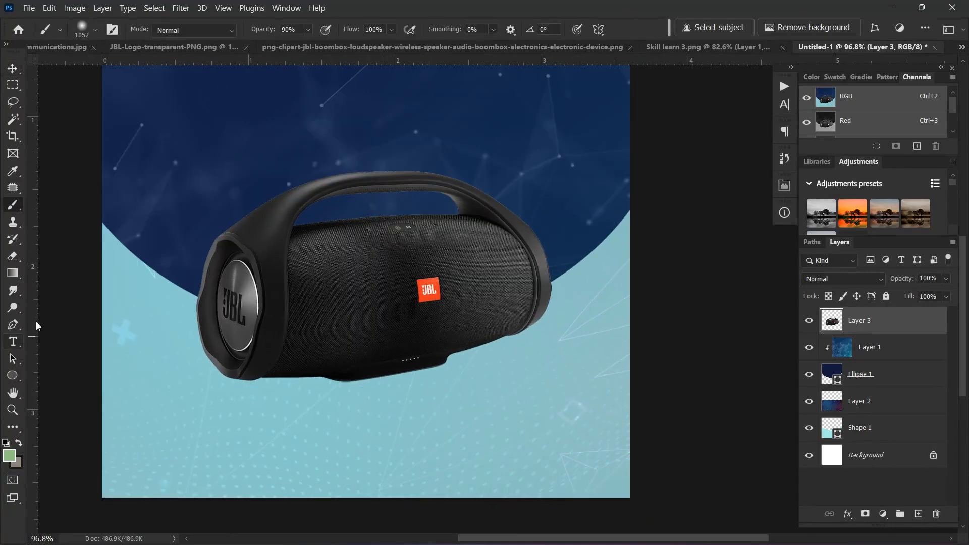
right_click(16, 206)
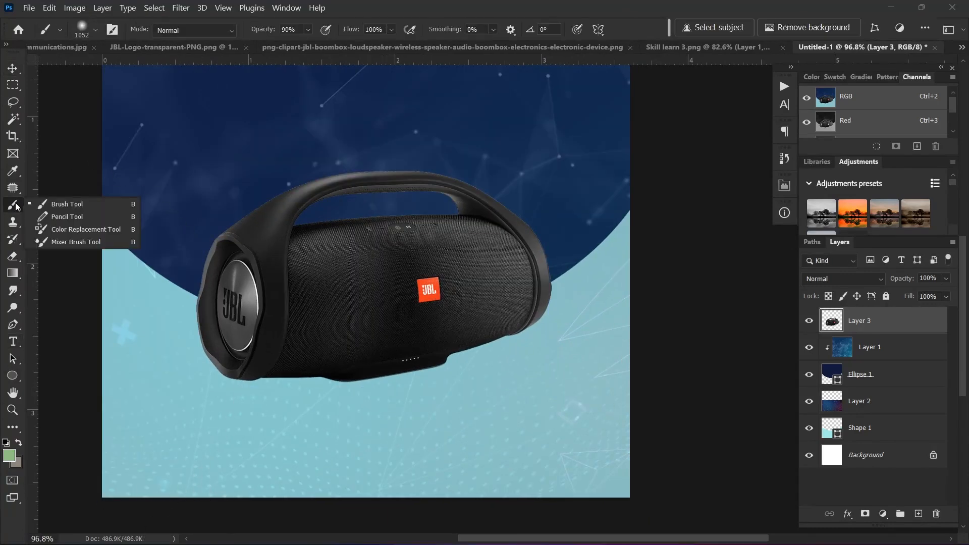
left_click(76, 205)
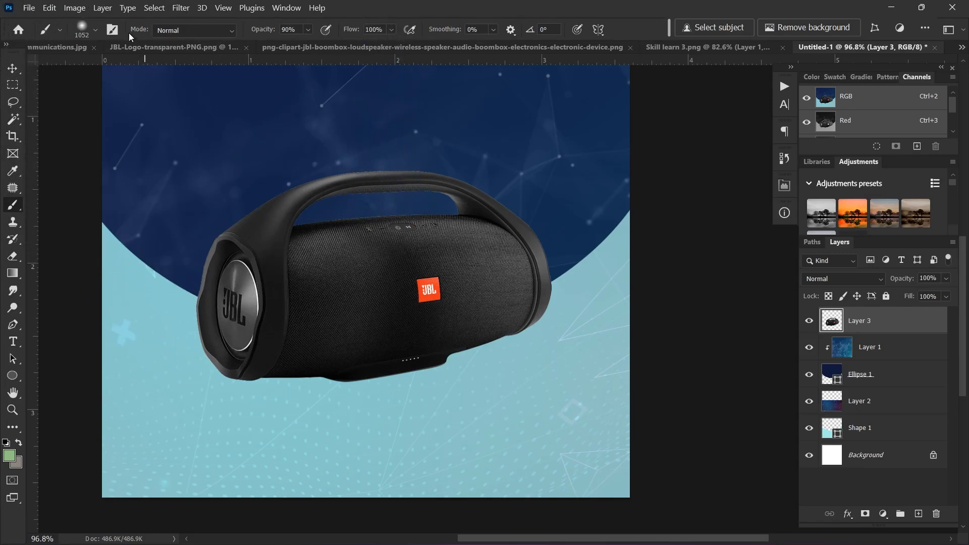
Step: Paint one large soft black dab at about 83% opacity beneath the speaker on Layer 4
left_click(79, 32)
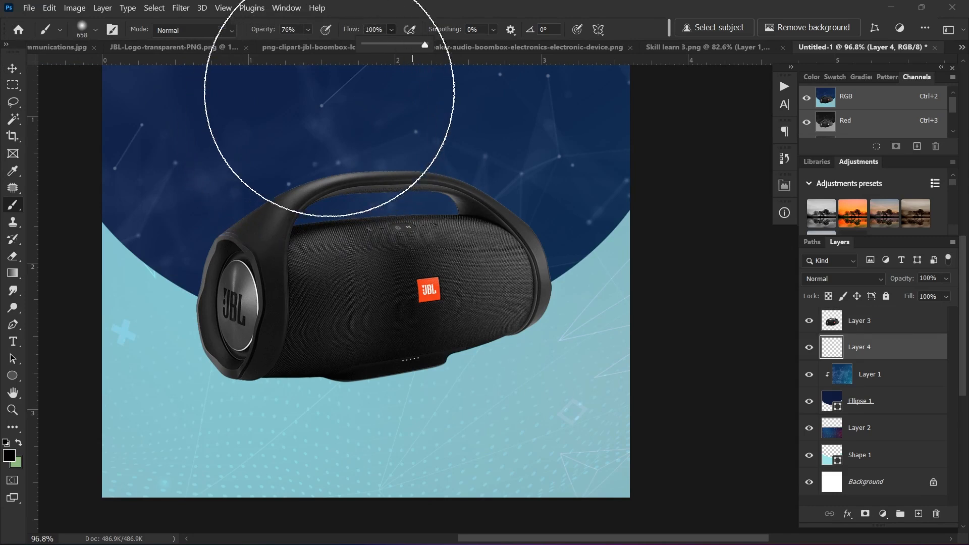
left_click(307, 30)
left_click_drag(321, 45, 326, 48)
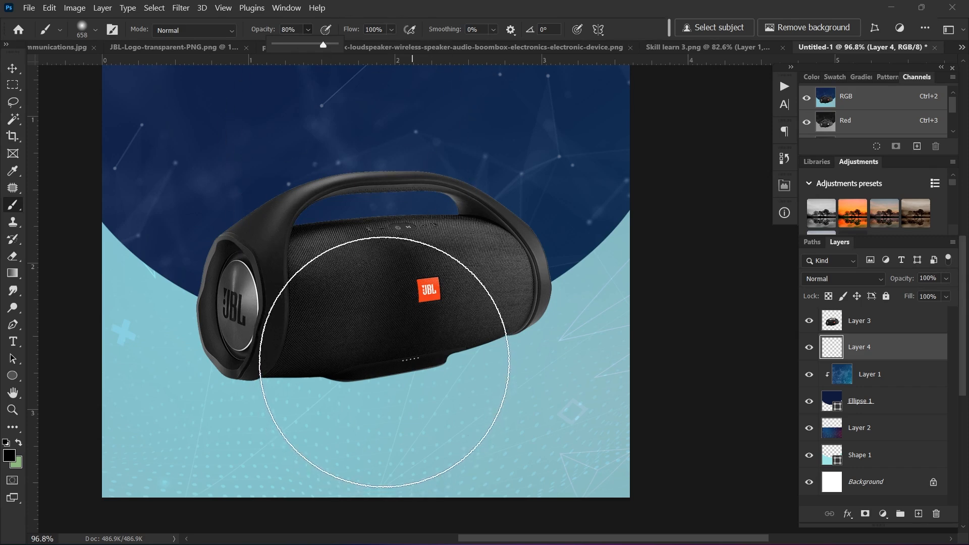
left_click(399, 354)
scroll(403, 345, "down", 3)
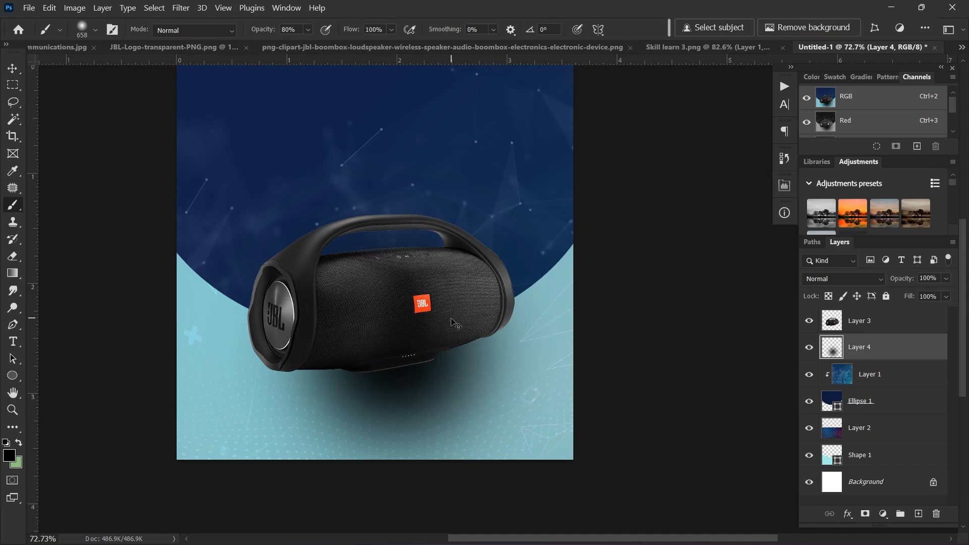
key("ctrl+t")
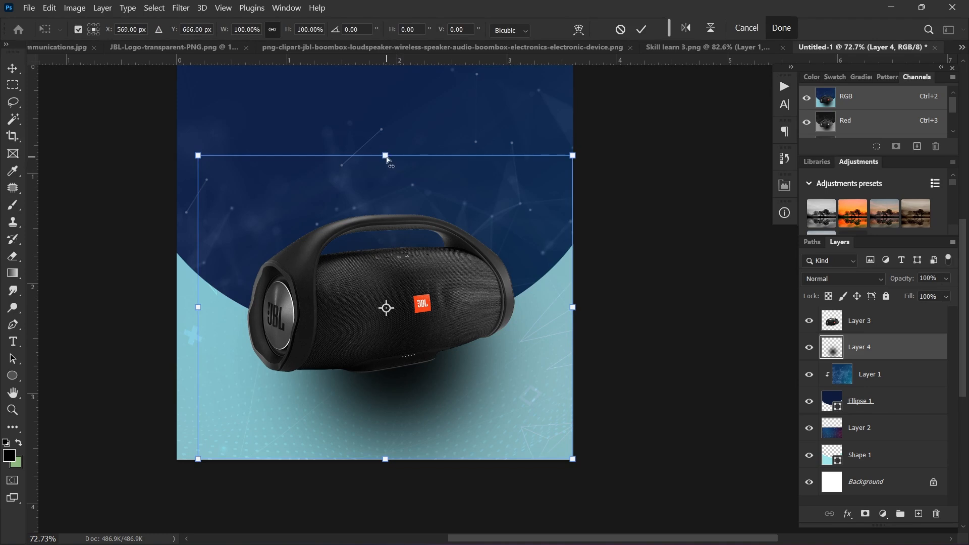
Step: Squash the shadow to about 5% height and shift it up under the speaker
left_click_drag(386, 158, 411, 404)
scroll(393, 375, "up", 3)
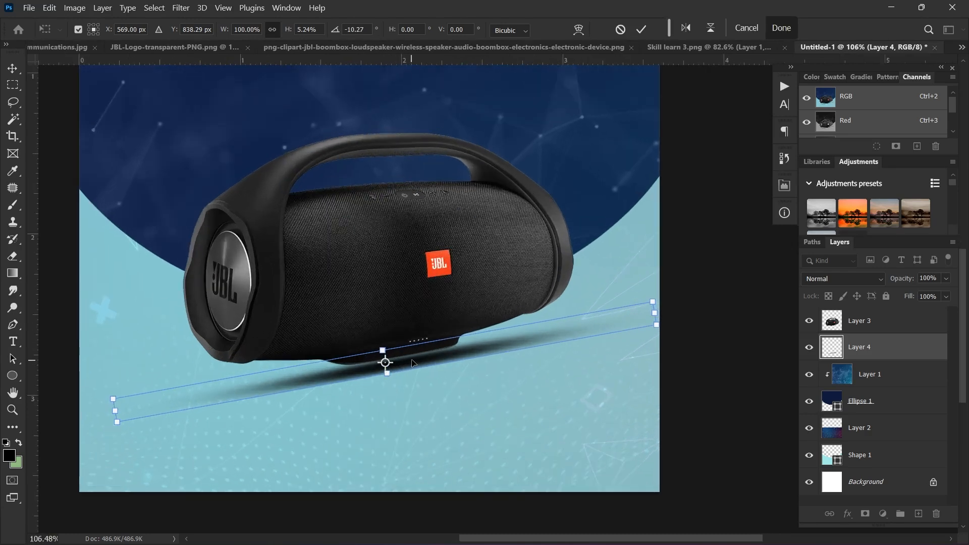
left_click_drag(412, 363, 416, 353)
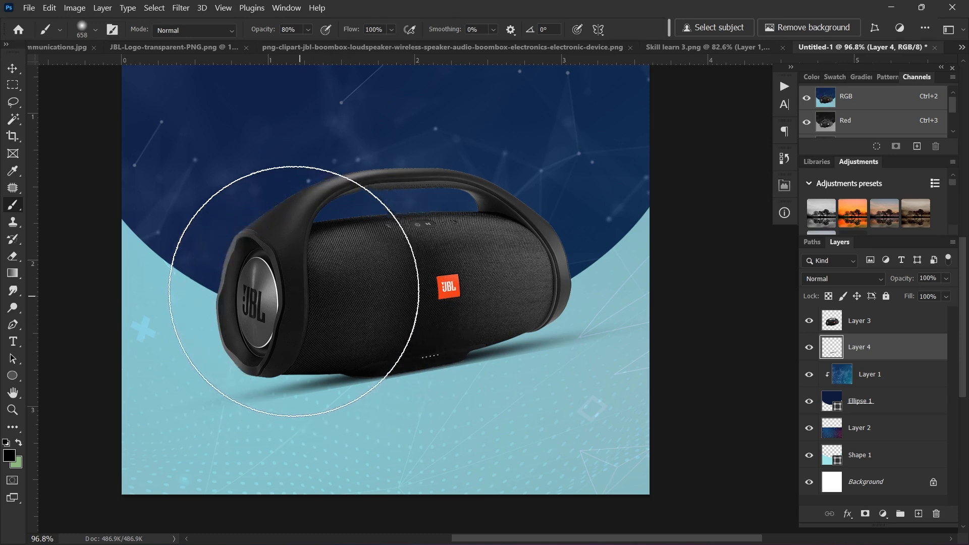
Step: Commit the shadow's shape and switch to the standard Eraser at 84 px
key("e")
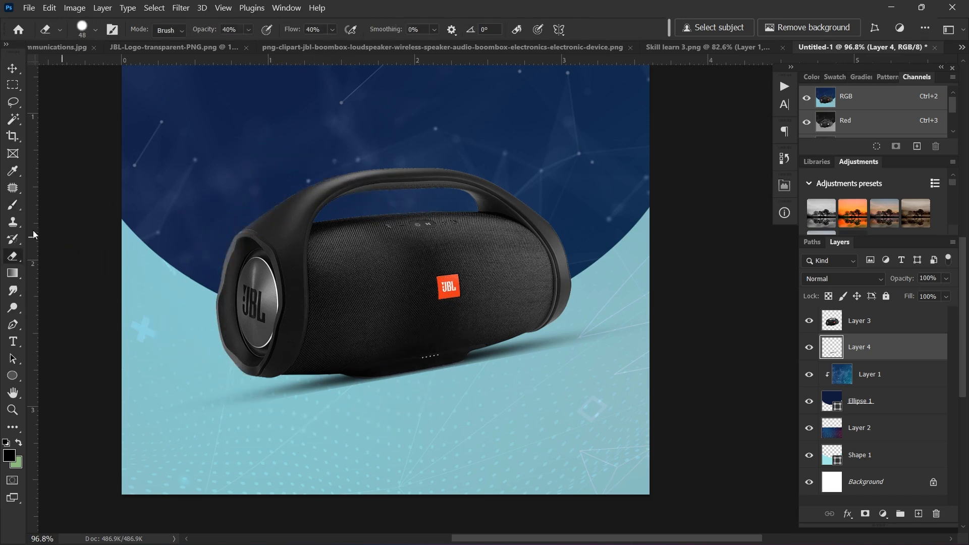
right_click(14, 259)
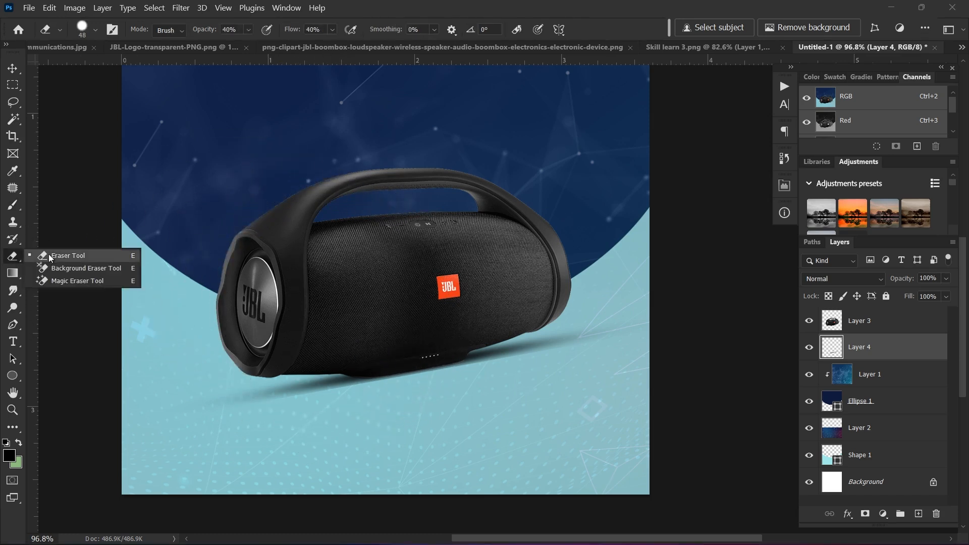
left_click(76, 256)
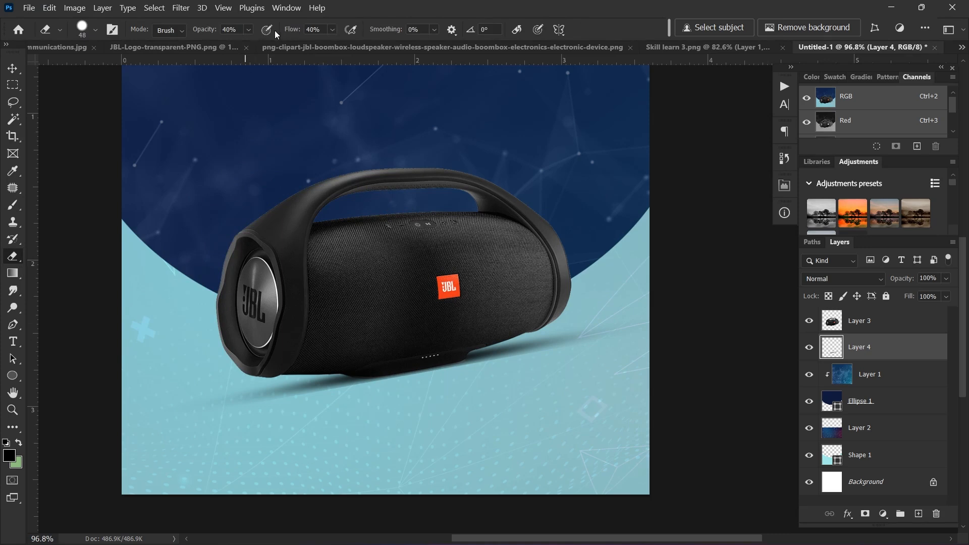
left_click(248, 30)
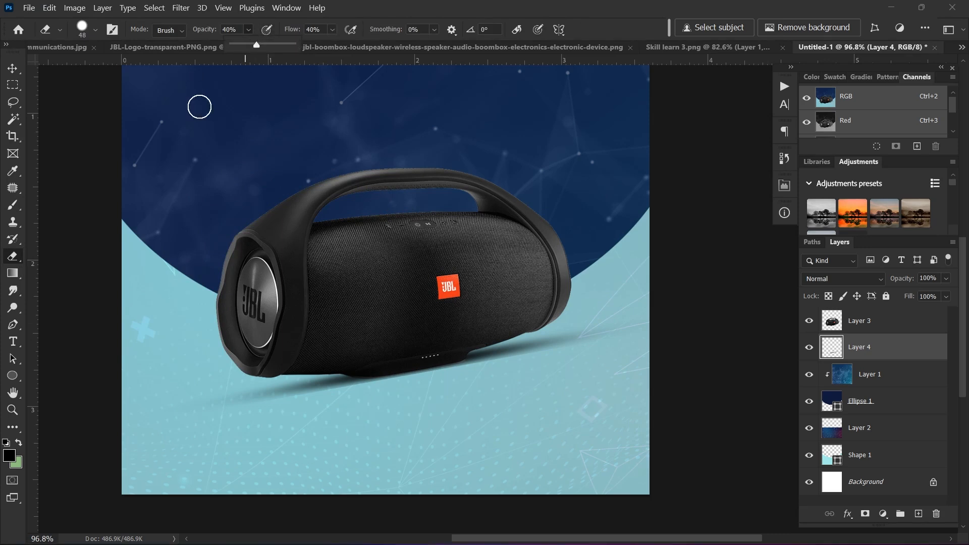
scroll(367, 407, "up", 3)
left_click_drag(316, 413, 334, 416)
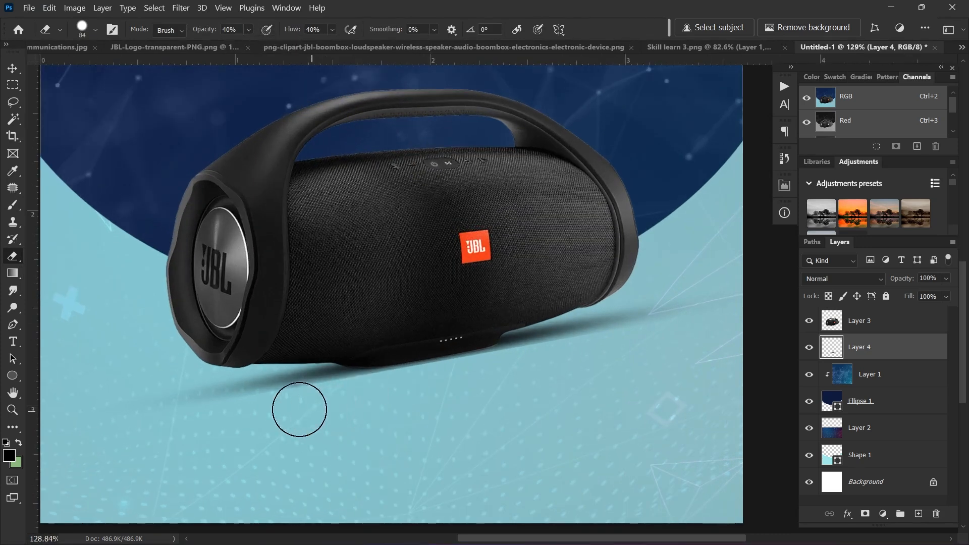
Step: Add a layer mask to Layer 4 and erase parts of the shadow, toggling the mask to compare
left_click(866, 514)
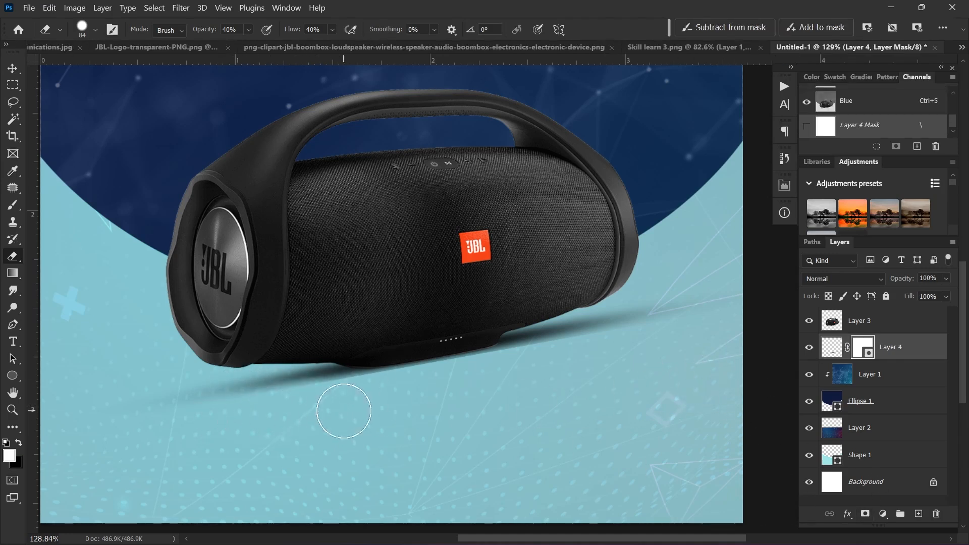
mouse_move(344, 410)
left_mouse_down()
mouse_move(316, 403)
mouse_move(251, 417)
mouse_move(325, 399)
mouse_move(173, 431)
mouse_move(267, 407)
left_mouse_up()
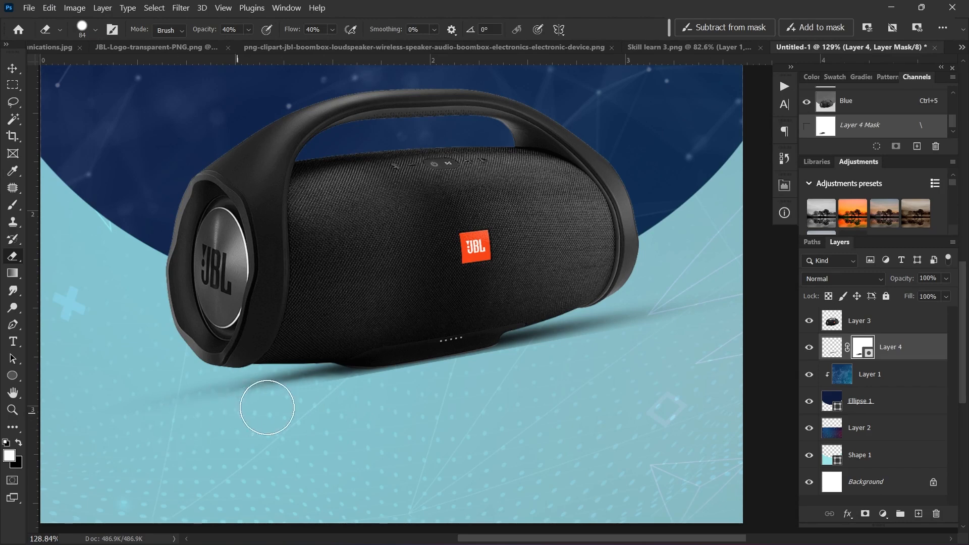
scroll(267, 407, "down", 2)
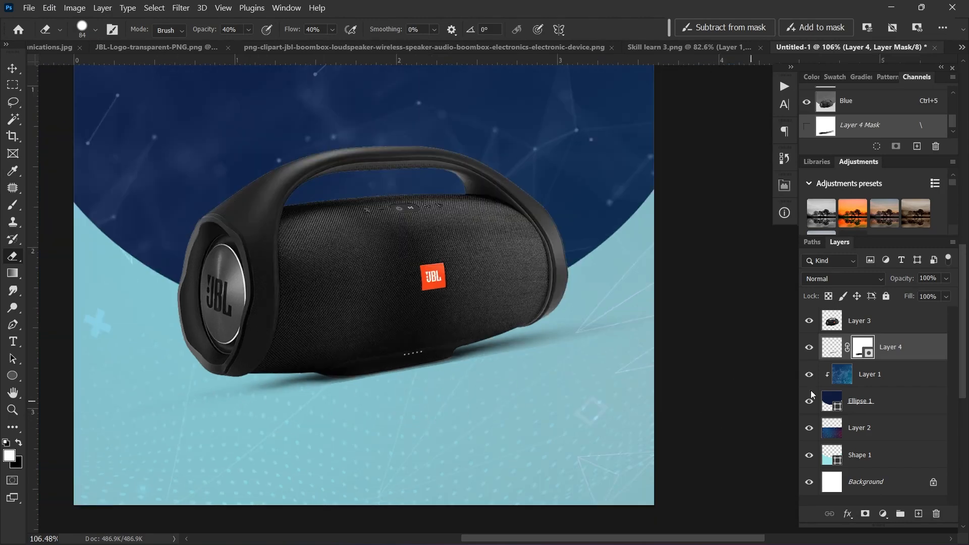
left_click(864, 348, "shift")
left_click(864, 348, "shift")
left_click(864, 348, "shift")
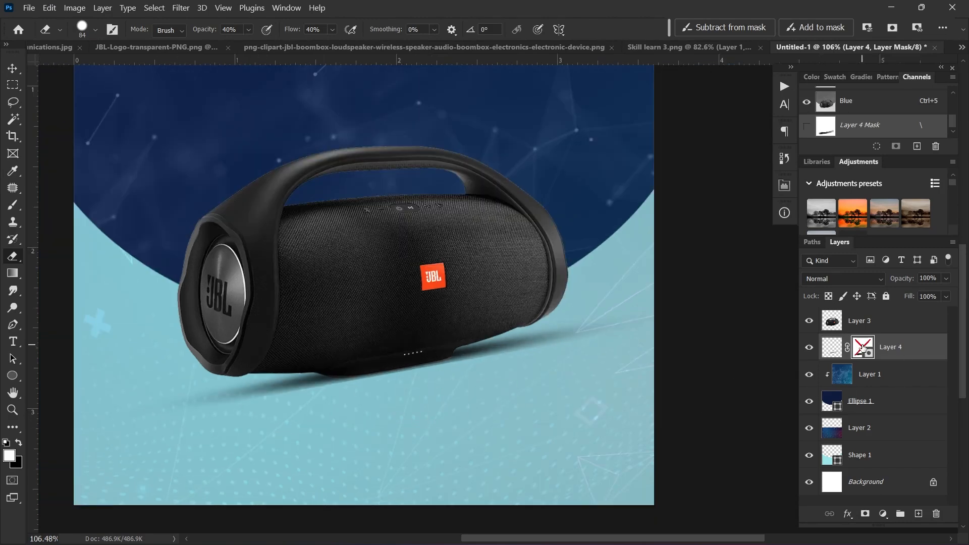
left_click(864, 348, "shift")
scroll(336, 469, "down", 2)
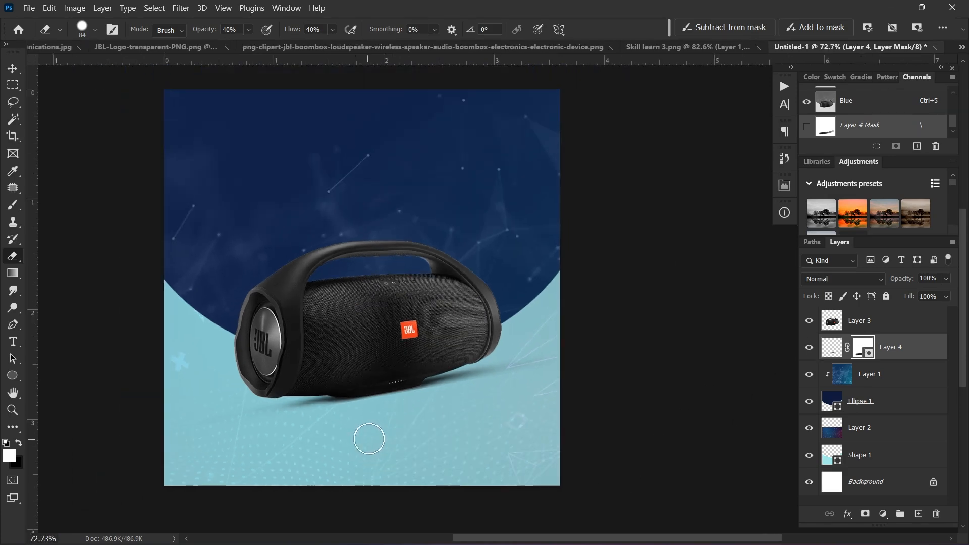
scroll(428, 389, "up", 1)
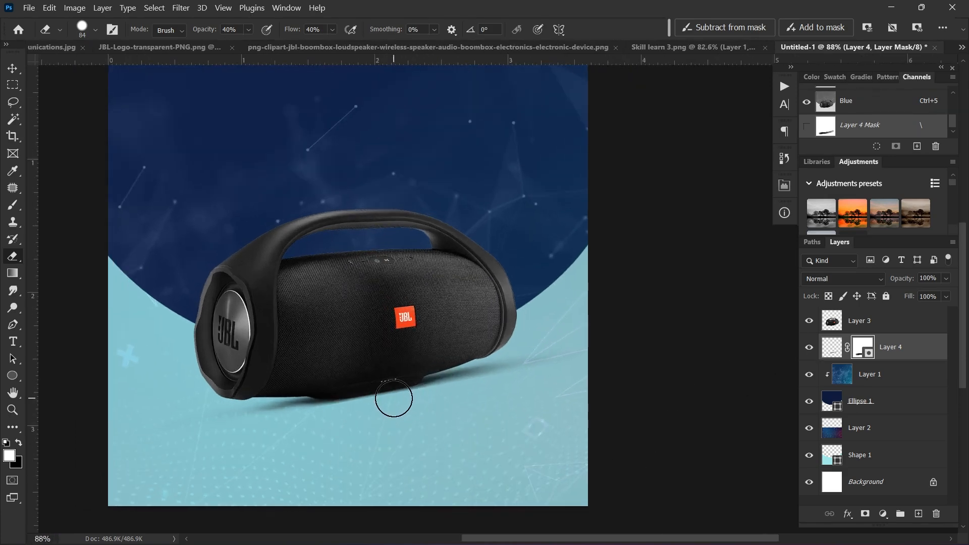
scroll(468, 358, "up", 1)
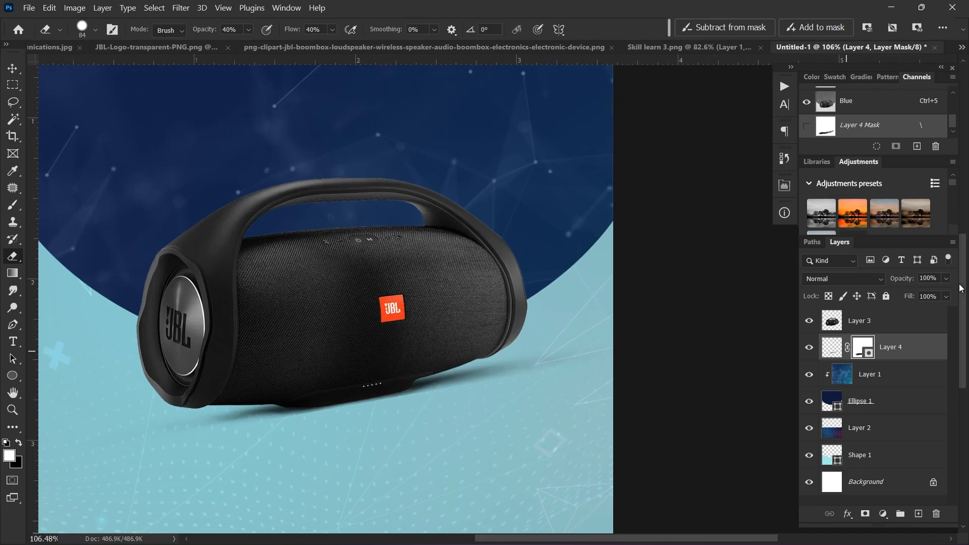
Step: Set Layer 4's opacity to 64%
left_click(947, 280)
left_click_drag(942, 295, 926, 298)
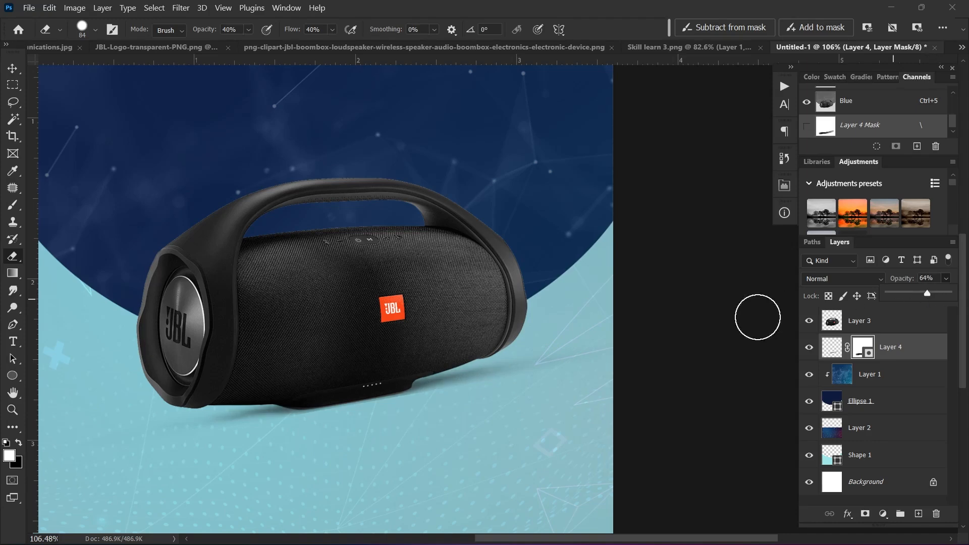
scroll(476, 372, "down", 4)
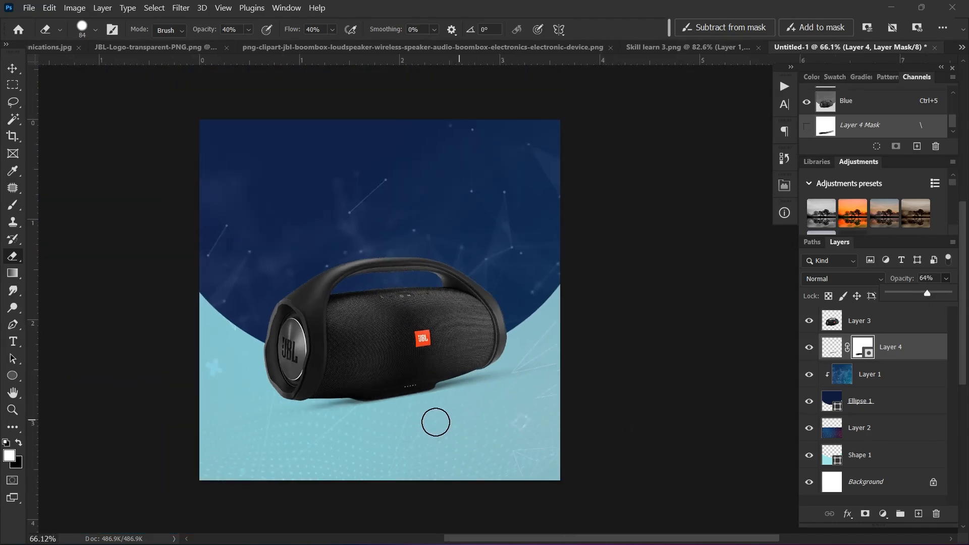
scroll(396, 372, "up", 1)
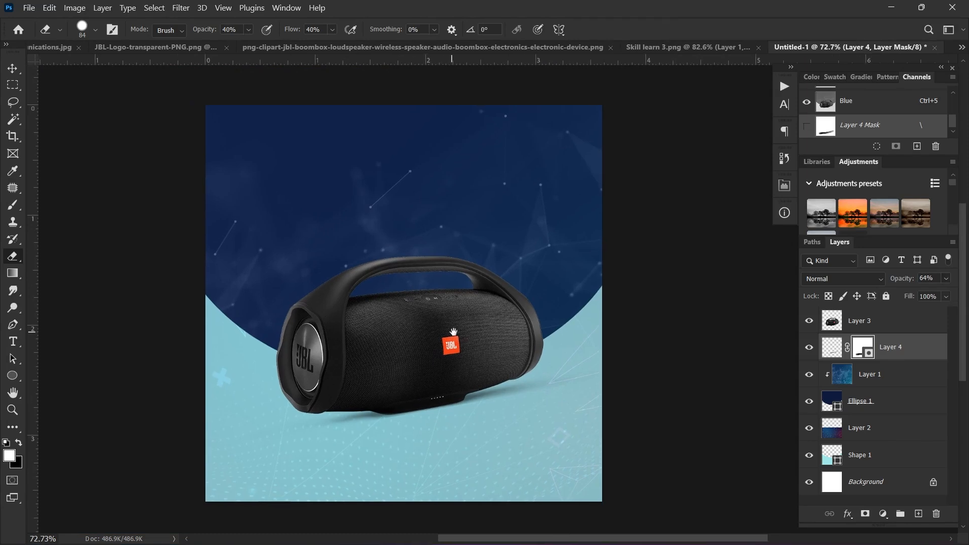
scroll(389, 365, "up", 1)
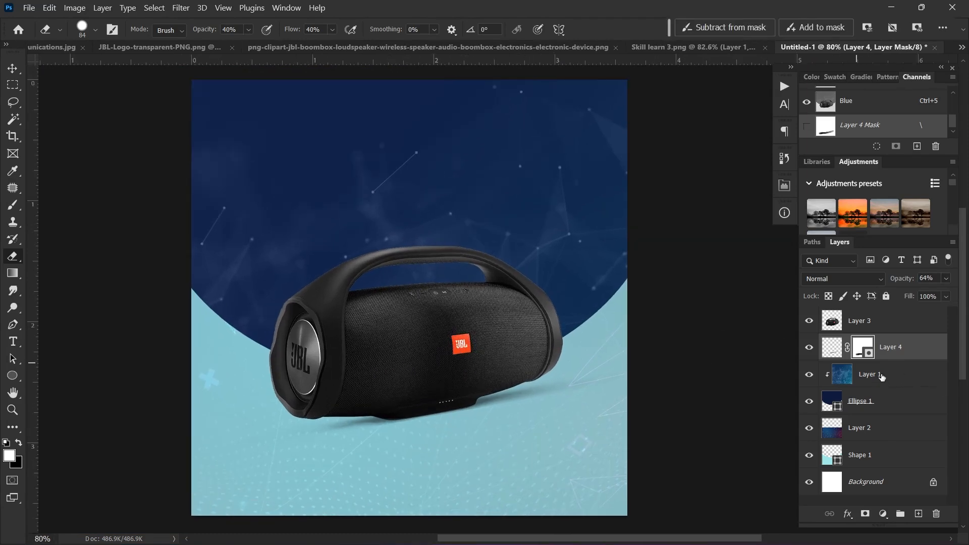
Step: Scale the speaker layer (Layer 3) down to about 91% and shift it to the right
left_click(872, 321)
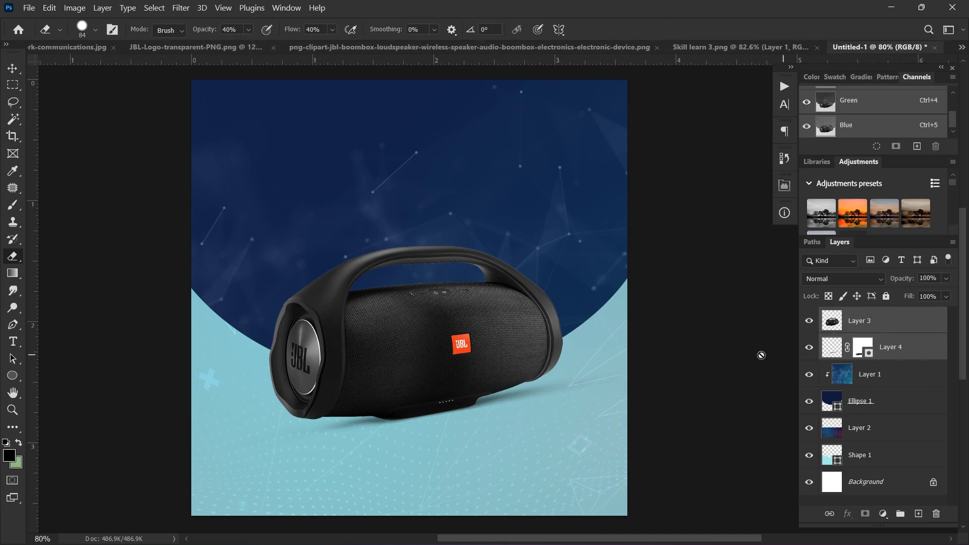
key("ctrl+t")
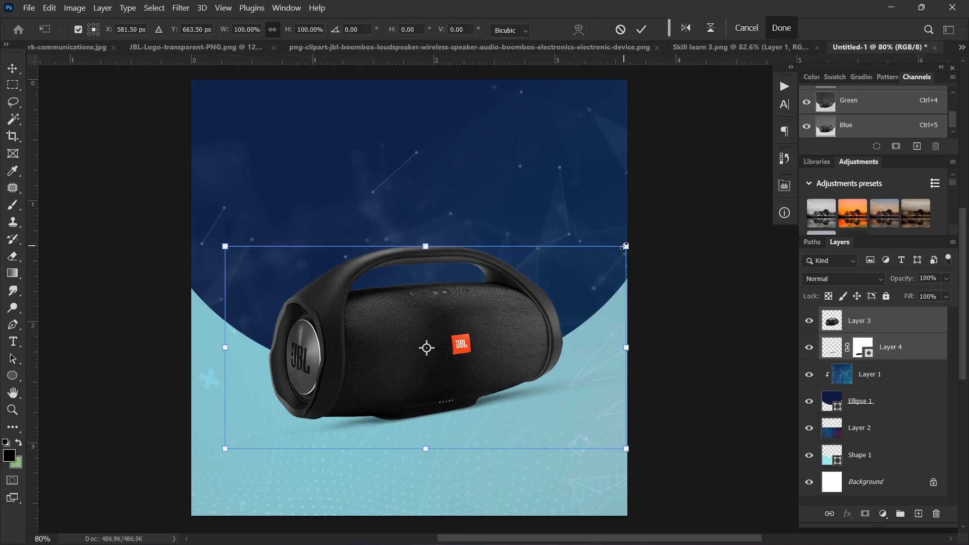
left_click_drag(625, 246, 608, 255)
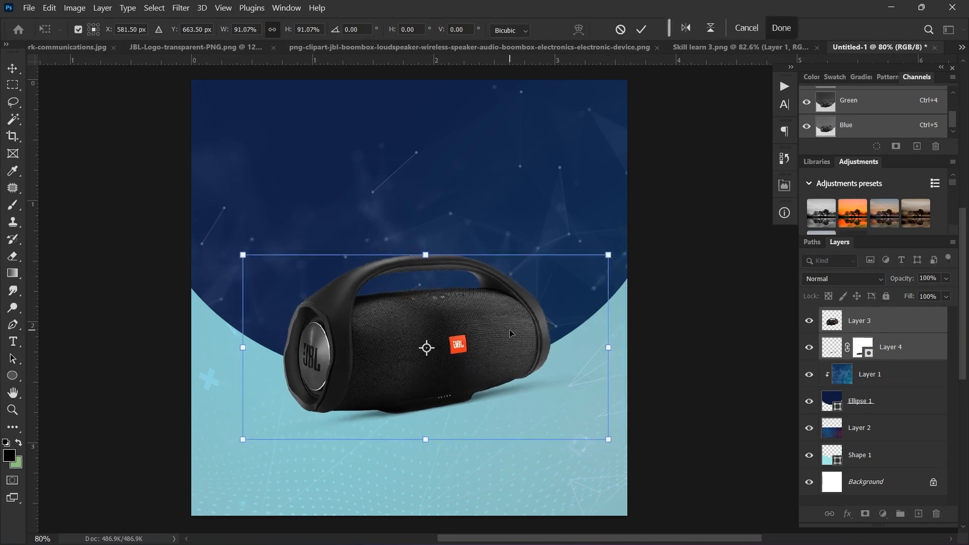
left_click_drag(510, 329, 528, 334)
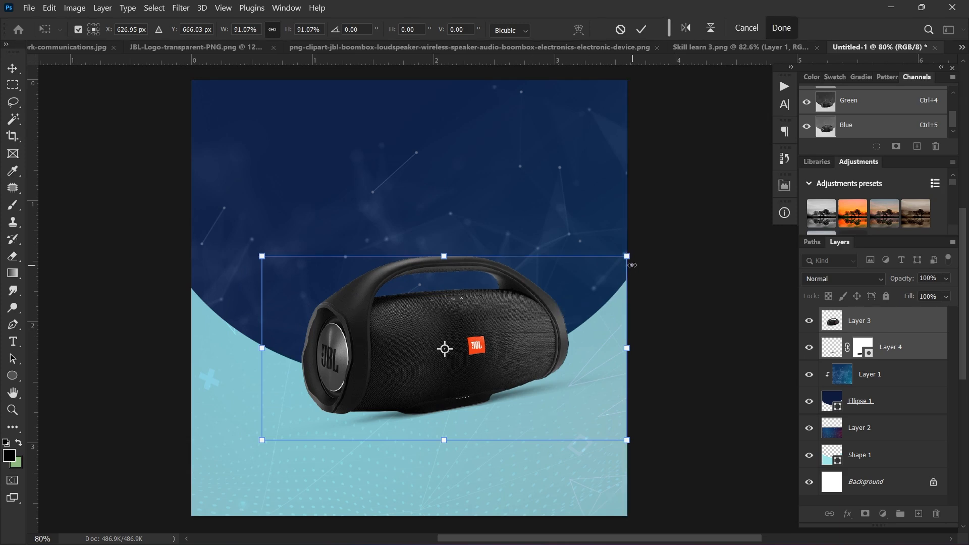
left_click_drag(627, 258, 634, 233)
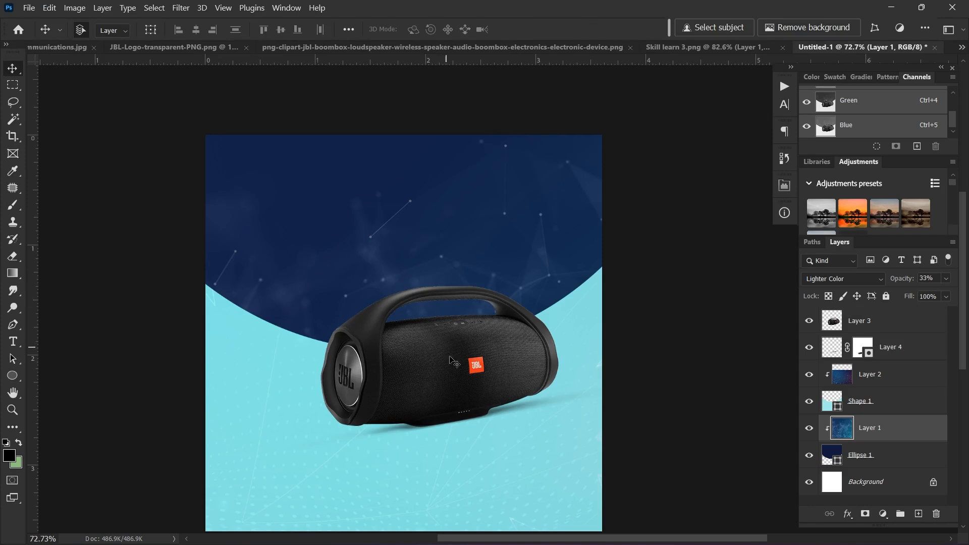
Step: Set the soft white brush to 41% flow and opacity and enlarge it slightly
scroll(442, 347, "down", 2)
left_click_drag(432, 333, 431, 313)
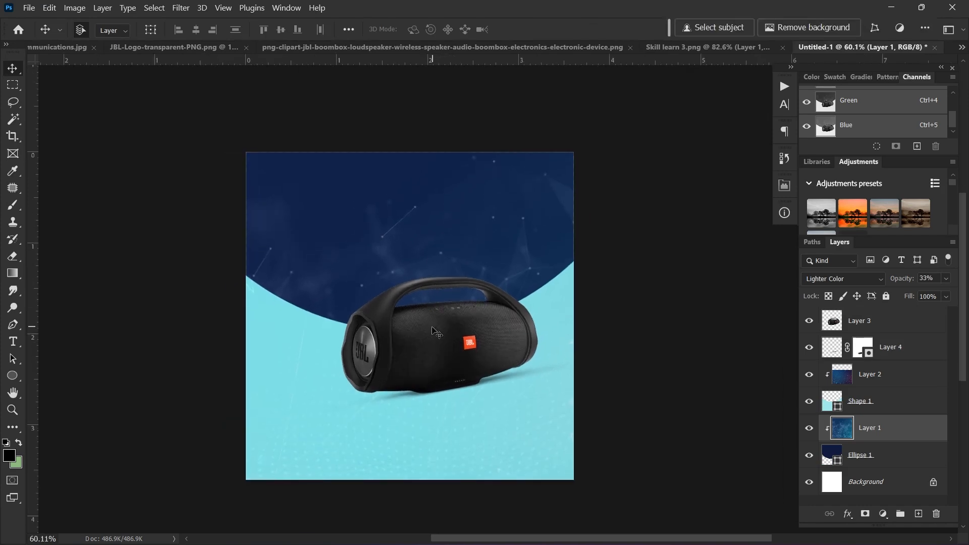
scroll(434, 327, "up", 3)
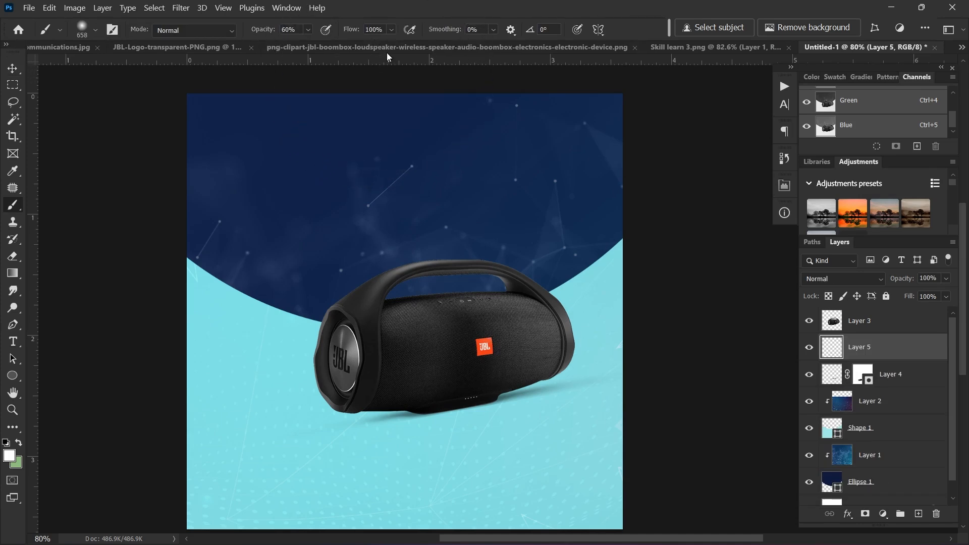
left_click_drag(392, 30, 367, 43)
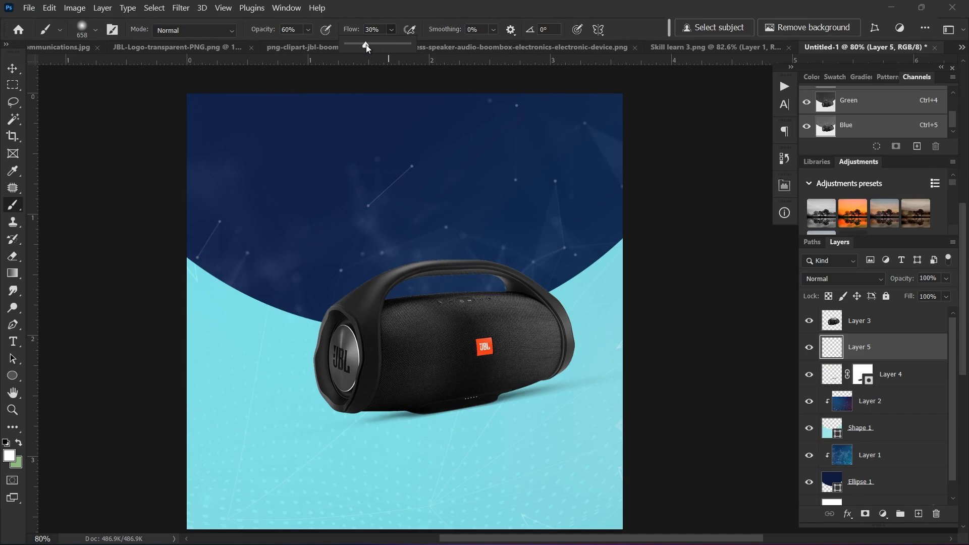
left_click(307, 30)
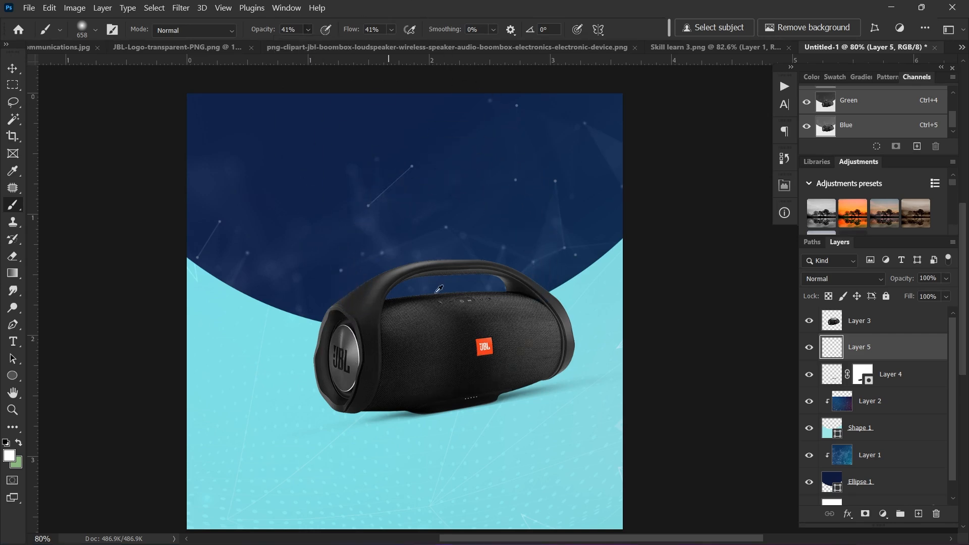
mouse_move(435, 296)
left_mouse_down()
mouse_move(447, 288)
mouse_move(441, 296)
left_mouse_up()
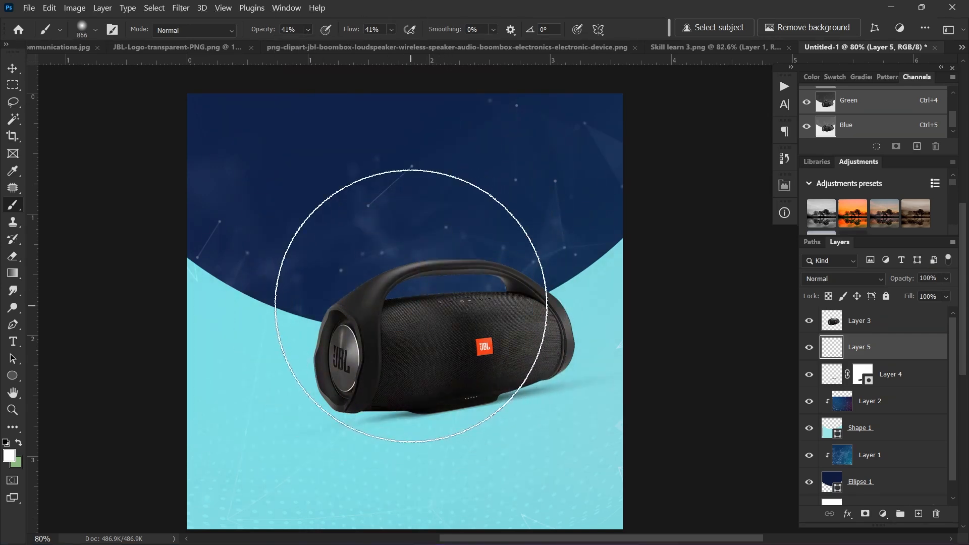
Step: Dab several soft white glow spots behind the speaker on Layer 5
left_click(410, 306)
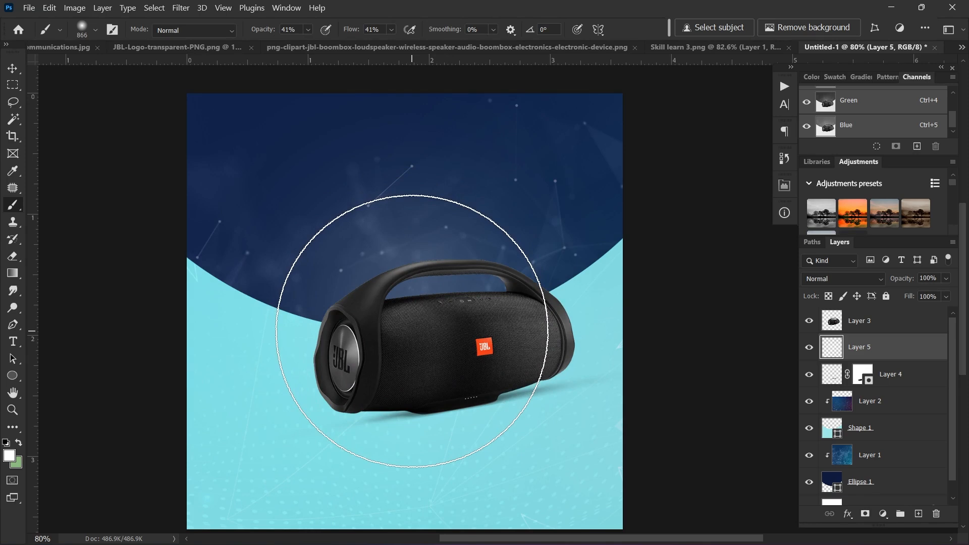
left_click_drag(412, 329, 414, 323)
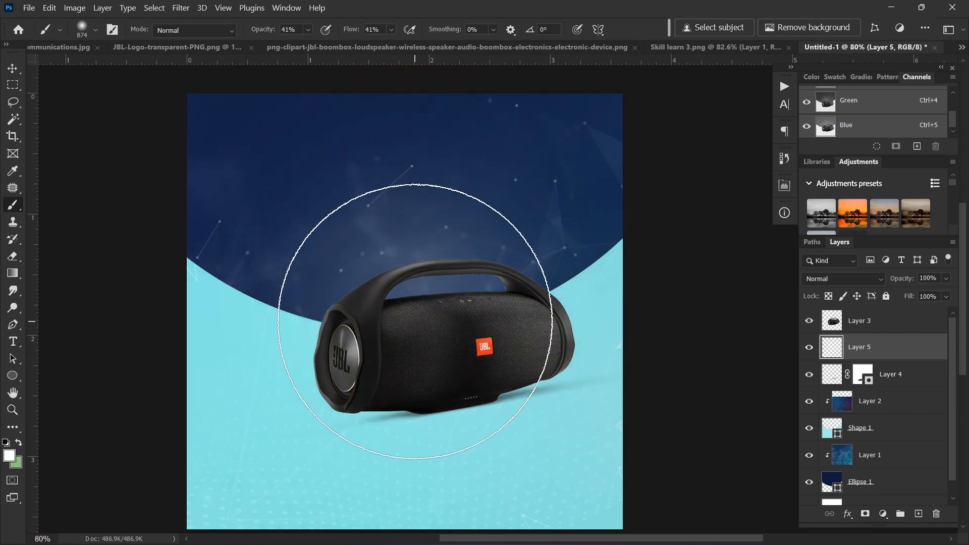
left_click(421, 328)
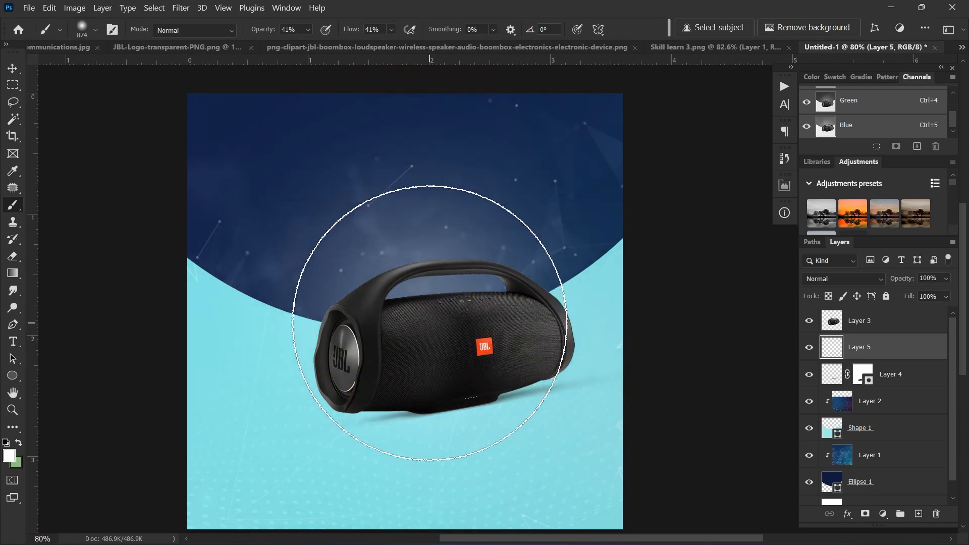
left_click(424, 340)
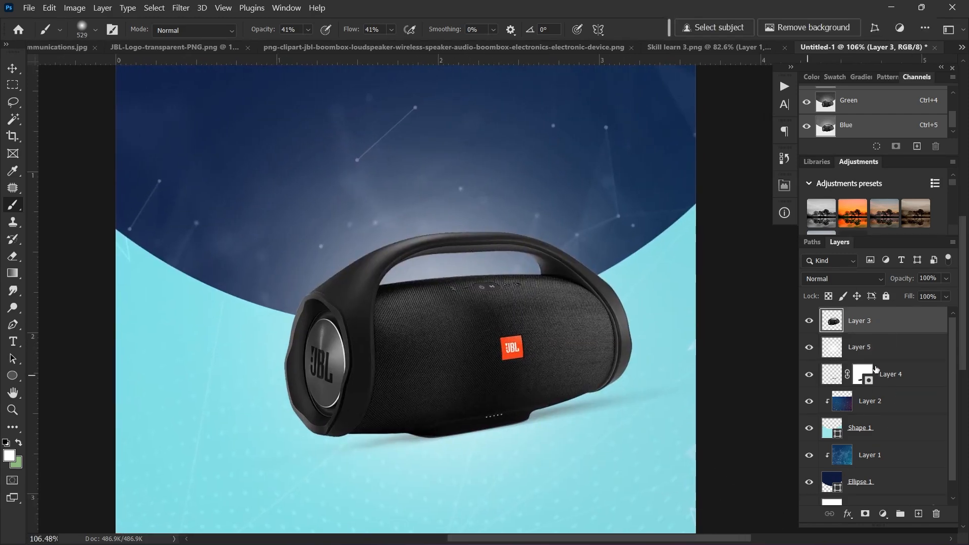
Step: Duplicate Layer 3 and darken the copy with Levels, output white at 165
left_click_drag(865, 348, 879, 319)
key("ctrl+j")
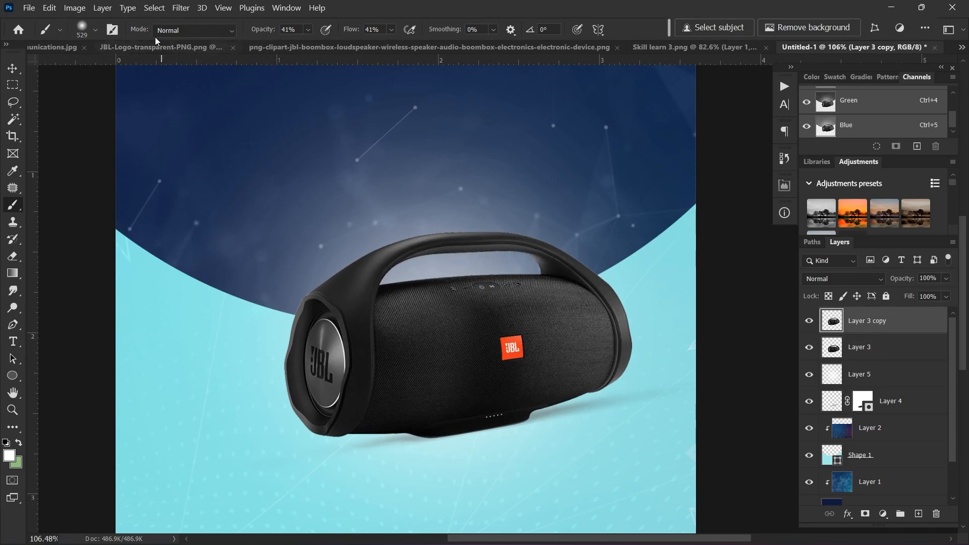
left_click(76, 8)
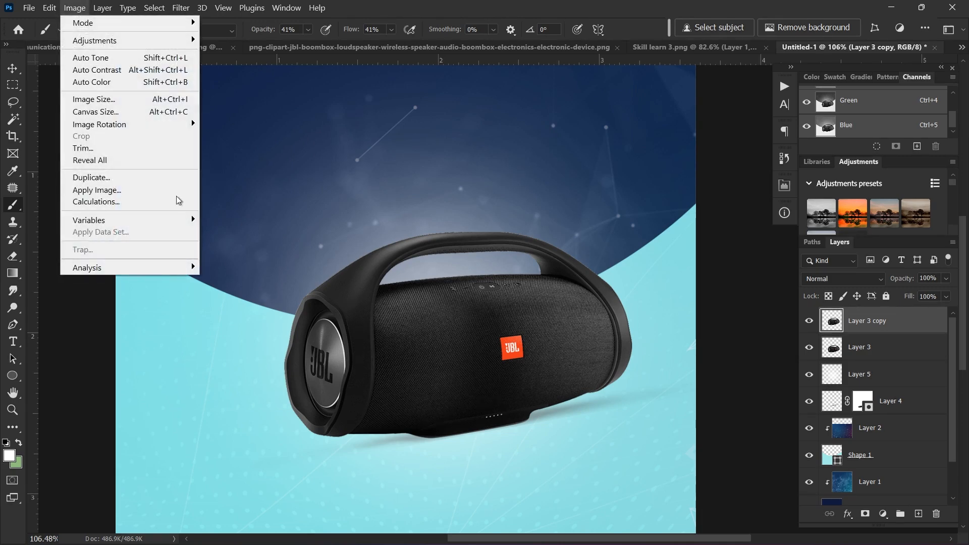
mouse_move(175, 41)
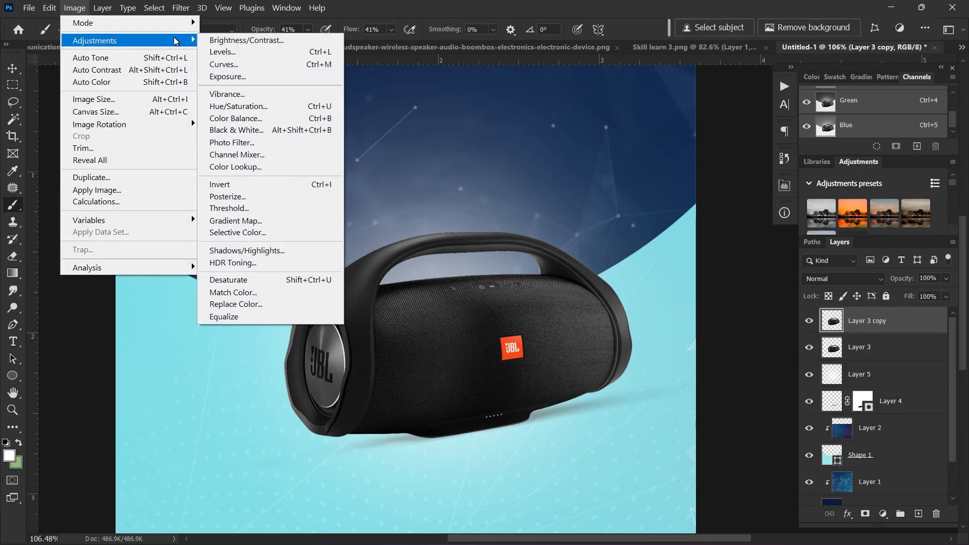
left_click(264, 52)
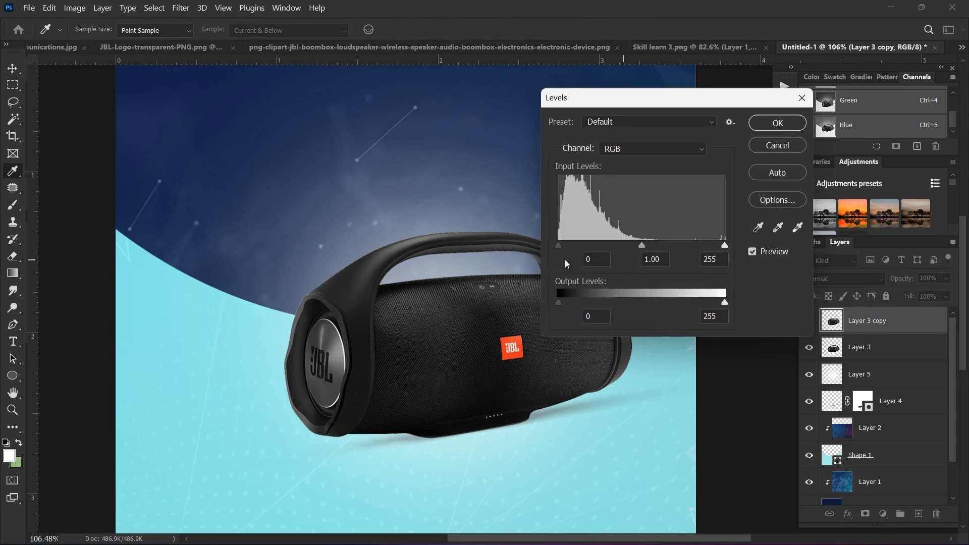
mouse_move(561, 304)
left_mouse_down()
mouse_move(579, 302)
mouse_move(548, 302)
left_mouse_up()
left_click_drag(716, 303, 666, 302)
key("Return")
key("b")
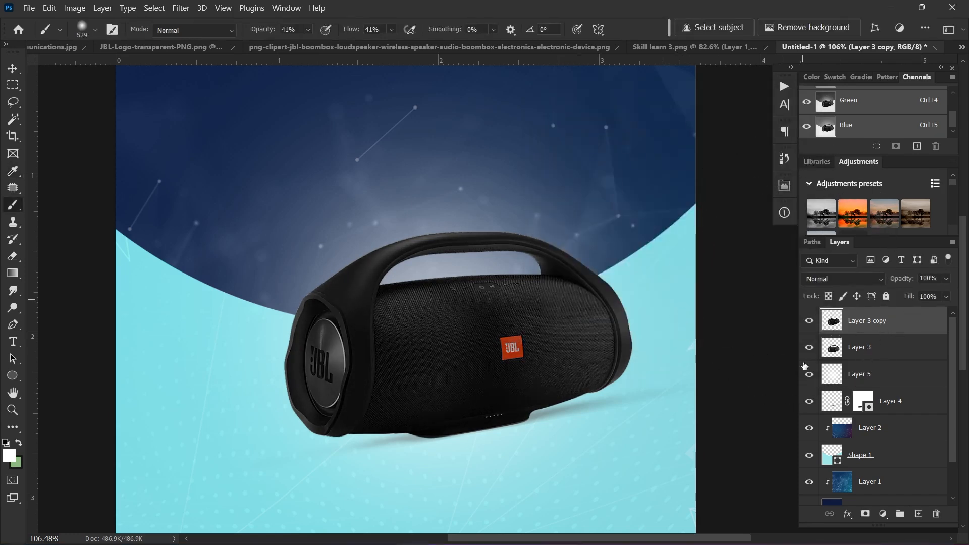
Step: Add a black mask to Layer 3 copy and paint white over the speaker body at 70% opacity, 80% flow
left_click(866, 515, "alt")
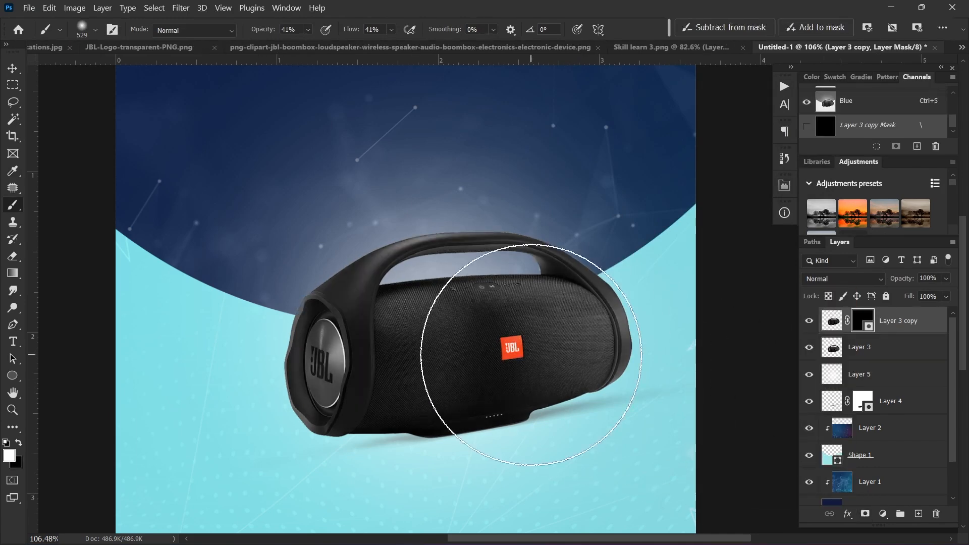
scroll(531, 354, "up", 1)
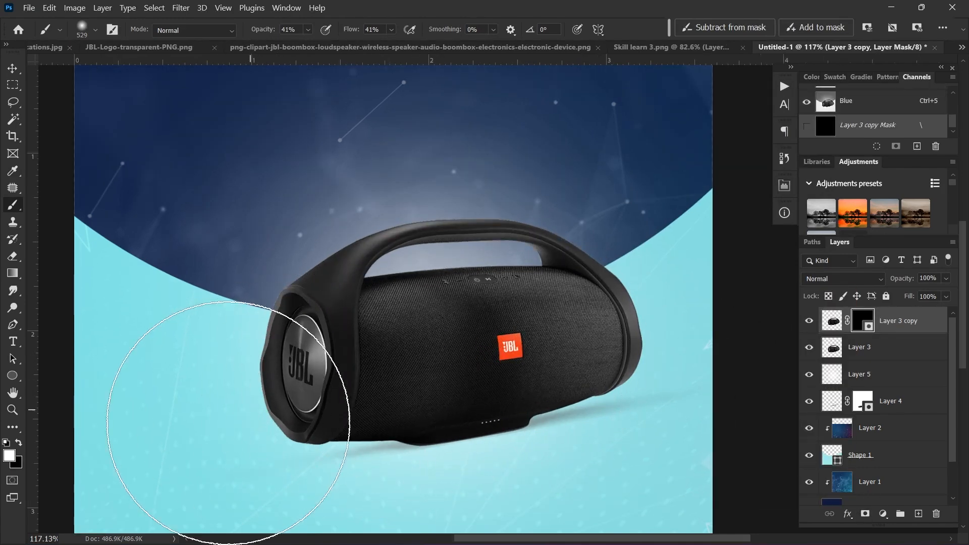
left_click_drag(537, 380, 454, 377)
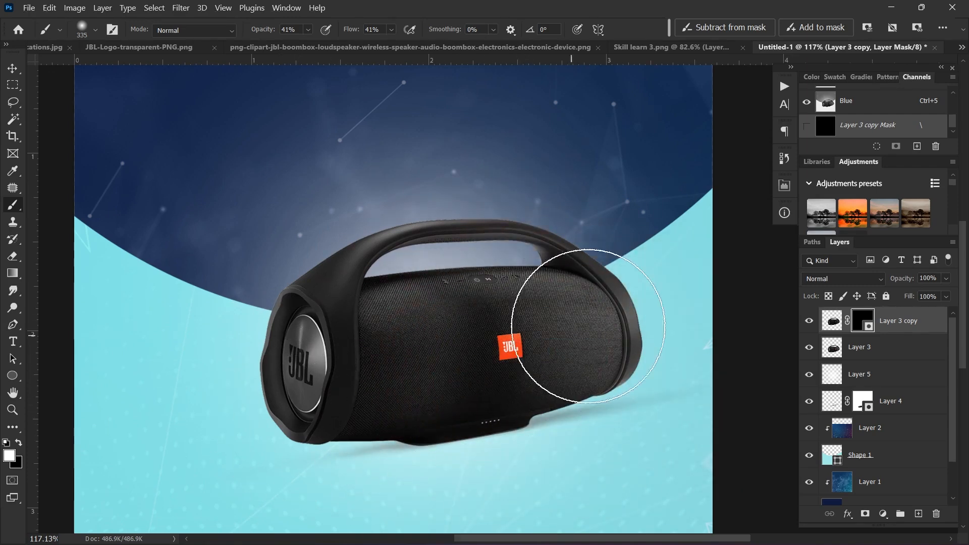
mouse_move(588, 326)
left_mouse_down()
mouse_move(511, 362)
mouse_move(591, 331)
mouse_move(438, 361)
mouse_move(544, 314)
mouse_move(534, 298)
mouse_move(533, 312)
mouse_move(548, 312)
mouse_move(551, 353)
left_mouse_up()
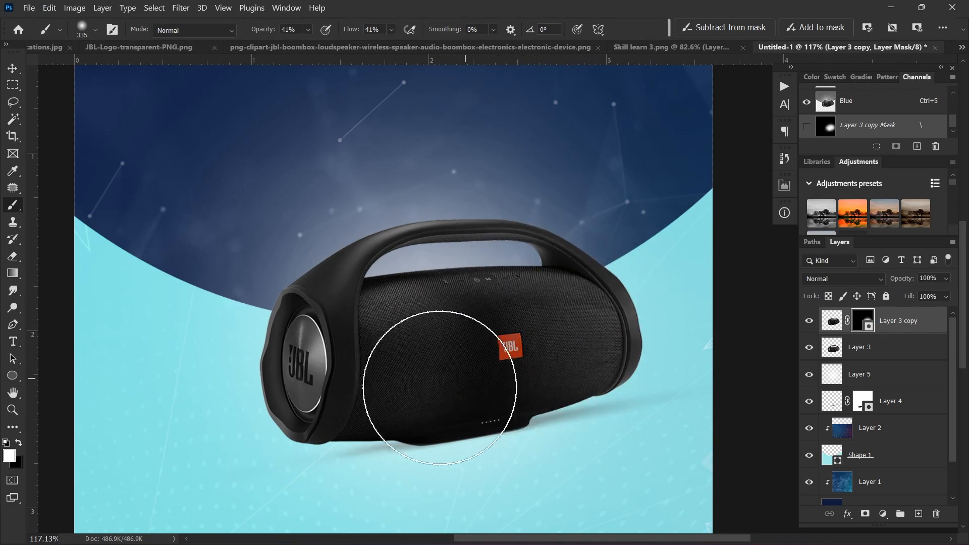
mouse_move(439, 387)
left_mouse_down()
mouse_move(429, 346)
mouse_move(371, 347)
mouse_move(392, 357)
left_mouse_up()
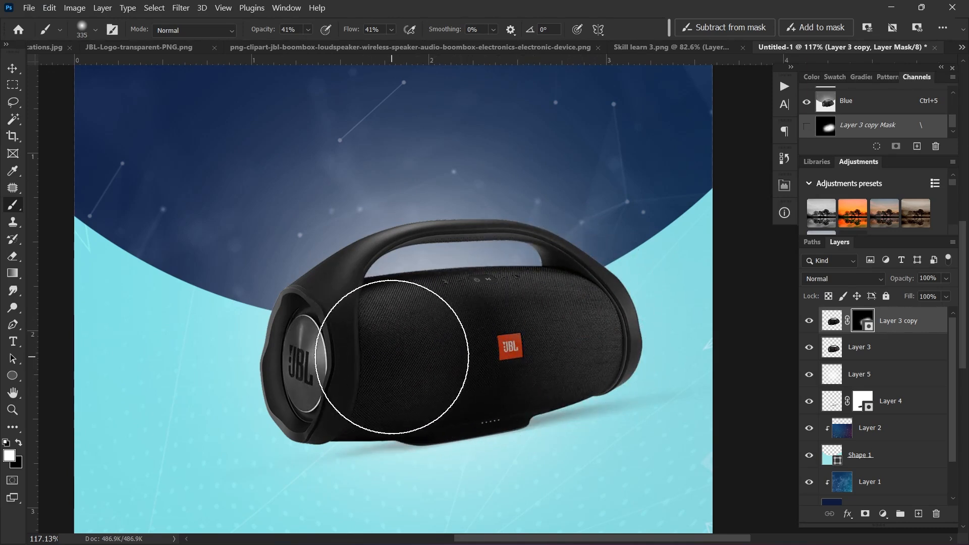
key("7")
key("shift+8")
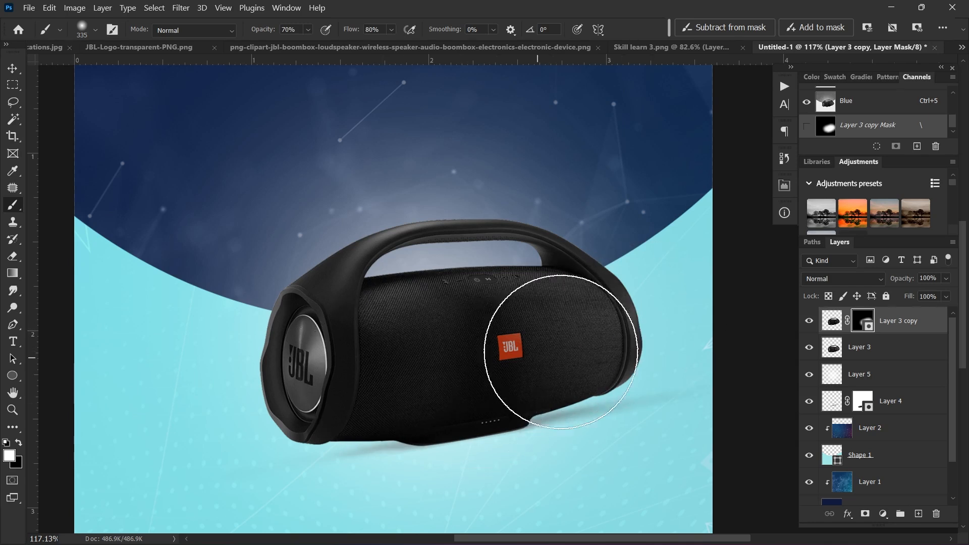
left_click_drag(437, 350, 359, 377)
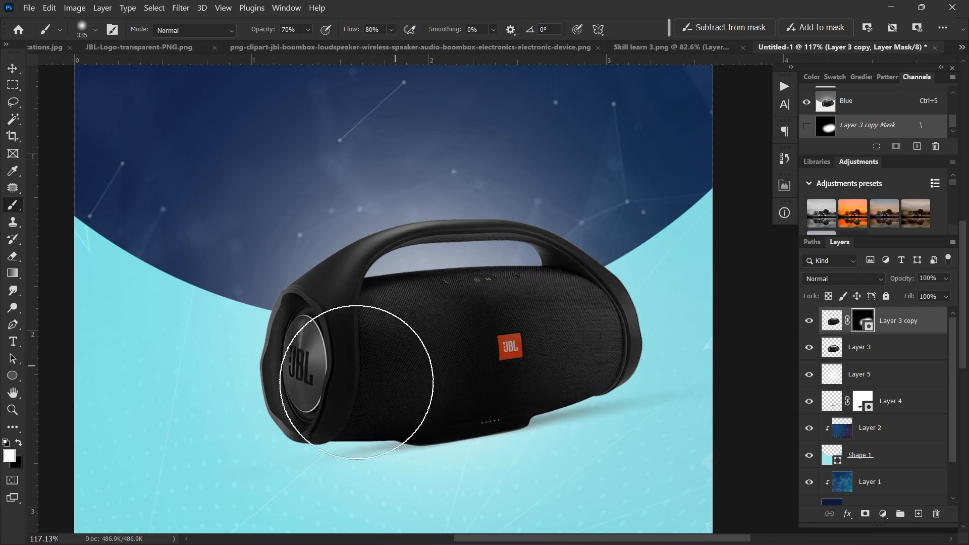
Step: Toggle the darkened copy's visibility repeatedly to compare the shading
left_click(809, 321)
left_click(809, 321)
left_click(809, 321)
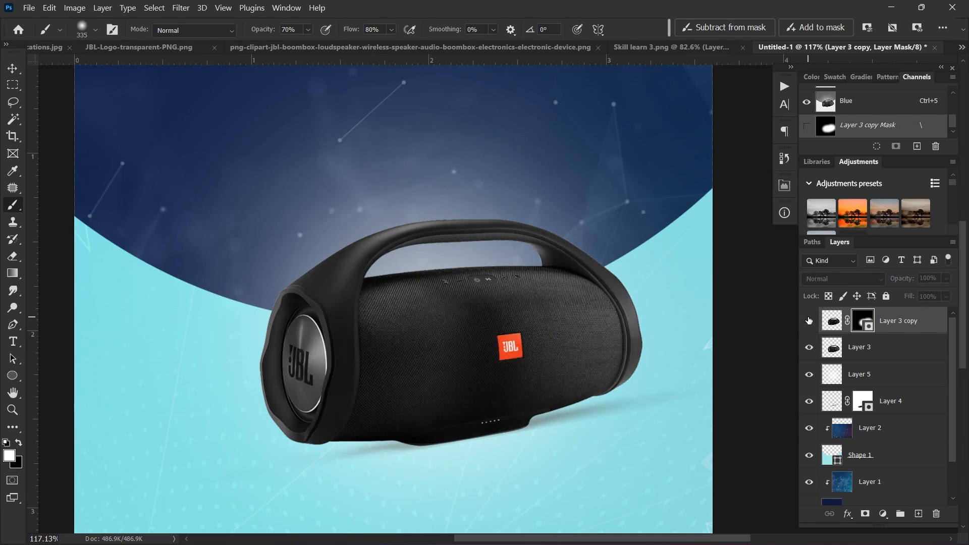
left_click(809, 321)
left_click(809, 321)
left_click(809, 321)
left_click(809, 321)
left_click(809, 321)
scroll(616, 334, "down", 2)
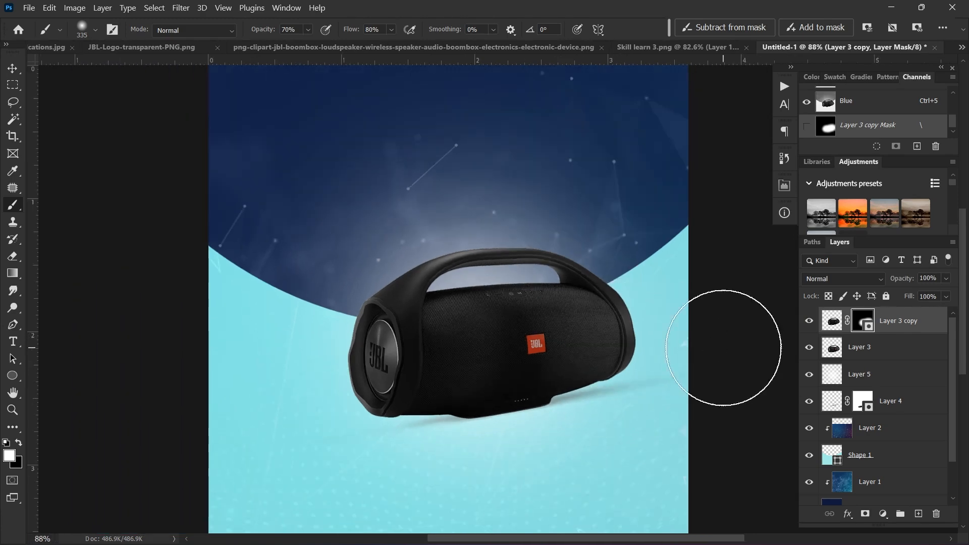
scroll(520, 303, "up", 2)
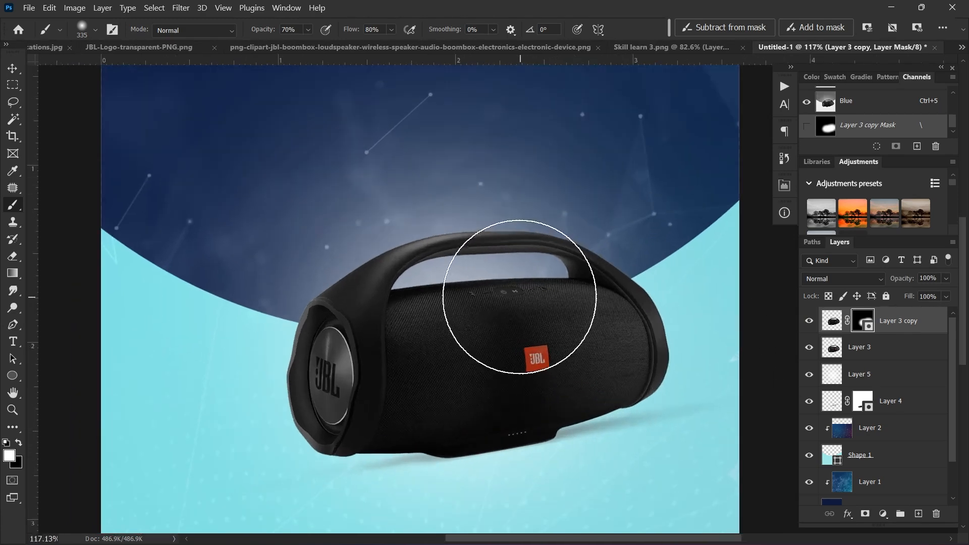
scroll(520, 297, "up", 2)
Step: Duplicate the speaker layer again and lift its midtones with Curves, input 113 to output 164
left_click(869, 354)
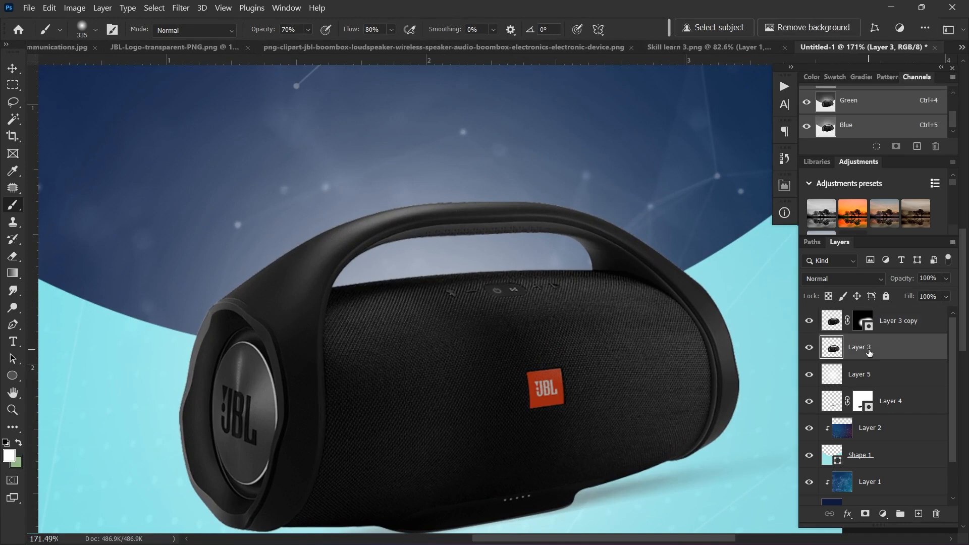
key("ctrl+j")
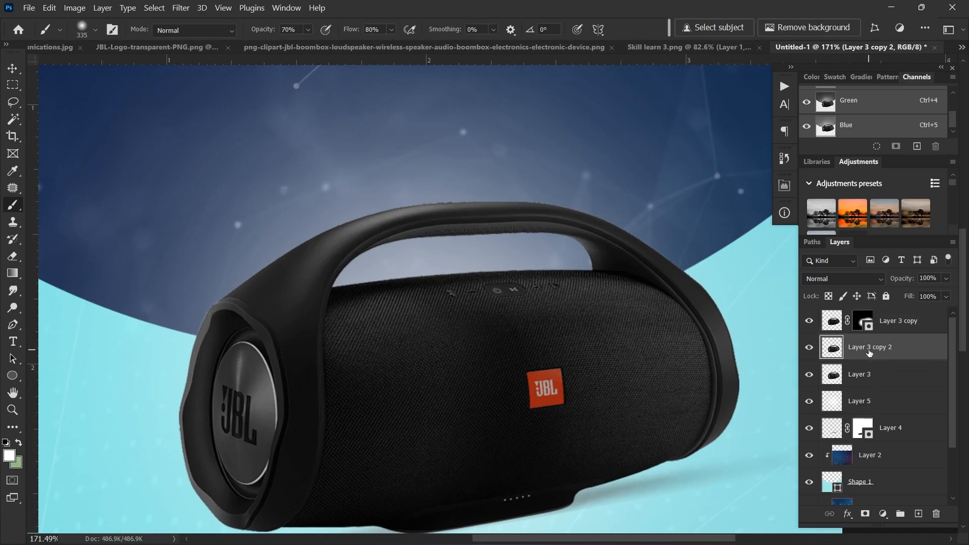
key("ctrl+m")
left_click(924, 41)
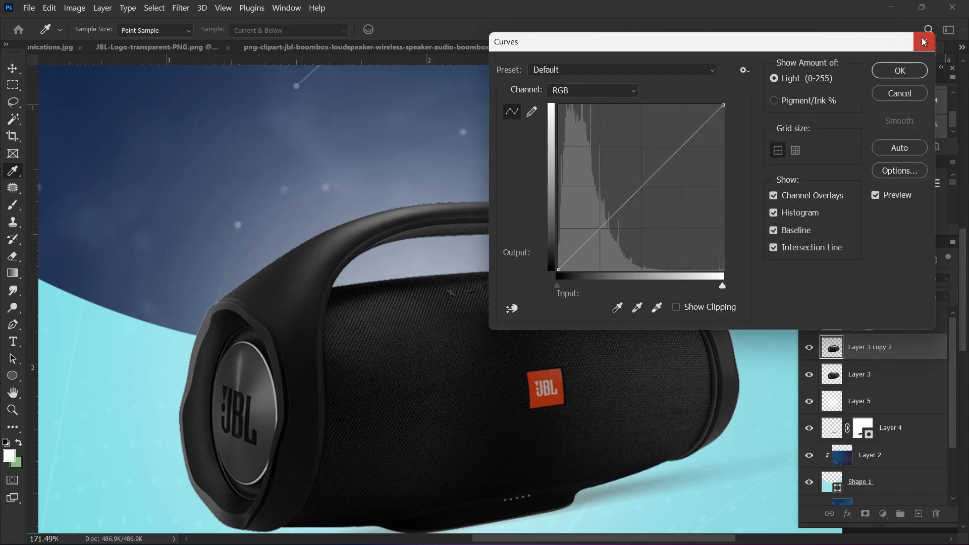
key("ctrl+m")
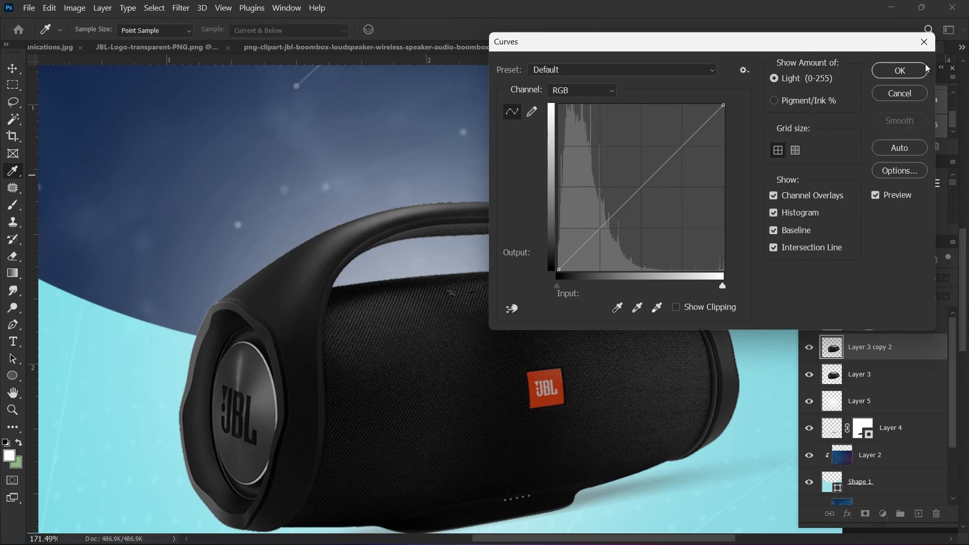
left_click_drag(717, 49, 771, 40)
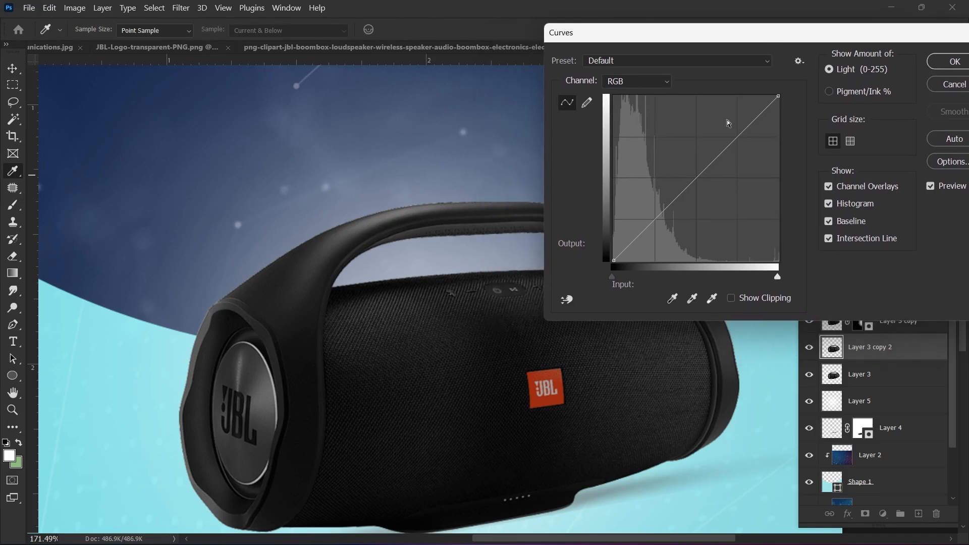
left_click(567, 300)
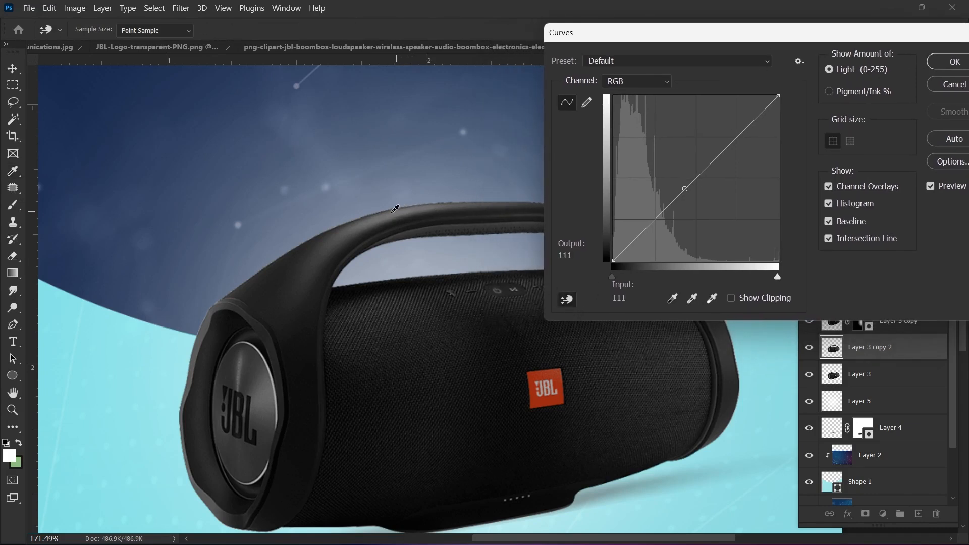
left_click_drag(395, 208, 403, 178)
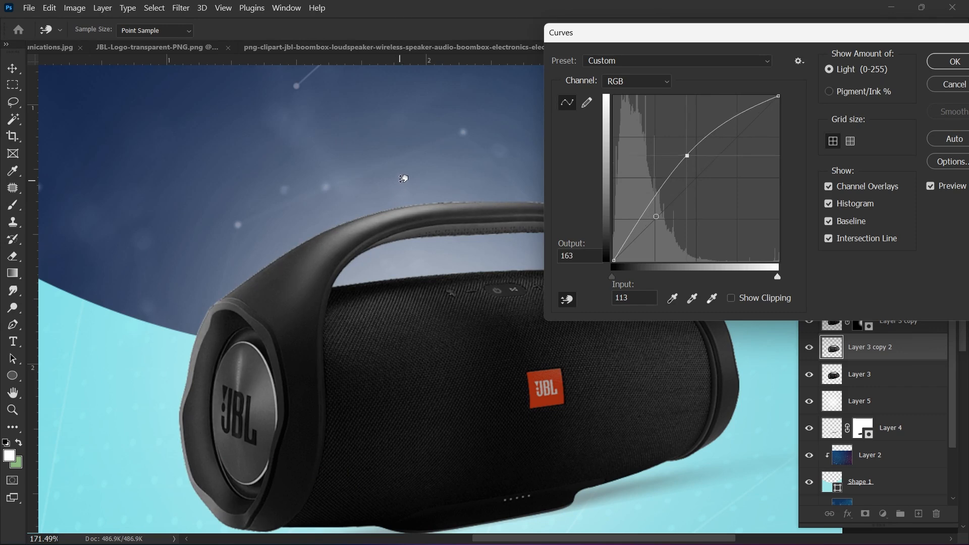
left_click(933, 64)
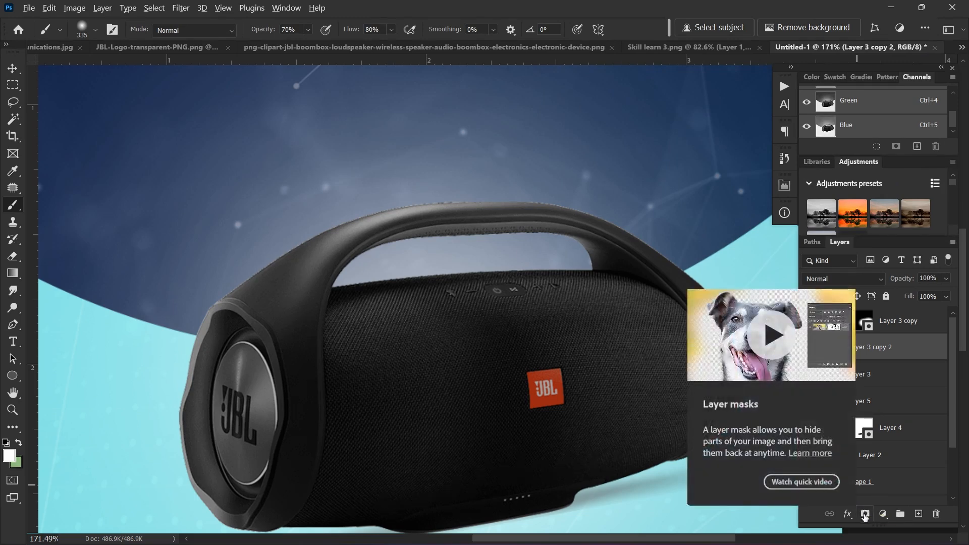
Step: Add a black mask to Layer 3 copy 2 and paint white along the handle with a 75 px brush
left_click(866, 513, "alt")
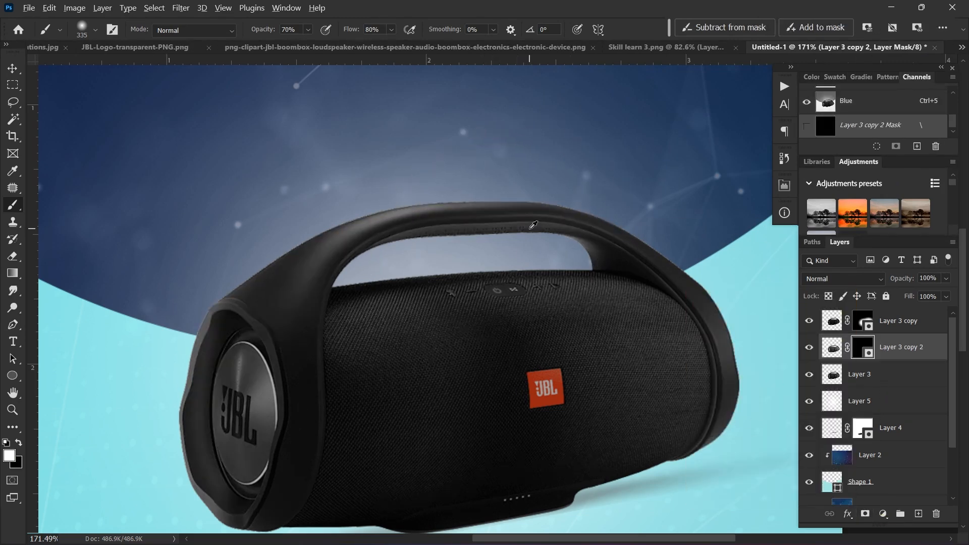
mouse_move(529, 229)
left_mouse_down()
mouse_move(452, 235)
mouse_move(447, 212)
left_mouse_up()
left_click_drag(491, 185, 421, 185)
left_click_drag(553, 182, 343, 219)
mouse_move(453, 193)
left_mouse_down()
mouse_move(302, 225)
mouse_move(207, 297)
mouse_move(396, 210)
mouse_move(555, 193)
mouse_move(664, 227)
mouse_move(454, 169)
mouse_move(298, 210)
mouse_move(243, 264)
mouse_move(301, 241)
mouse_move(296, 223)
mouse_move(510, 180)
mouse_move(613, 197)
left_mouse_up()
Step: Shrink the brush and raise its opacity to 80% for finer mask painting
scroll(486, 281, "up", 2)
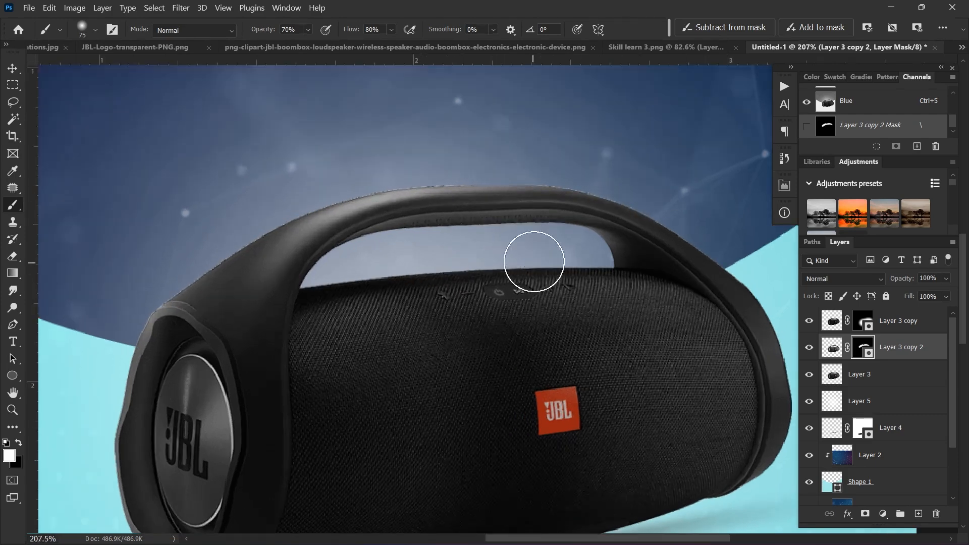
left_click_drag(535, 261, 509, 262)
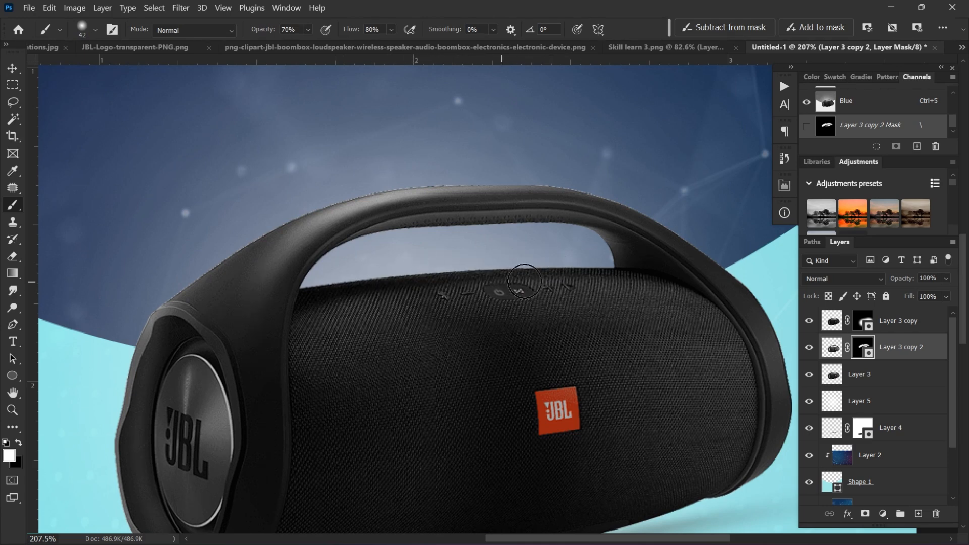
key("8")
scroll(303, 311, "down", 1)
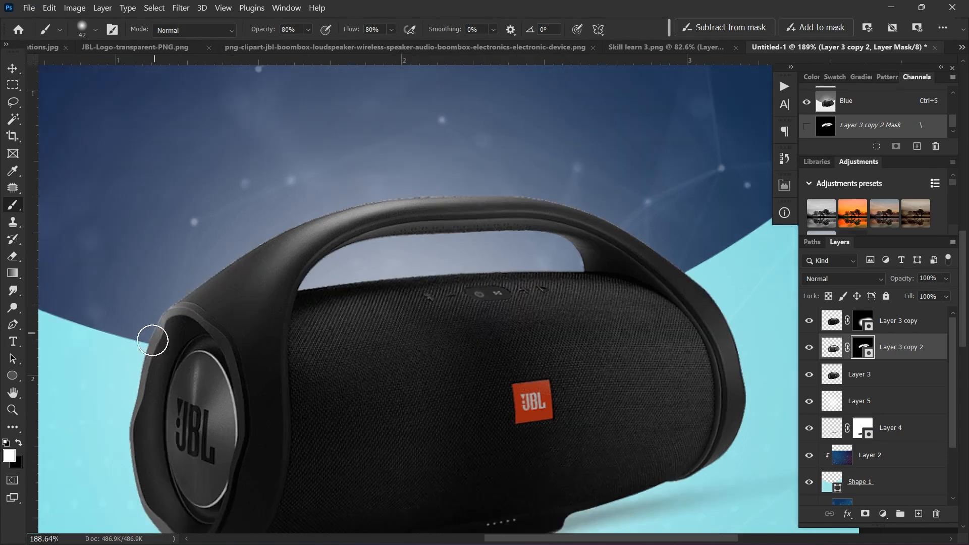
scroll(515, 279, "down", 2)
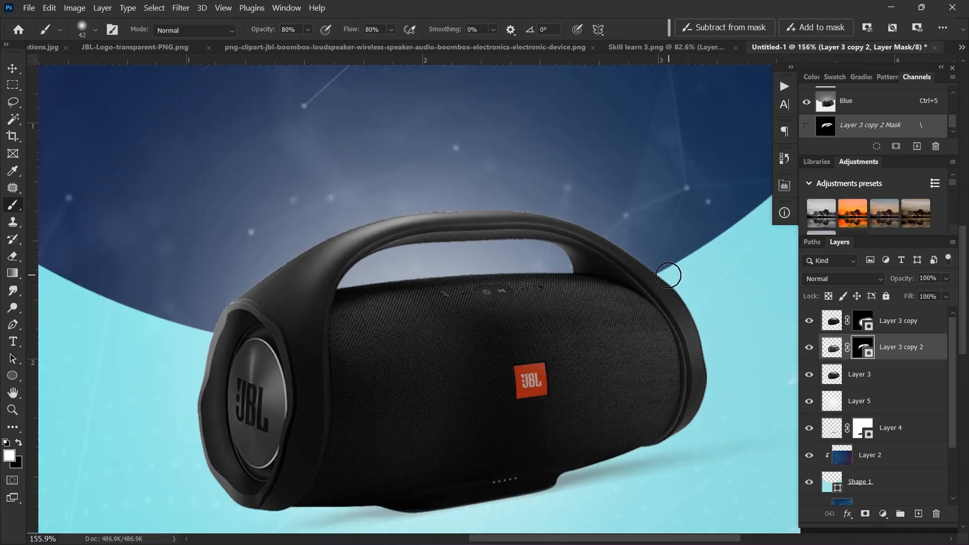
scroll(659, 272, "down", 3)
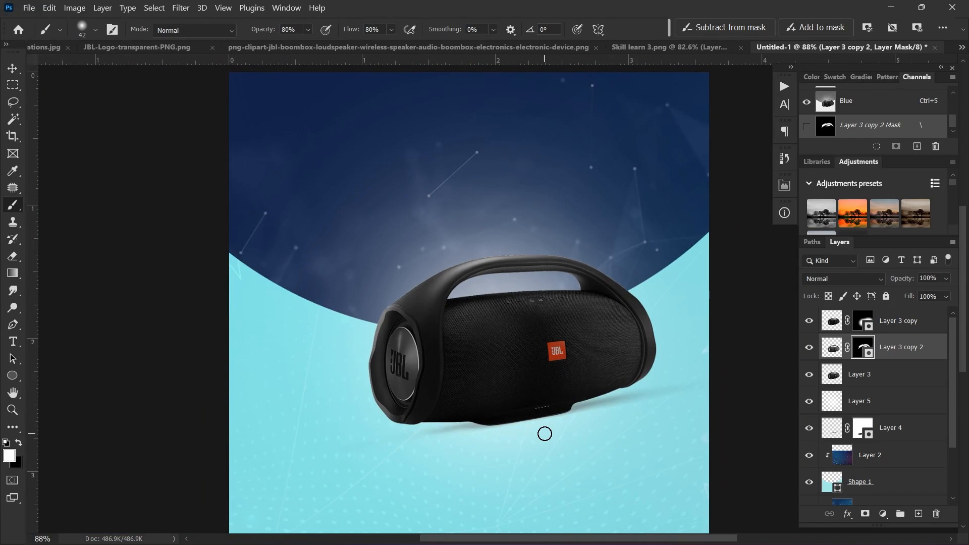
scroll(419, 459, "up", 3)
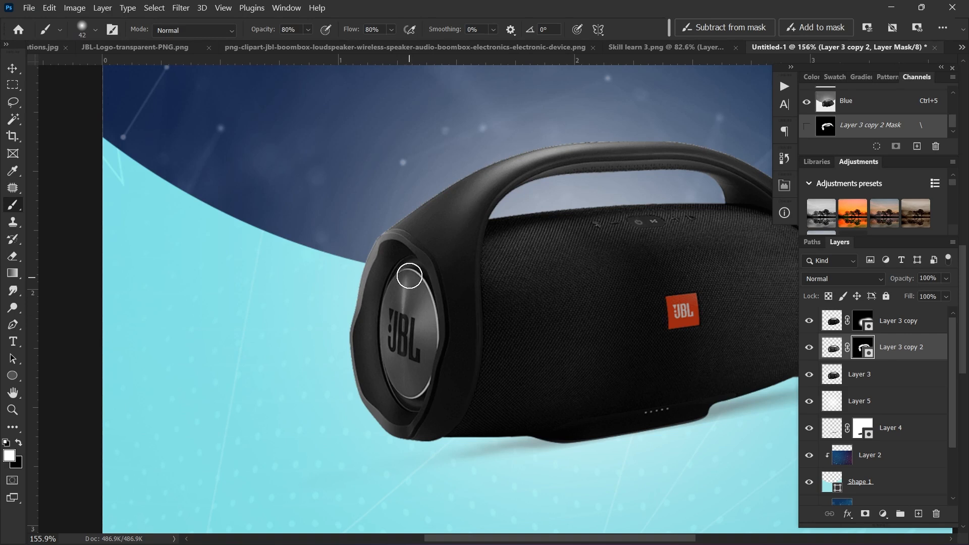
left_click(810, 349)
left_click(809, 349)
left_click(810, 349)
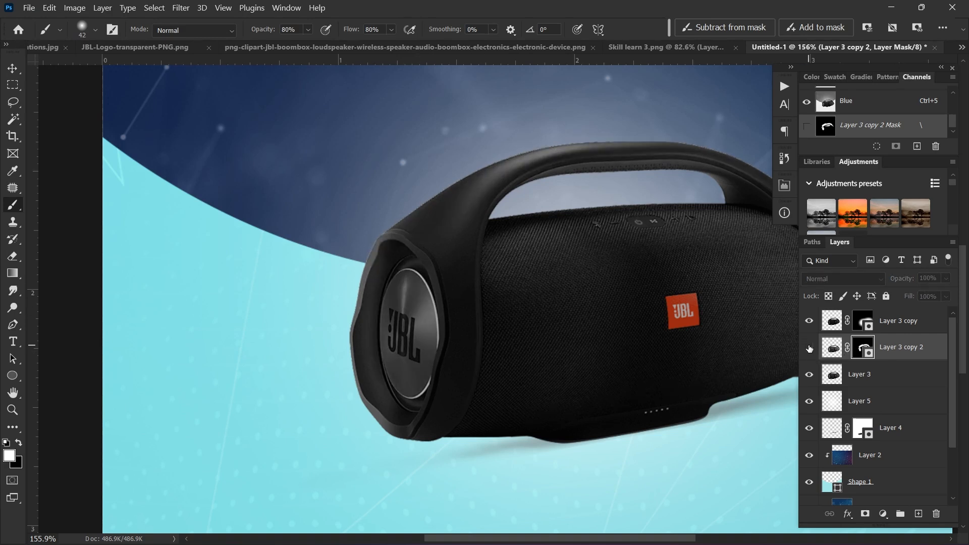
left_click(809, 349)
scroll(262, 298, "down", 2)
scroll(495, 319, "down", 2)
scroll(495, 318, "down", 2)
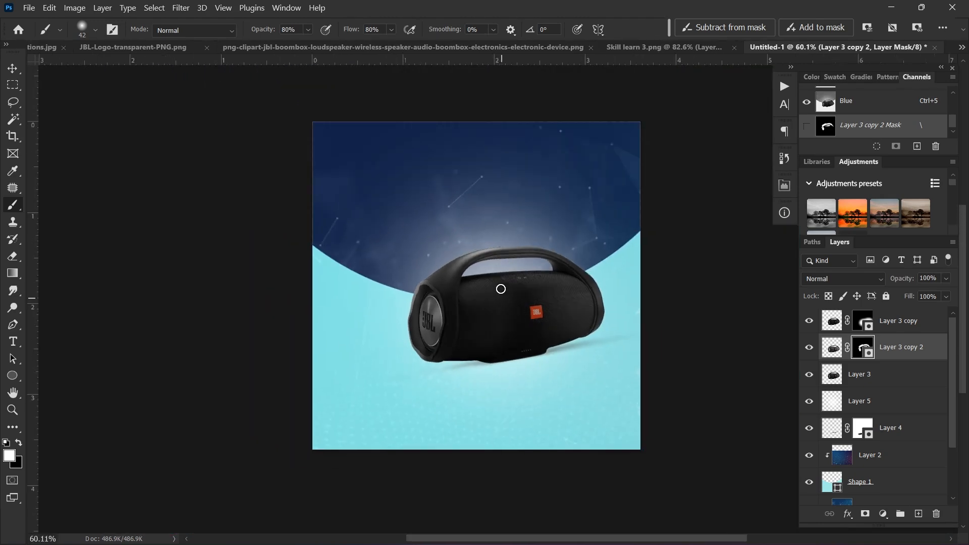
scroll(533, 334, "up", 1)
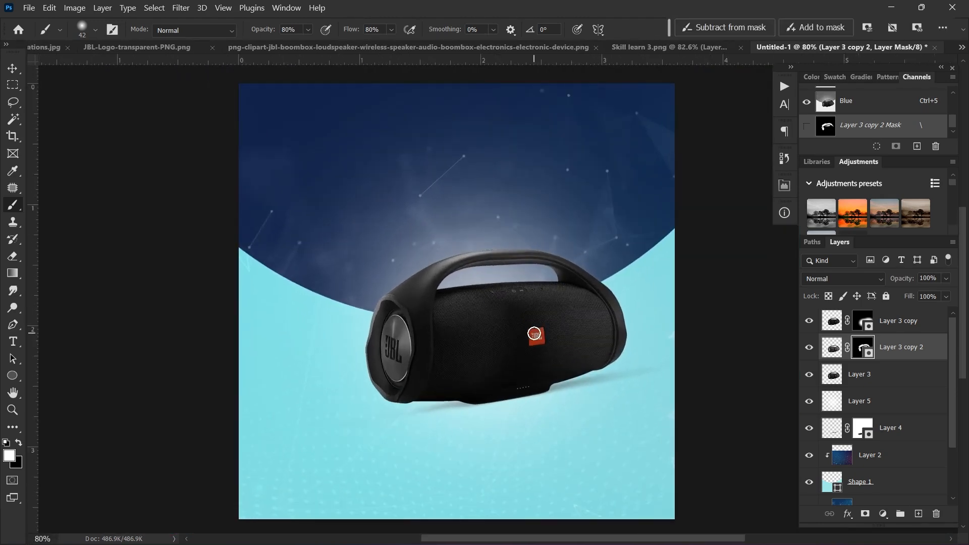
mouse_move(837, 541)
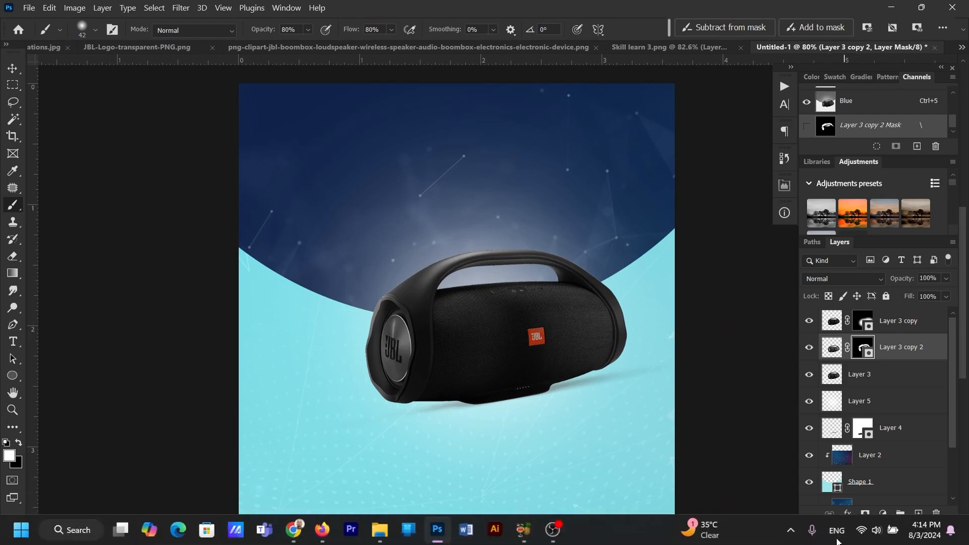
scroll(480, 287, "up", 2)
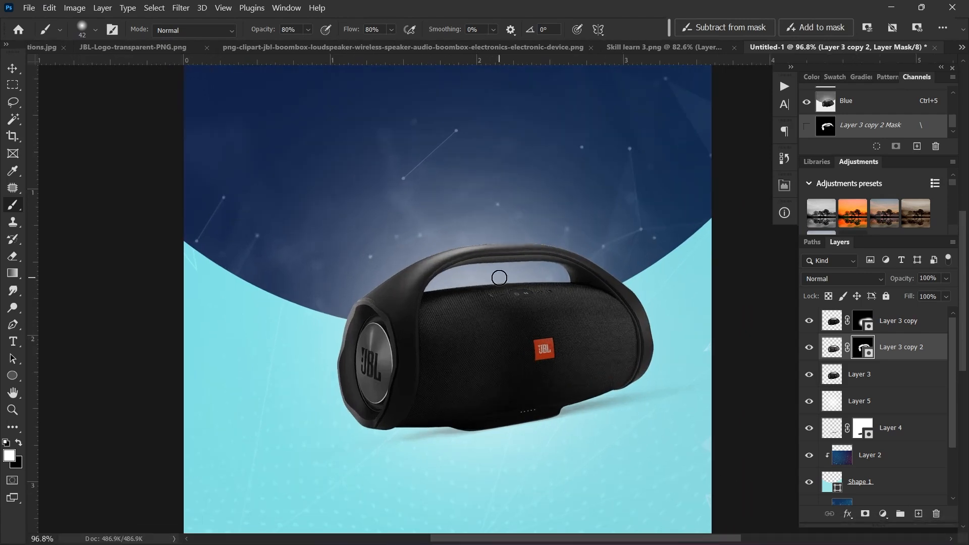
scroll(505, 310, "down", 1)
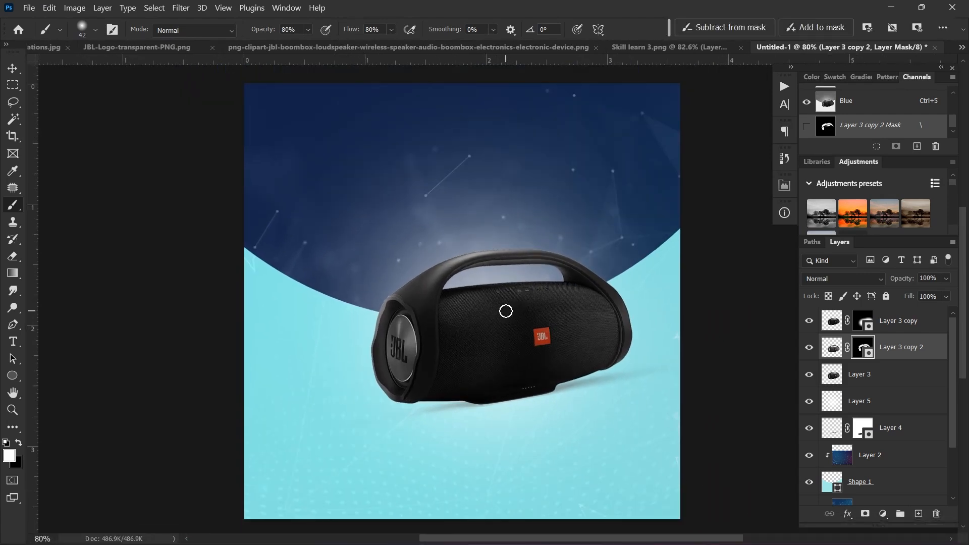
left_click_drag(460, 327, 462, 298)
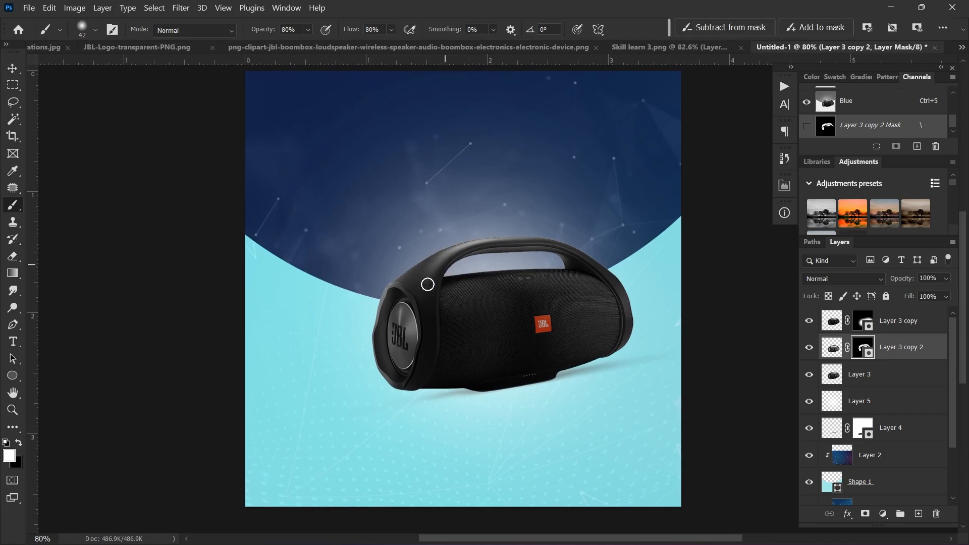
scroll(453, 305, "up", 1)
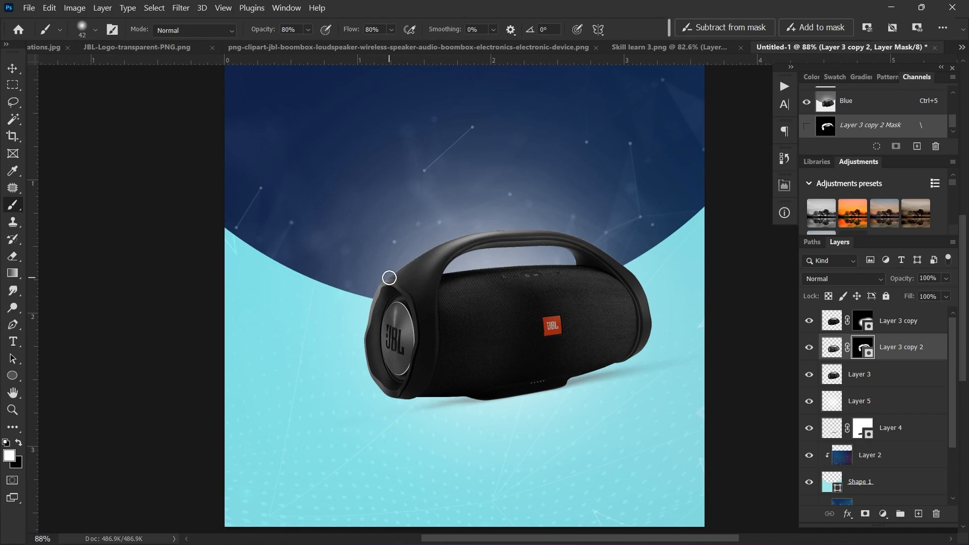
left_click_drag(470, 228, 434, 237)
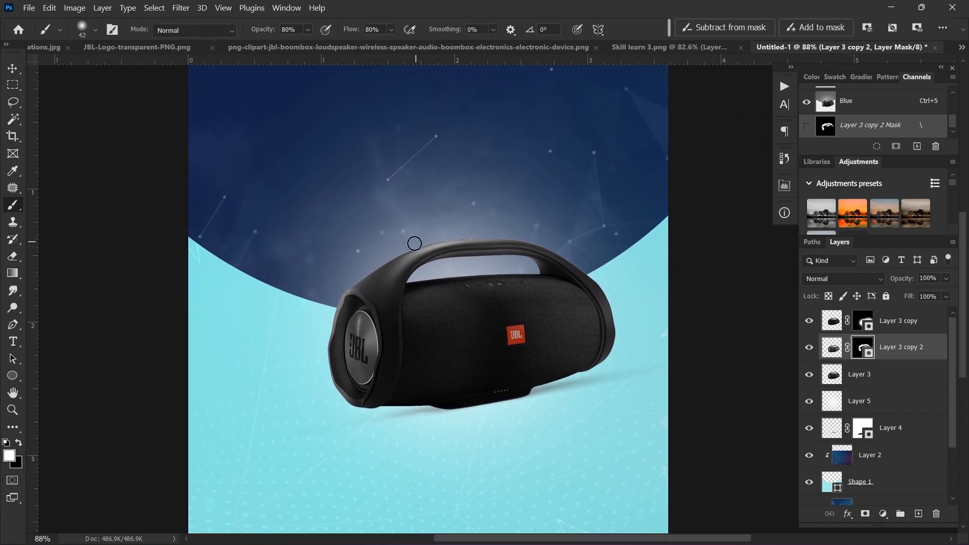
Step: Add a new empty layer above Layer 5
left_click(870, 380)
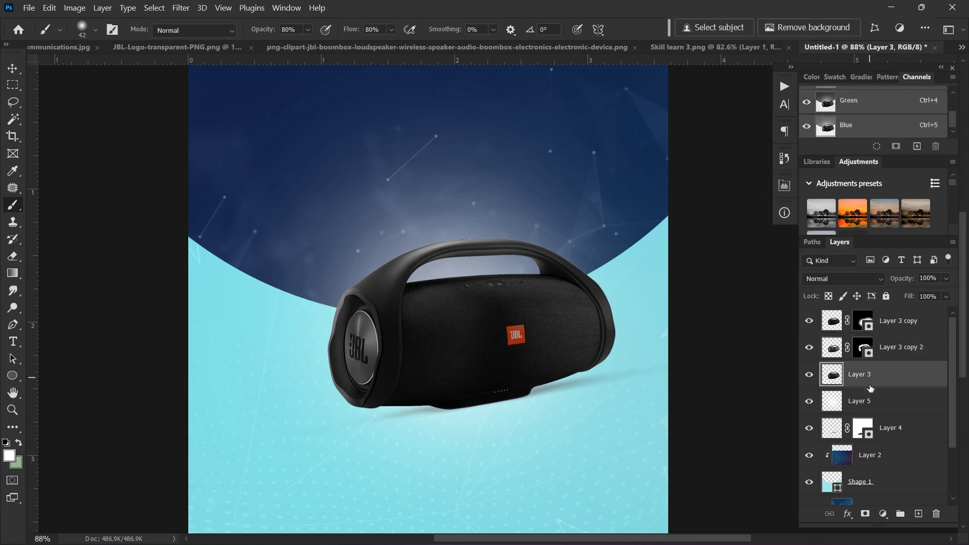
left_click(871, 392)
left_click(877, 378)
left_click(884, 406)
left_click(919, 514)
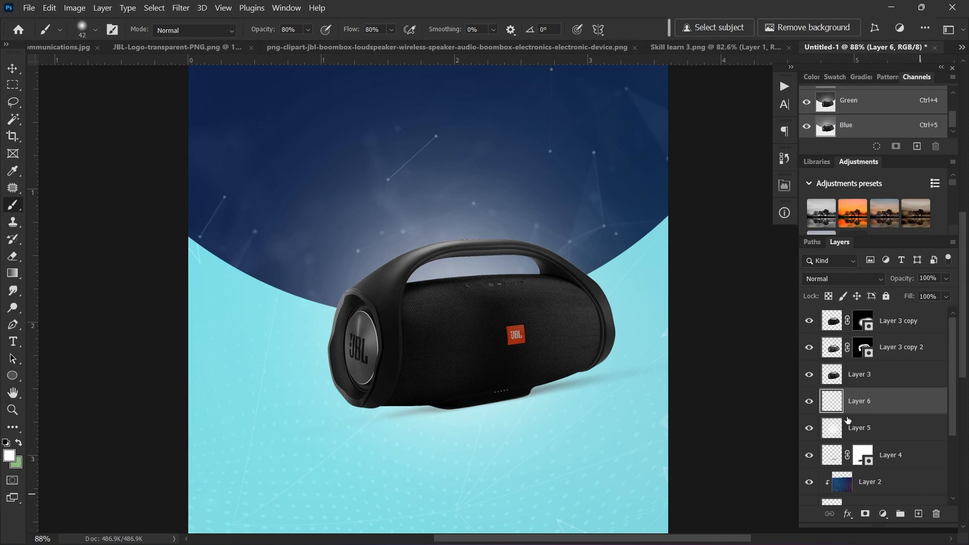
Step: Type the headline 'BOOM' above the speaker and commit the text
key("t")
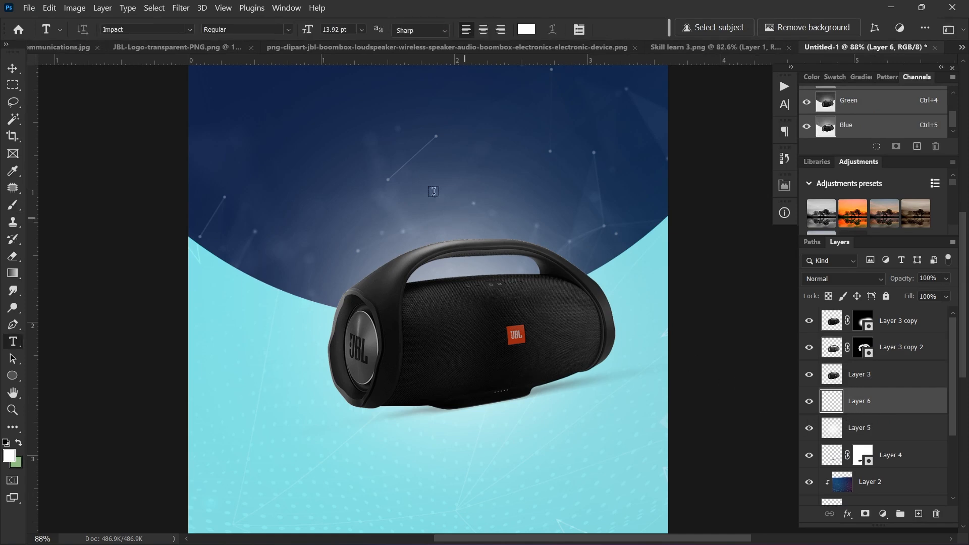
left_click(362, 148)
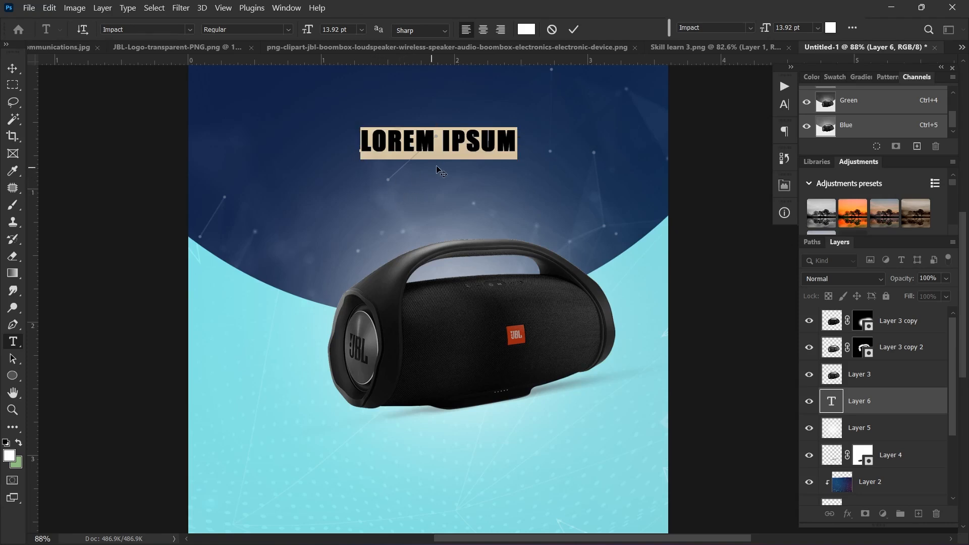
left_click(438, 145, "shift")
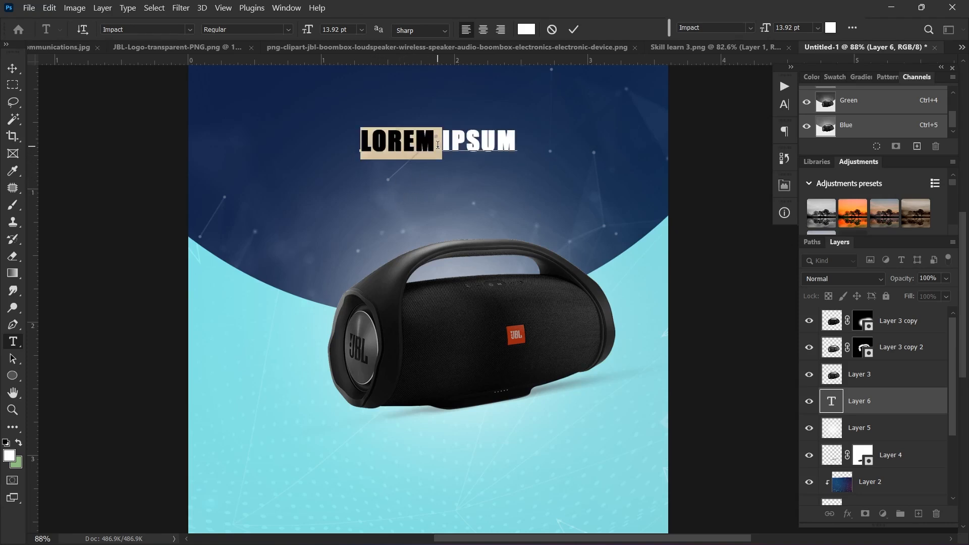
key("ctrl+a")
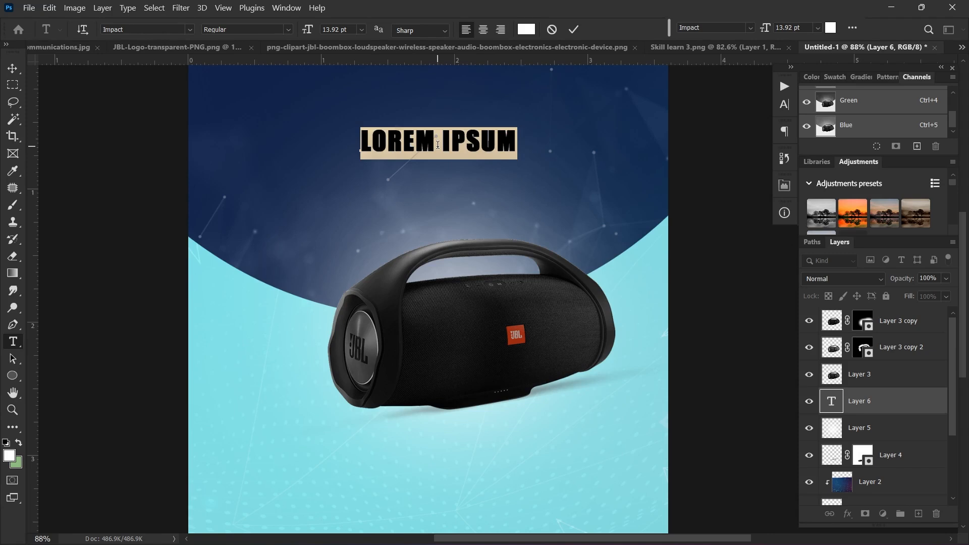
type("B")
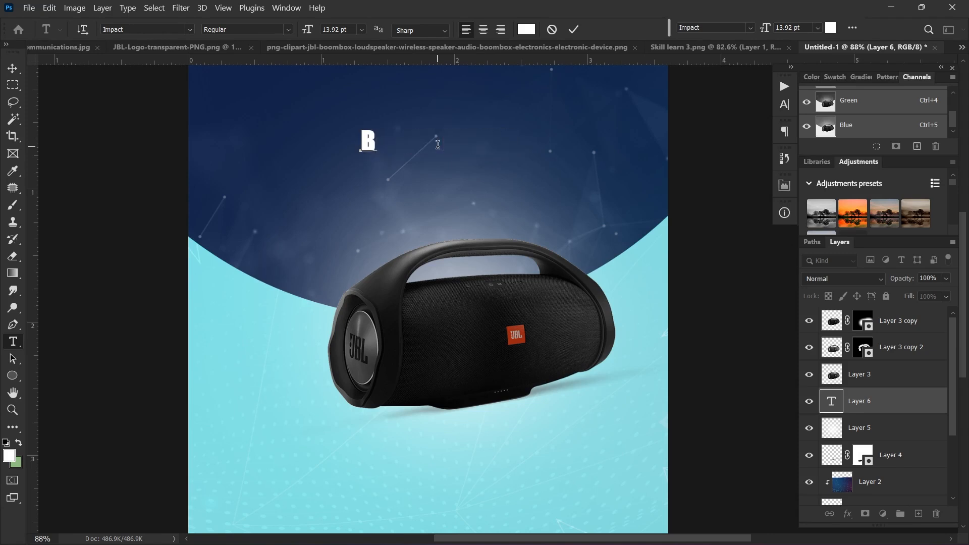
type("OOM")
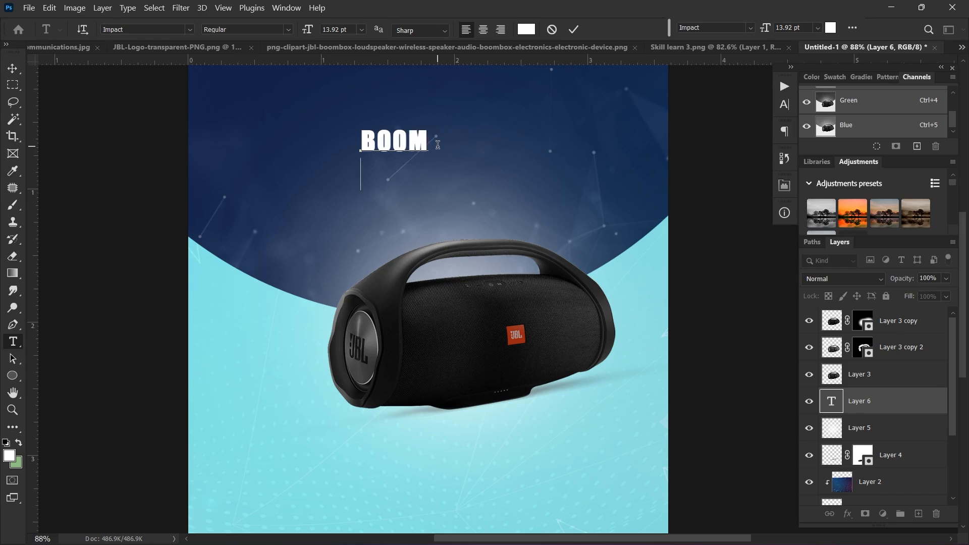
type("BI")
type("OX")
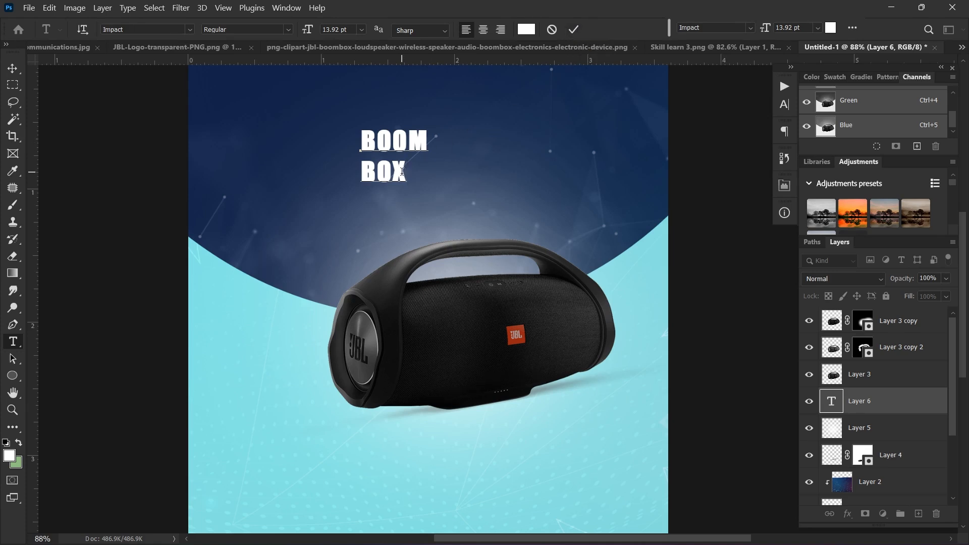
left_click_drag(404, 171, 362, 175)
key("BackSpace")
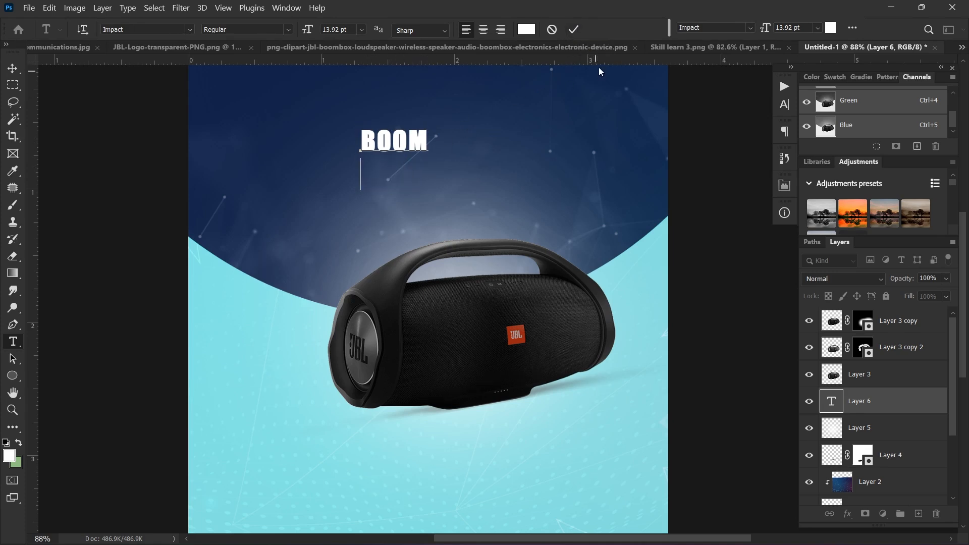
left_click(574, 29)
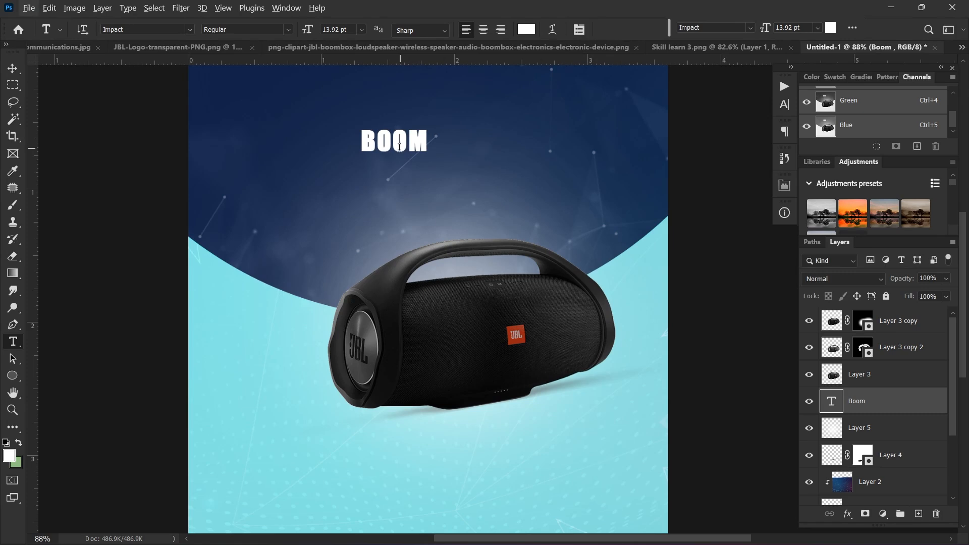
Step: Alt-drag a copy of BOOM just below the original to become the BOX line
key("v")
key("alt+v")
key("Escape")
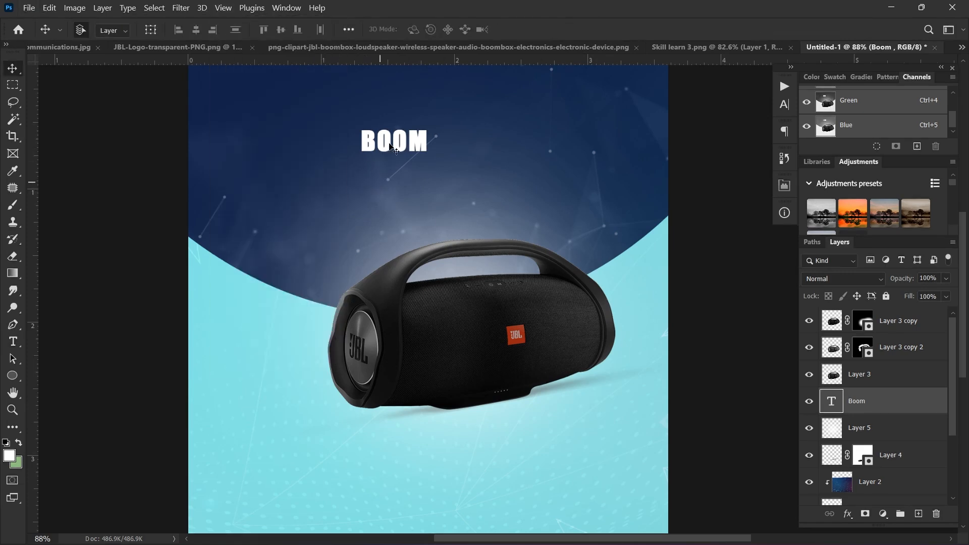
left_click_drag(395, 142, 389, 176)
double_click(390, 176)
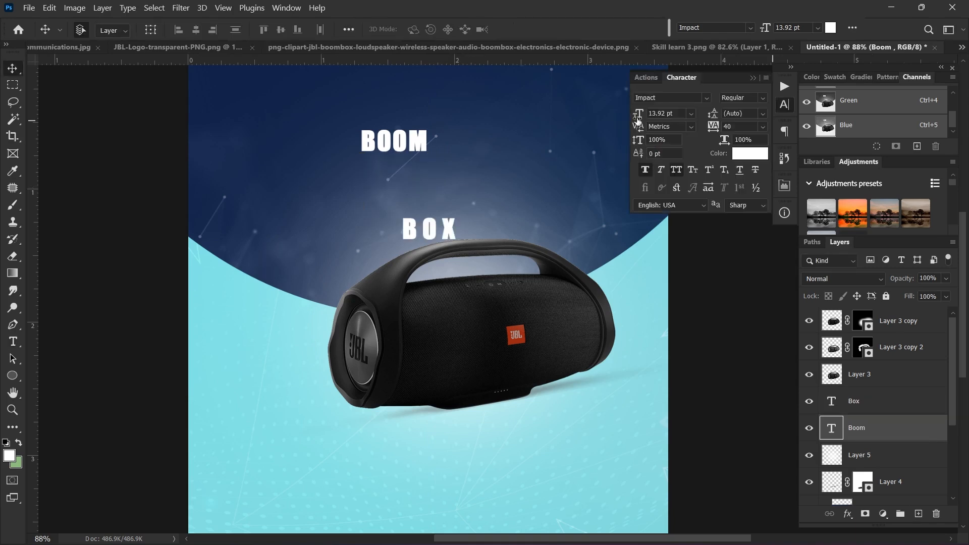
Step: Set both BOOM and BOX to 43 pt and stack BOX directly under BOOM
left_click_drag(638, 117, 659, 107)
left_click_drag(478, 147, 448, 207)
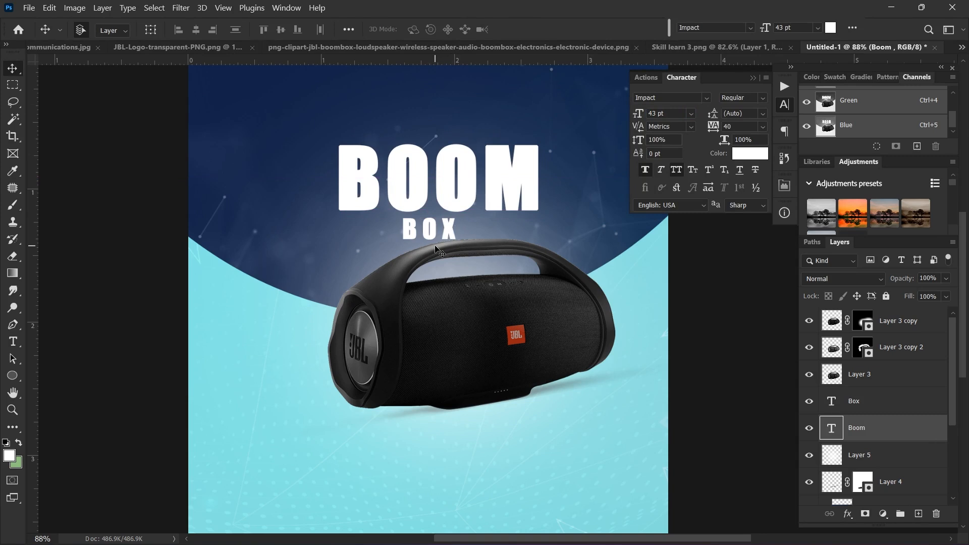
left_click(433, 236)
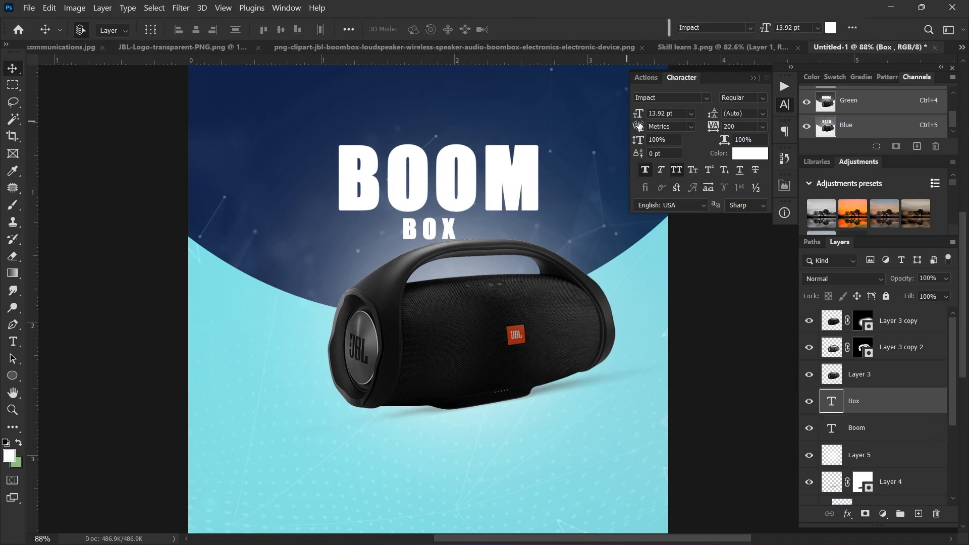
left_click(471, 189)
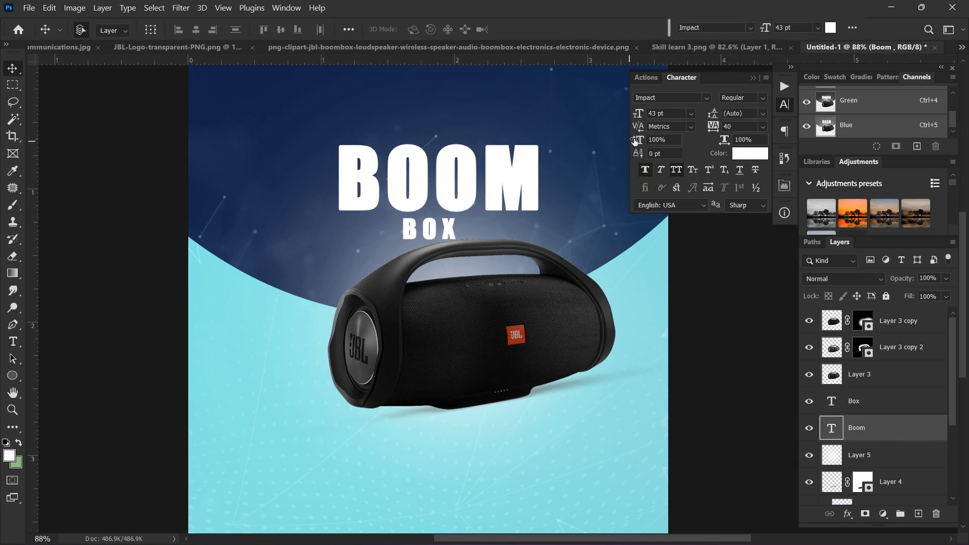
left_click(452, 233)
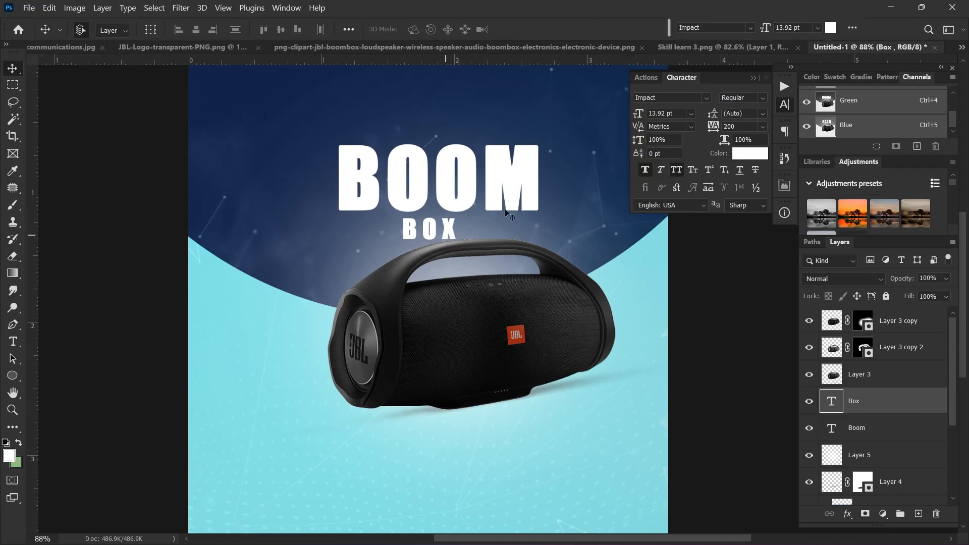
double_click(661, 113)
type("43")
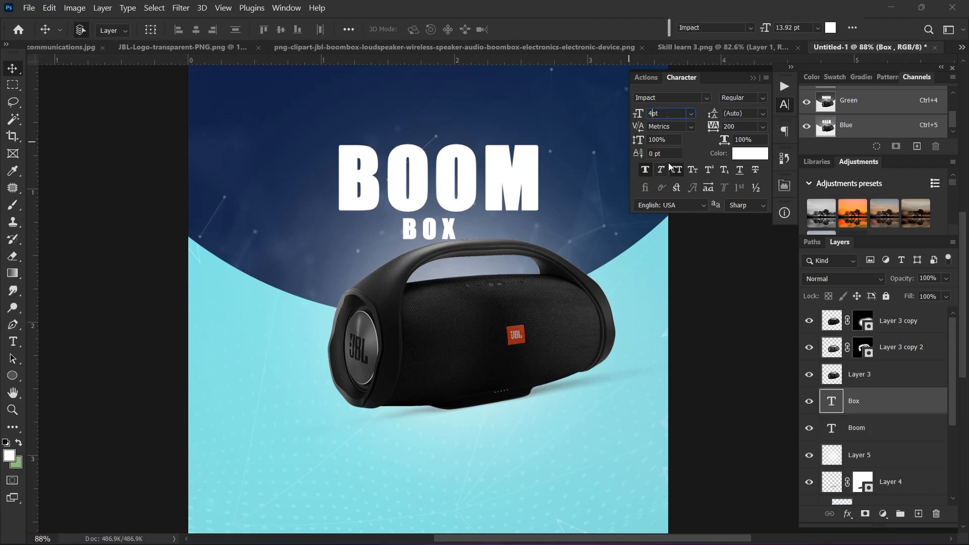
key("Return")
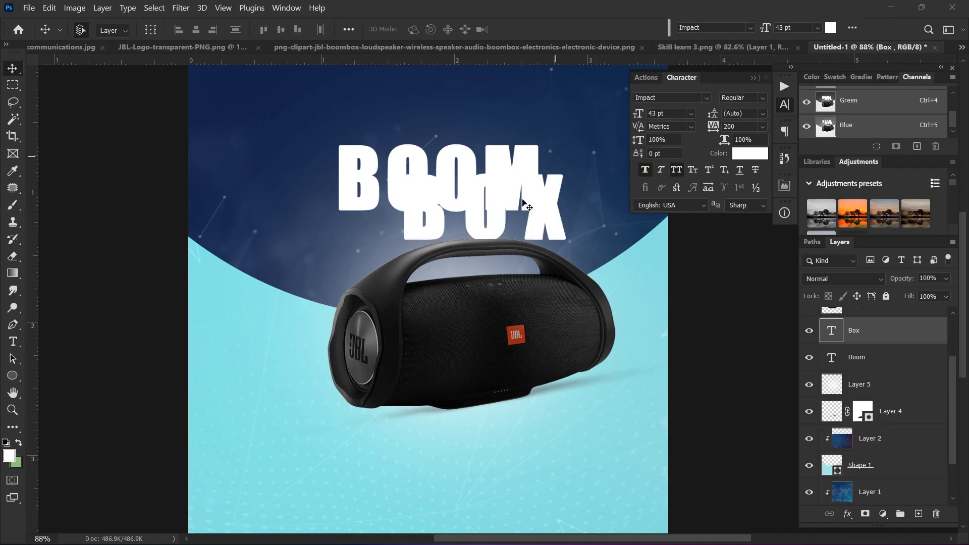
left_click_drag(433, 228, 386, 269)
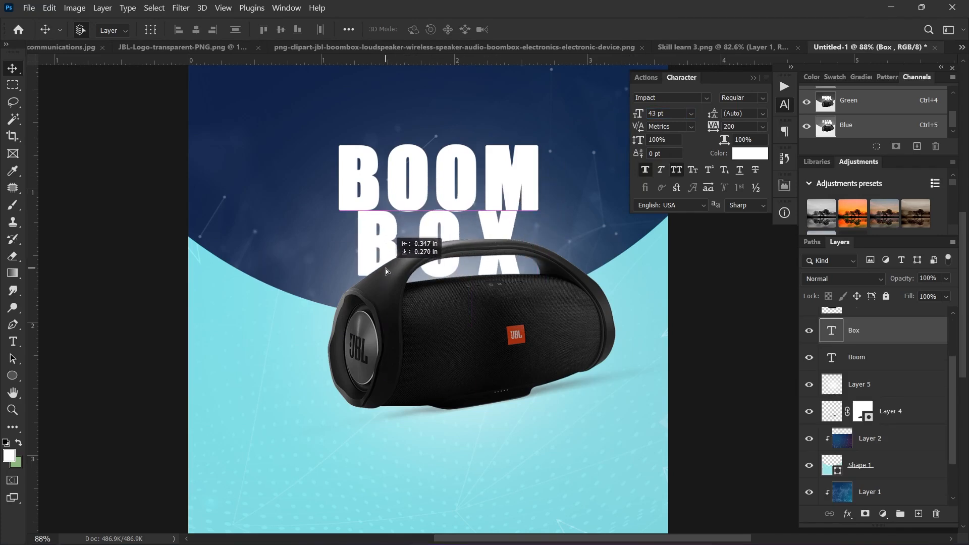
scroll(391, 232, "down", 1)
left_click_drag(414, 176, 415, 180)
left_click_drag(428, 227, 418, 225)
Step: Tighten BOOM's letter spacing to -60 tracking
key("t")
left_click(440, 167)
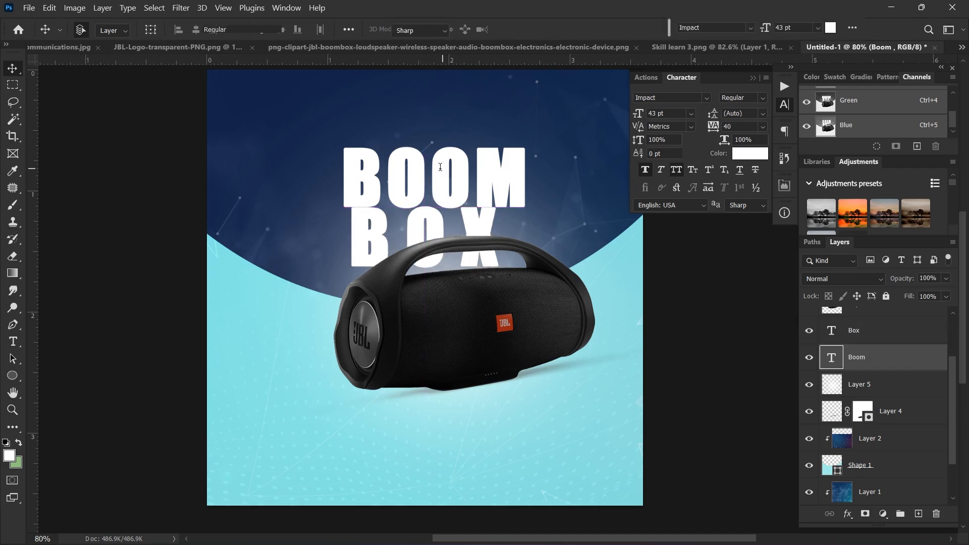
double_click(425, 171)
key("alt+Left")
key("alt+Left")
key("alt+Left")
key("alt+Left")
key("alt+Left")
key("alt+Left")
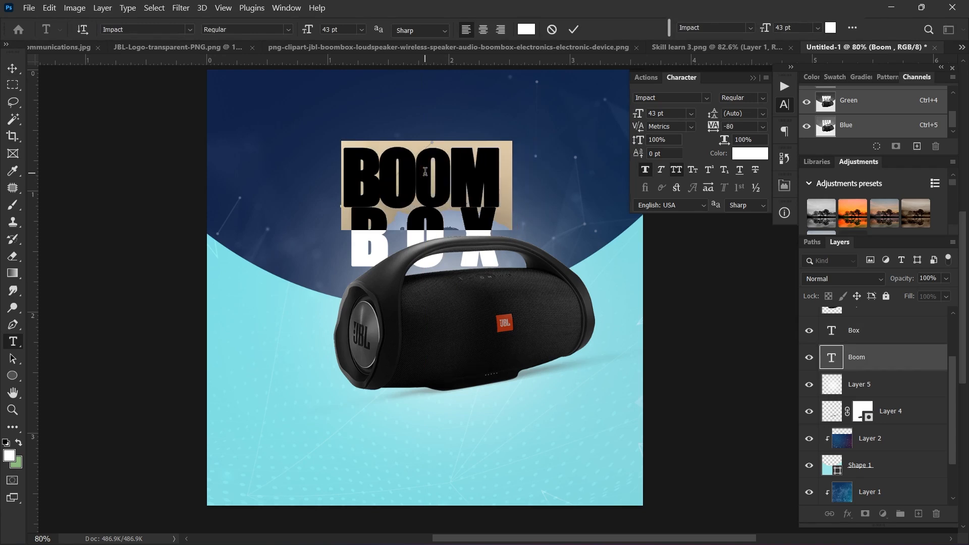
key("alt+Right")
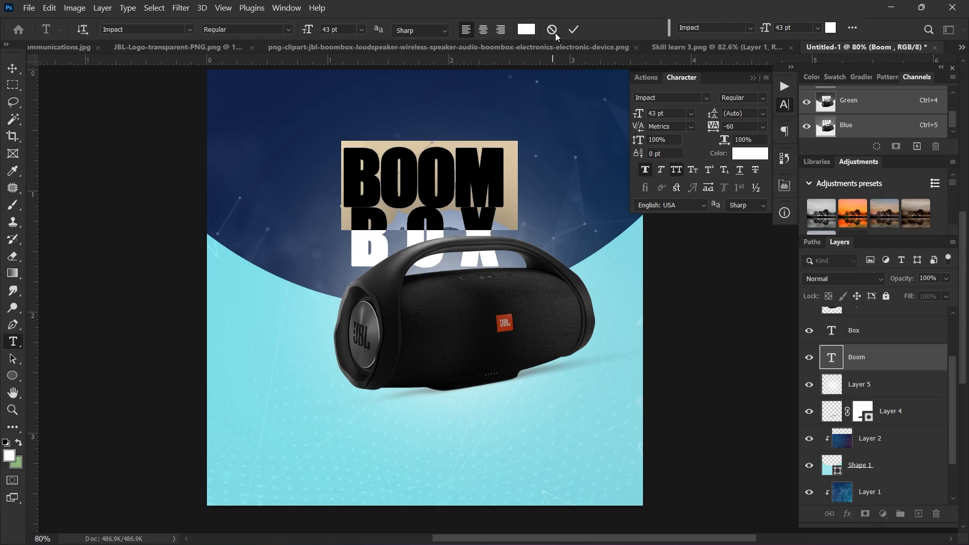
left_click(577, 28)
Step: Nudge BOX slightly down and reduce its tracking from 200 to 0
key("v")
left_click_drag(416, 233, 417, 233)
double_click(421, 230)
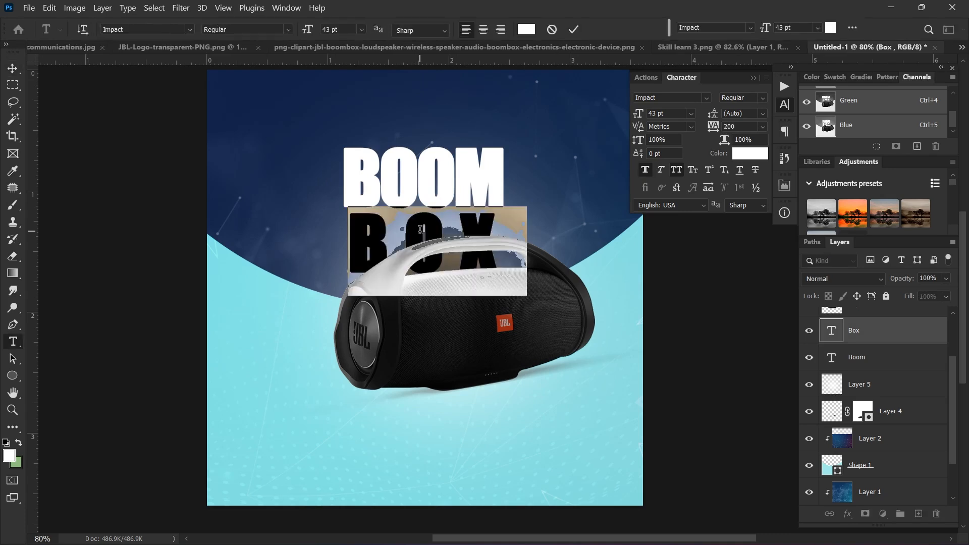
key("alt+Left")
key("alt+Left")
key("alt+Left")
key("alt+Left")
key("alt+Left")
key("alt+Left")
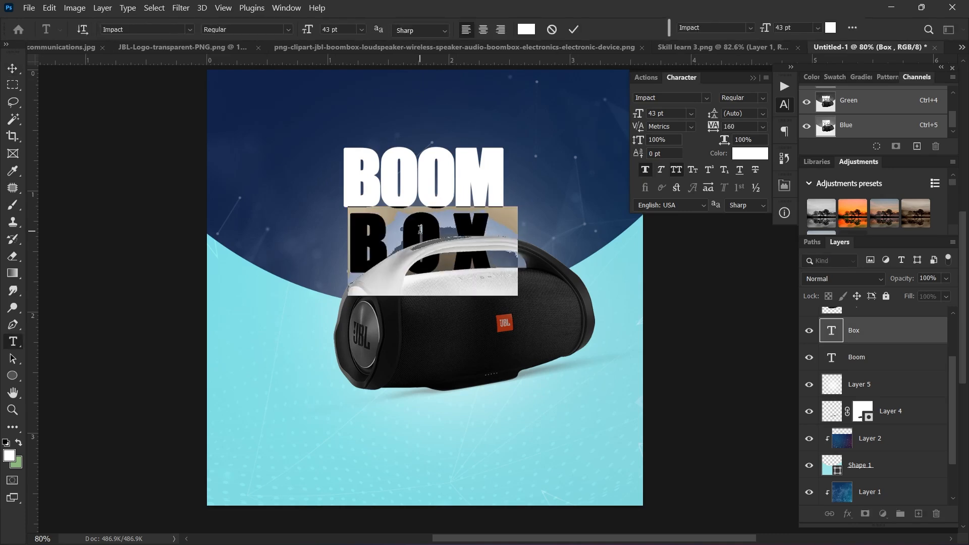
key("alt+Left")
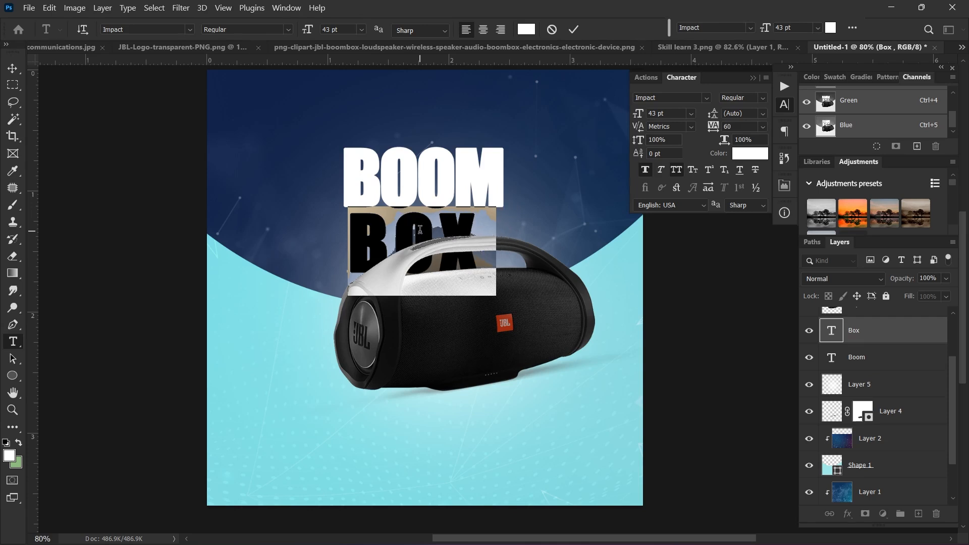
key("alt+Left")
key("alt+Left")
key("alt+Left")
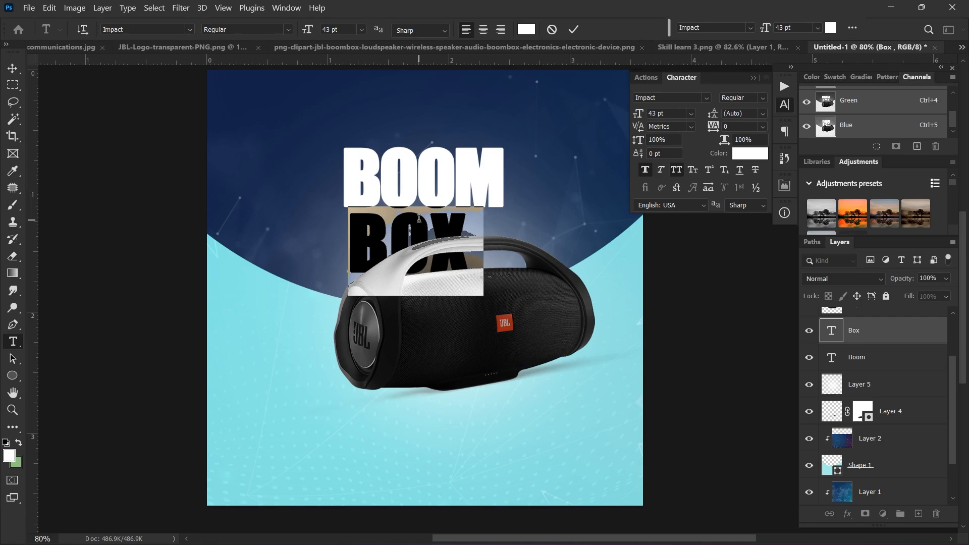
Step: Commit BOX's spacing and shift BOX about 40 px to the right
left_click(574, 30)
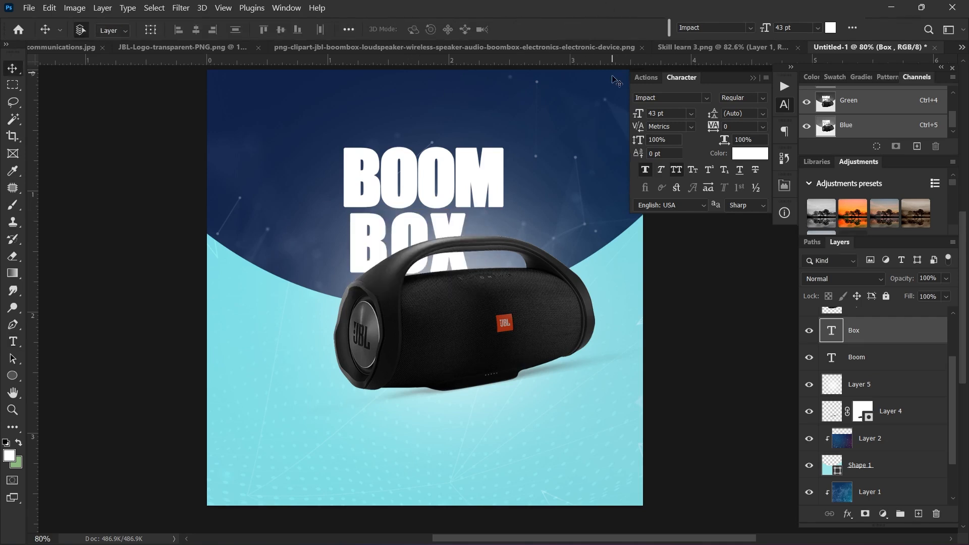
key("v")
left_click_drag(402, 230, 422, 229)
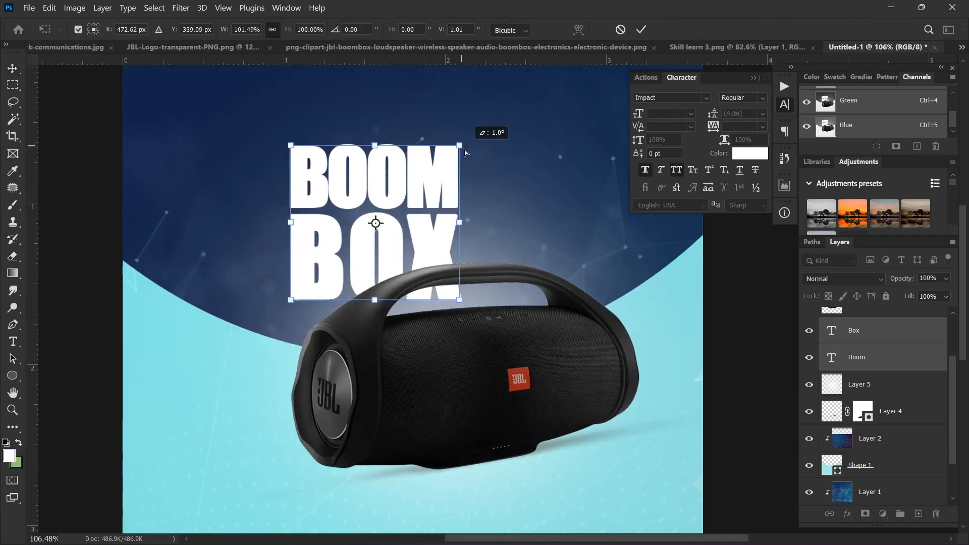
Step: Skew the BOOM BOX headline about -5° and move it just above the speaker's handle
left_click_drag(464, 151, 475, 147)
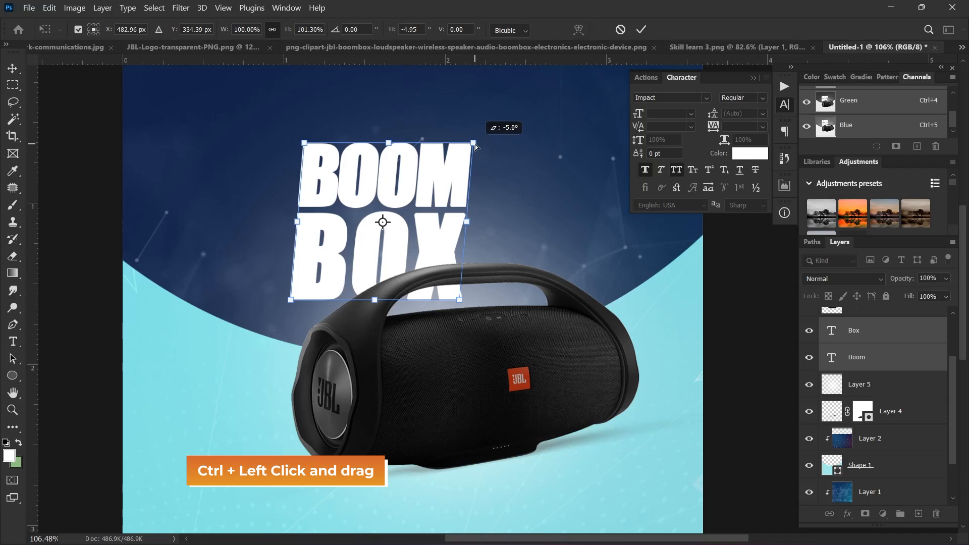
left_click_drag(475, 147, 476, 145)
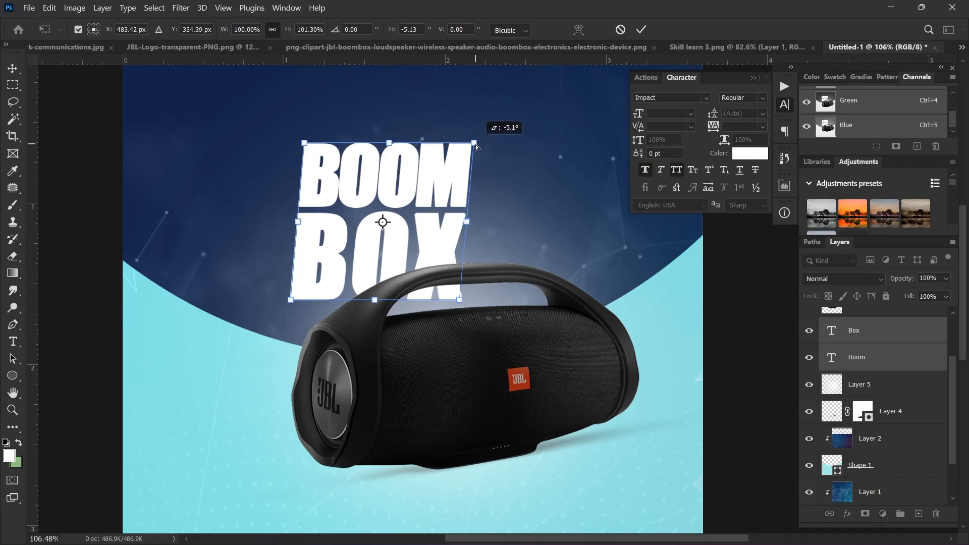
left_click(640, 30)
key("ctrl+0")
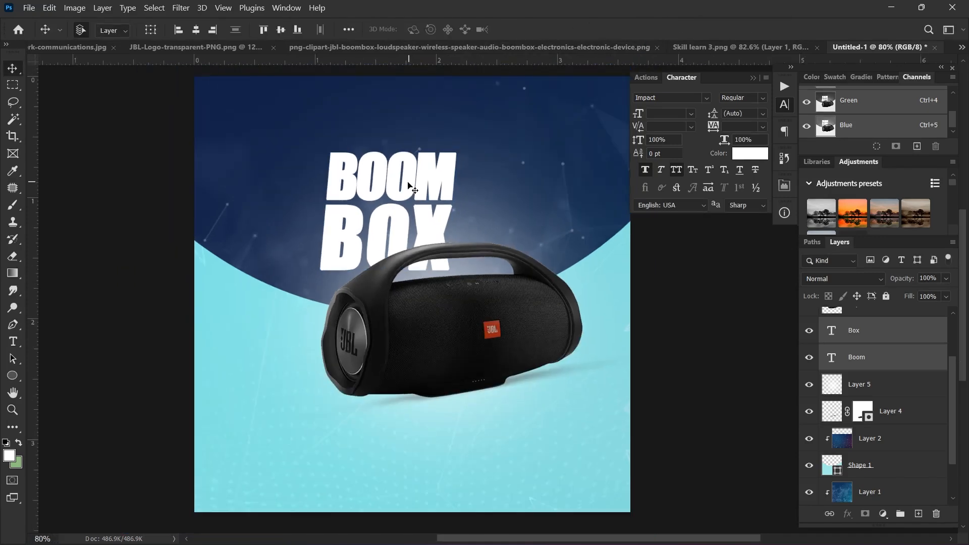
mouse_move(405, 182)
left_mouse_down()
mouse_move(416, 182)
mouse_move(415, 168)
left_mouse_up()
scroll(500, 243, "up", 2)
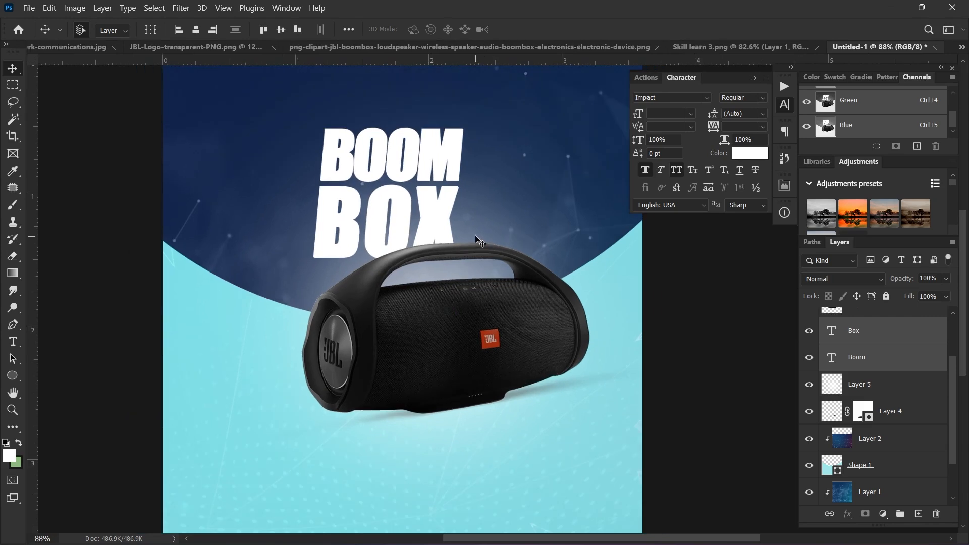
left_click(904, 359)
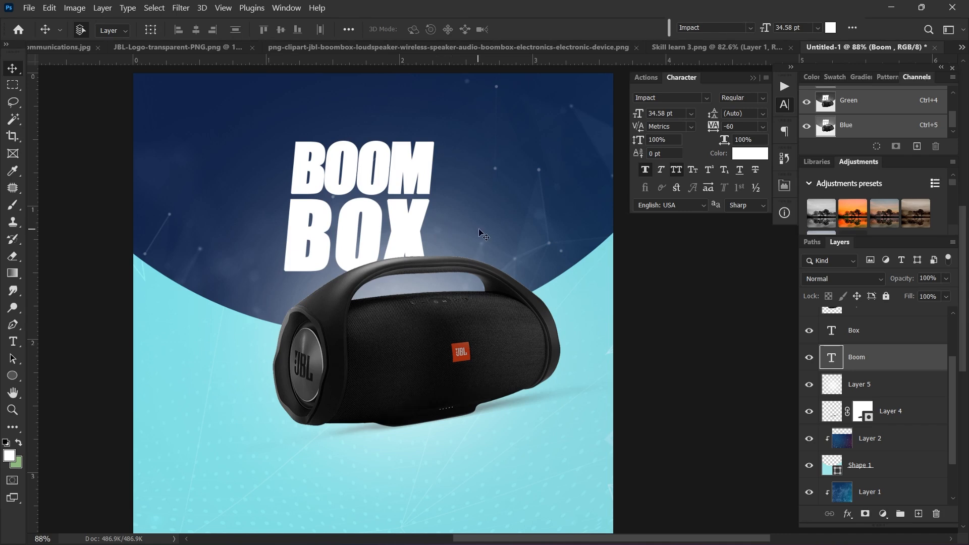
Step: Add a white '3' text layer at about 82 pt and move it beside BOOM BOX
key("t")
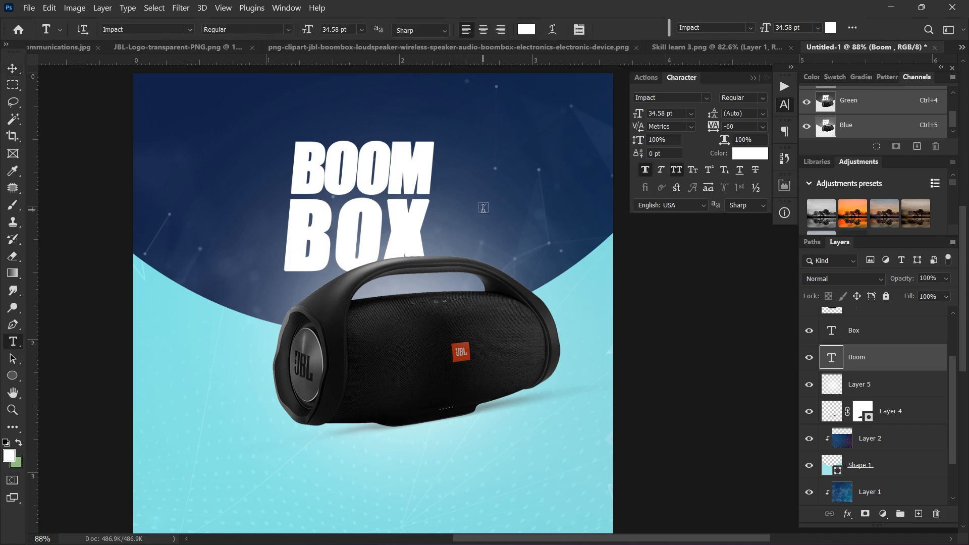
left_click(483, 176)
type("3")
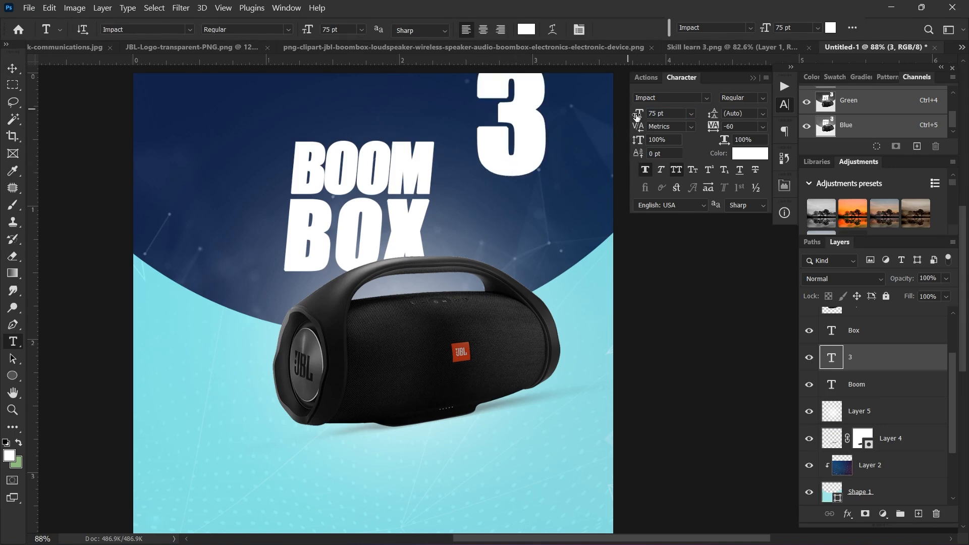
left_click_drag(637, 116, 641, 116)
key("v")
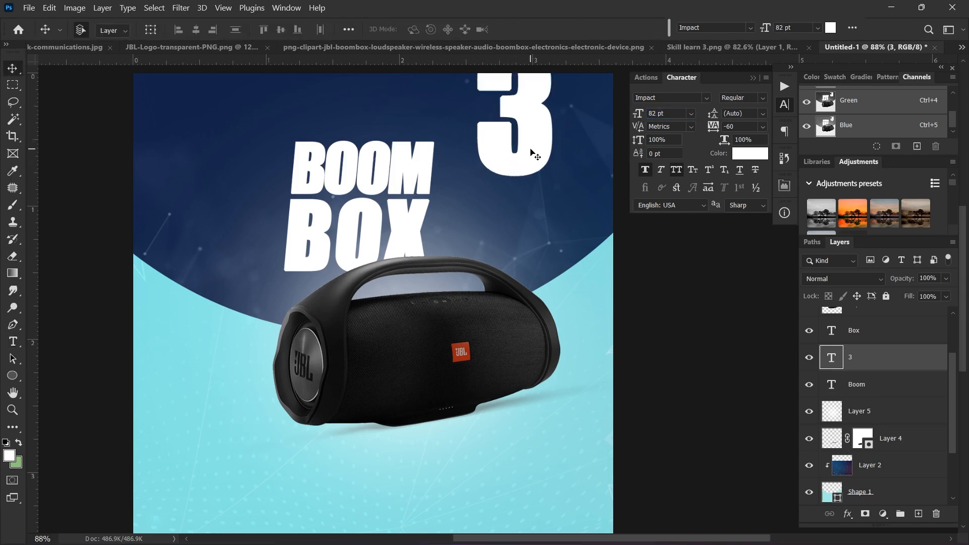
left_click_drag(531, 148, 498, 241)
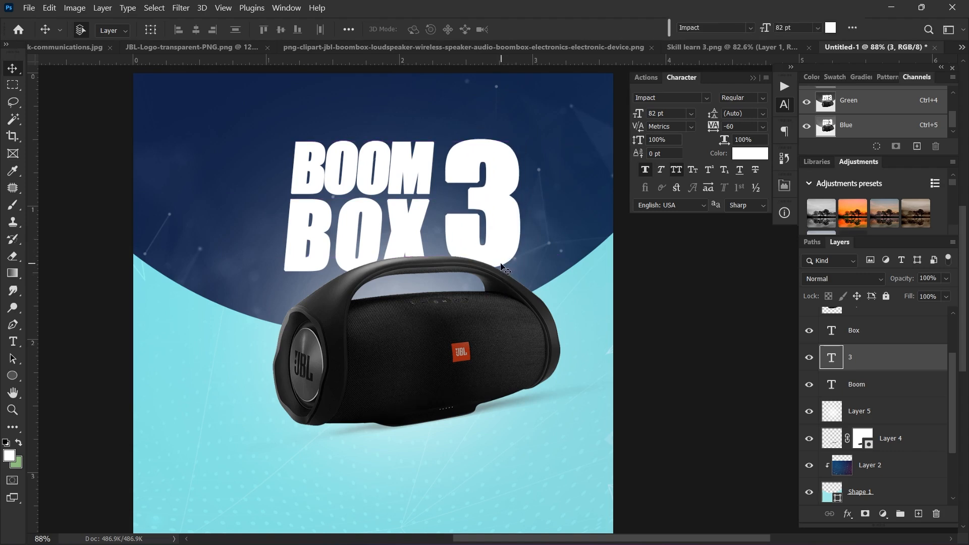
Step: Rotate the 3 about 6.5° clockwise and skew it to match the headline's slant
key("ctrl+t")
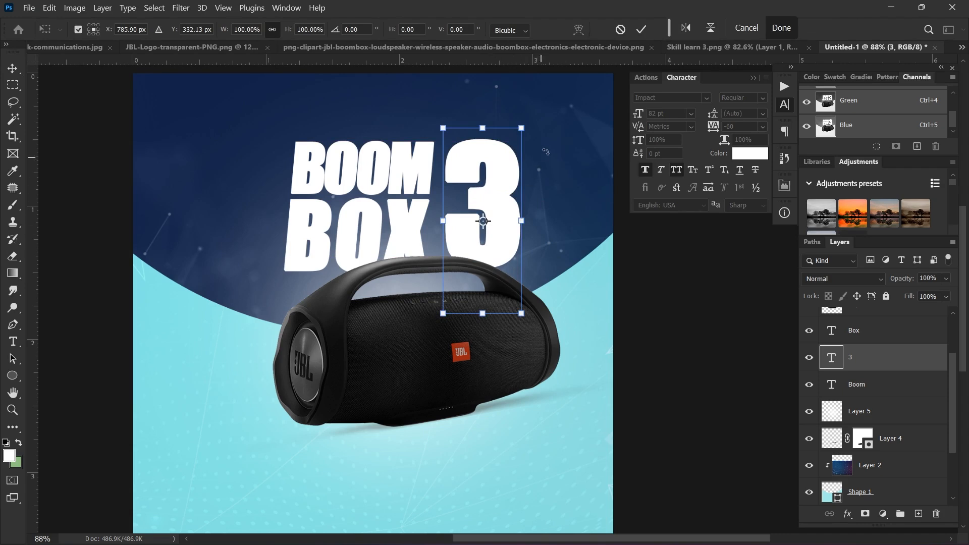
left_click_drag(538, 124, 506, 155)
left_click_drag(534, 126, 531, 132)
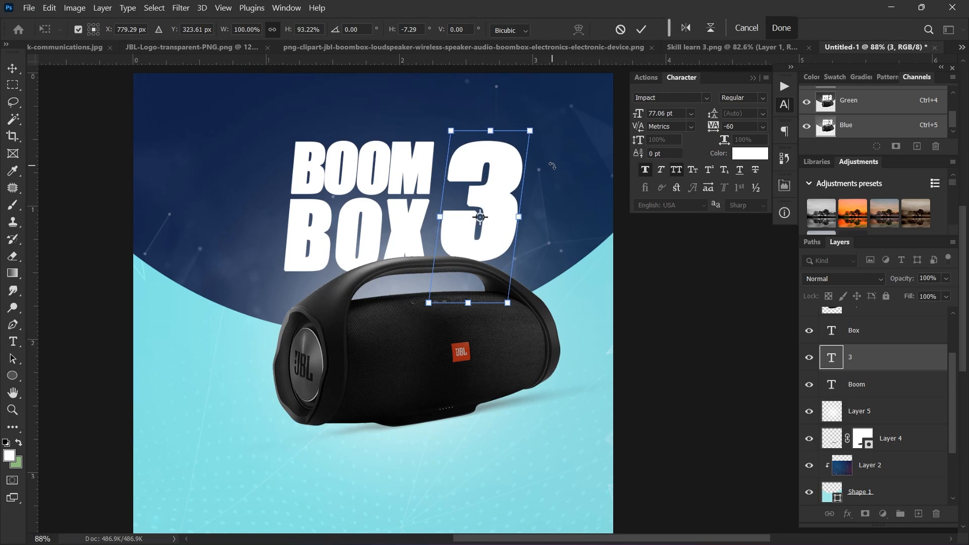
left_click(706, 98)
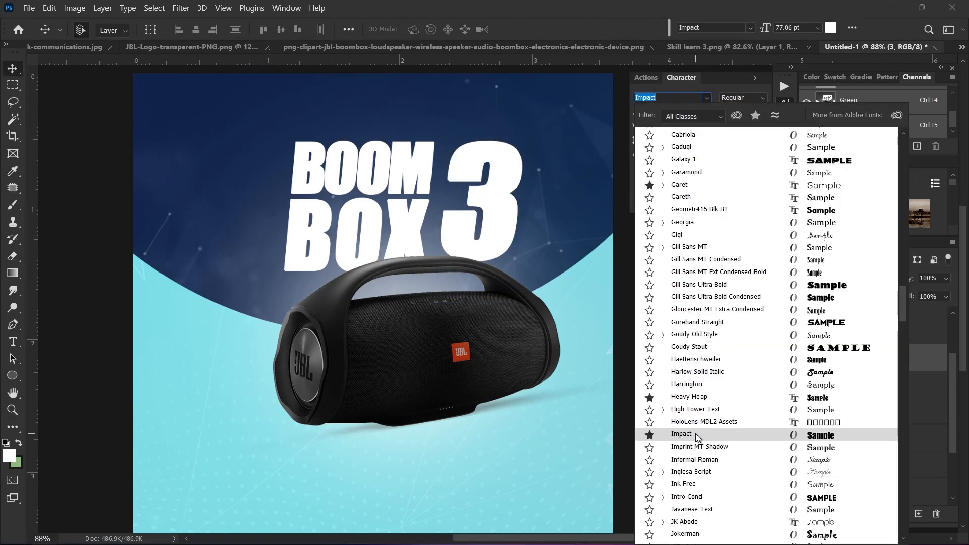
Step: Nudge the slanted 3 rightward so it sits tight beside the BOOM BOX words
left_click(696, 434)
scroll(459, 217, "up", 3)
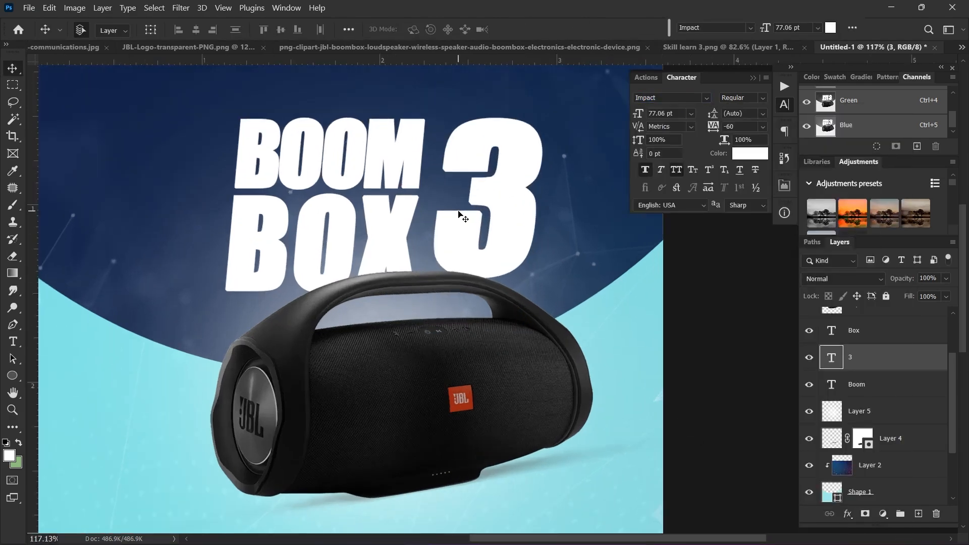
scroll(459, 217, "up", 1)
left_click_drag(480, 206, 500, 210)
scroll(492, 207, "down", 1)
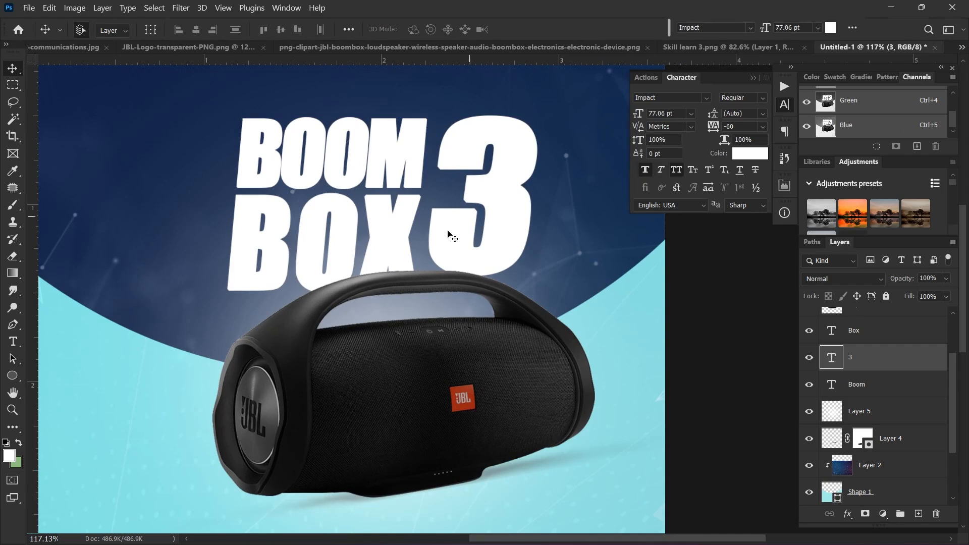
left_click(494, 224)
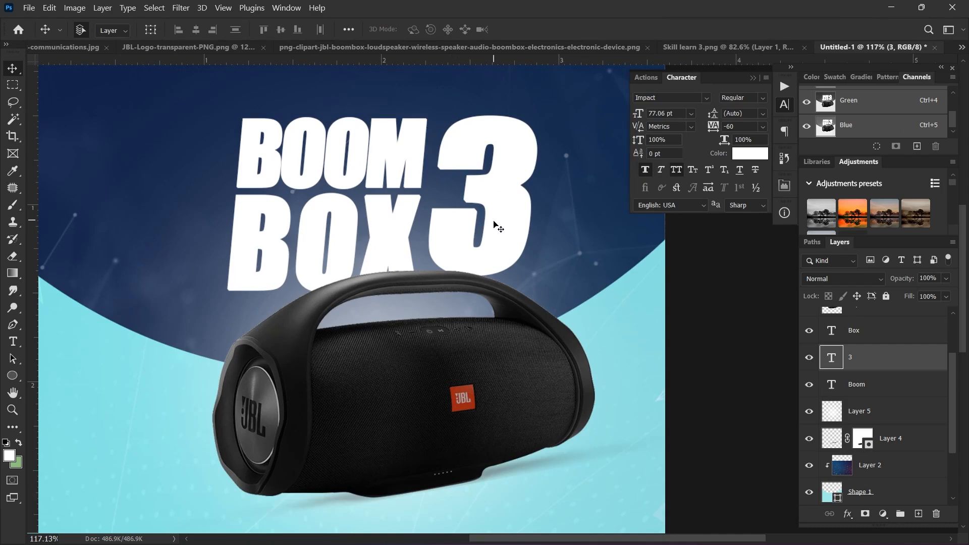
left_click_drag(494, 226, 496, 225)
scroll(469, 230, "down", 1)
scroll(421, 252, "down", 1)
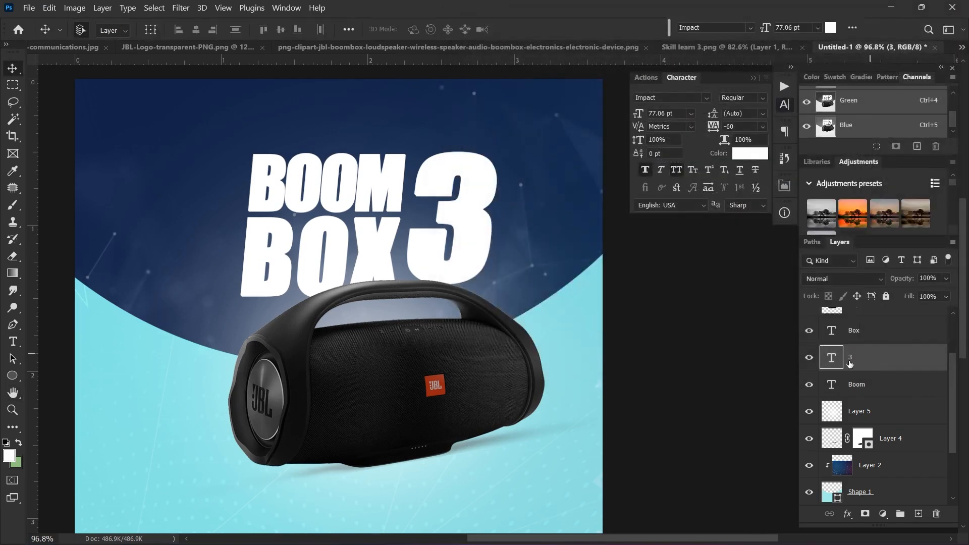
Step: Enable a Gradient Overlay layer style on the 3 layer
double_click(884, 364)
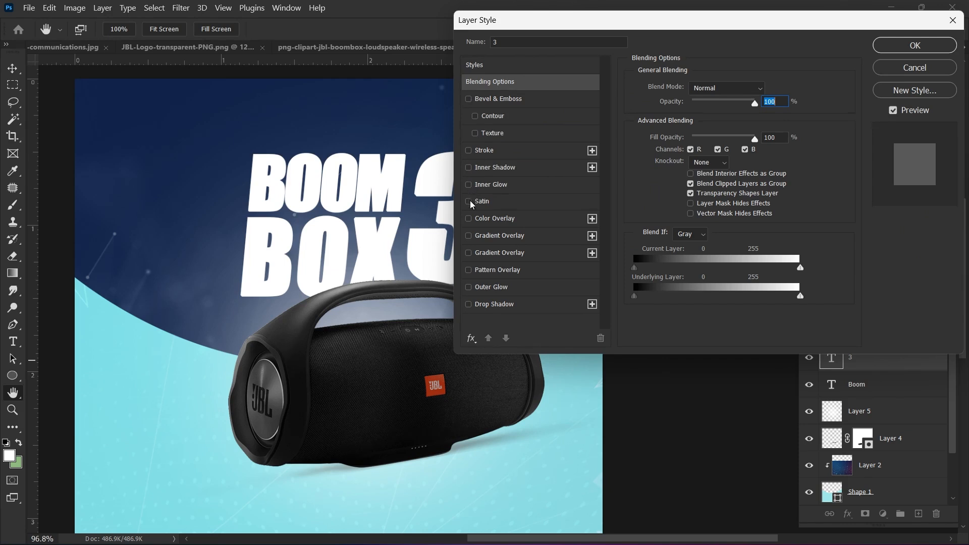
left_click(468, 235)
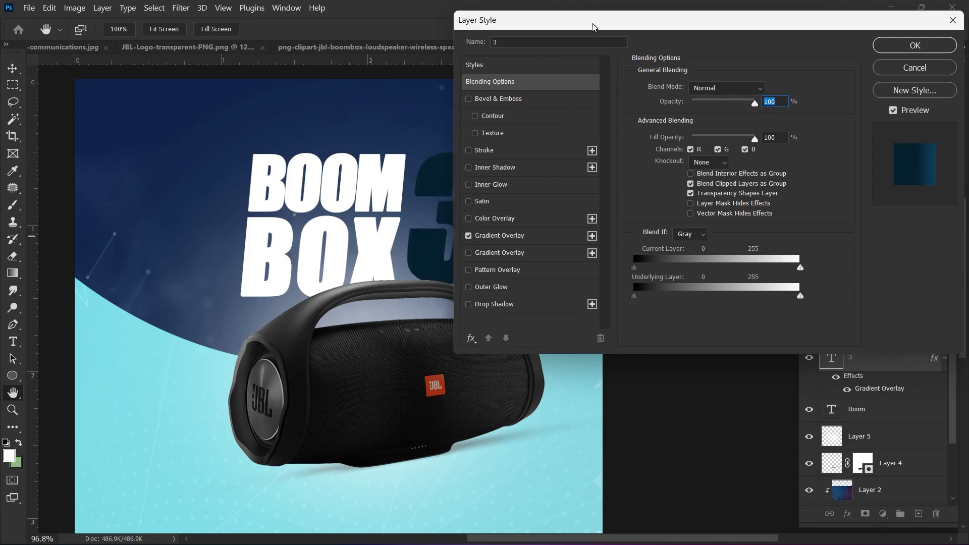
left_click_drag(593, 28, 637, 22)
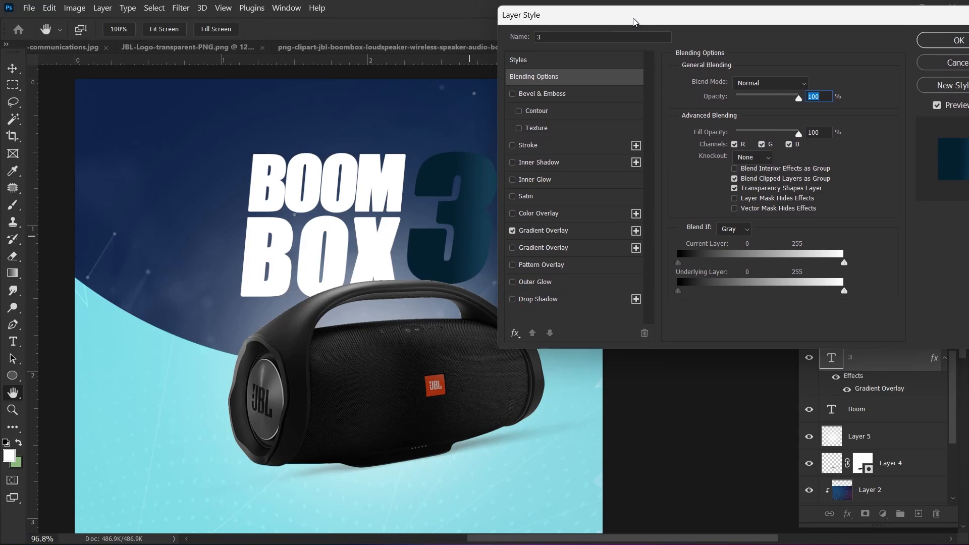
left_click(561, 234)
Step: Make the gradient run from a sampled light cyan stop to a deep navy end stop
left_click(757, 112)
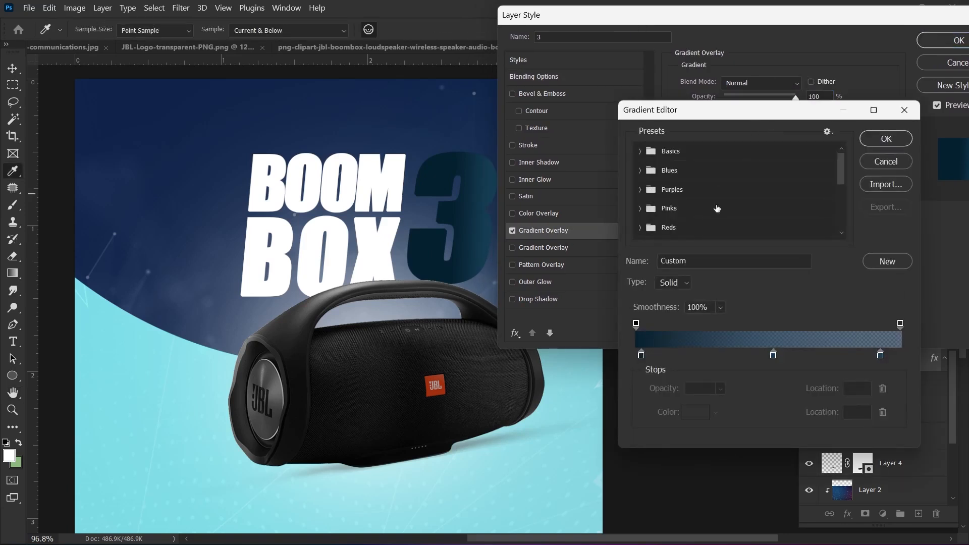
double_click(641, 355)
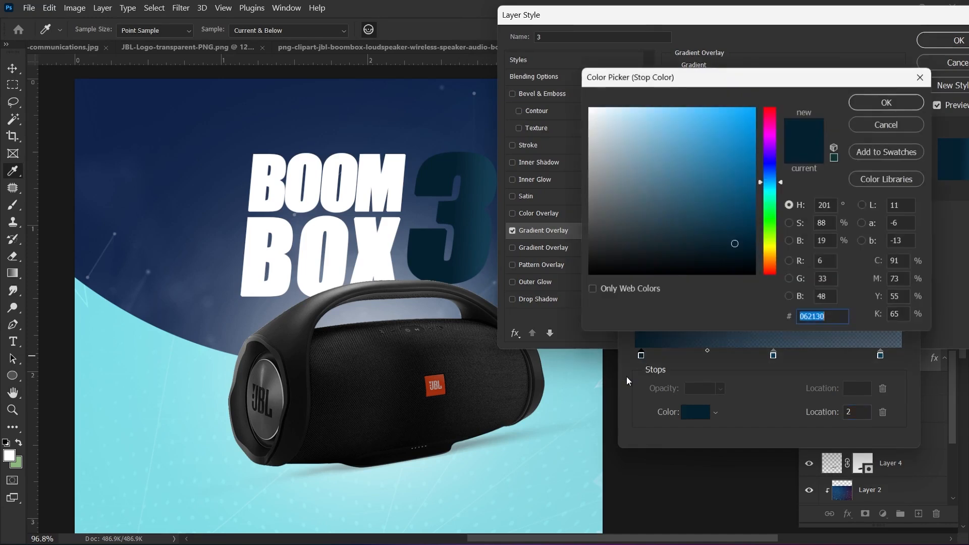
left_click(565, 440)
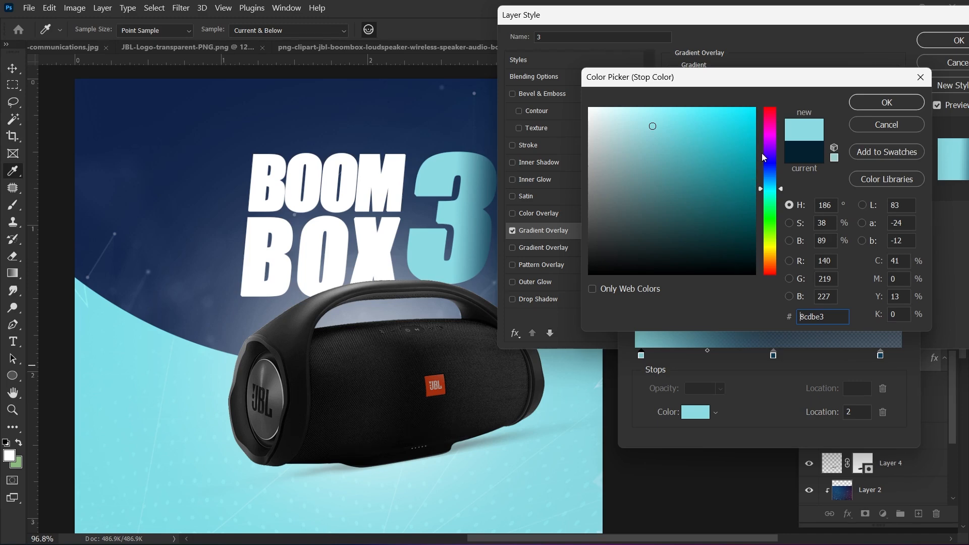
left_click(902, 102)
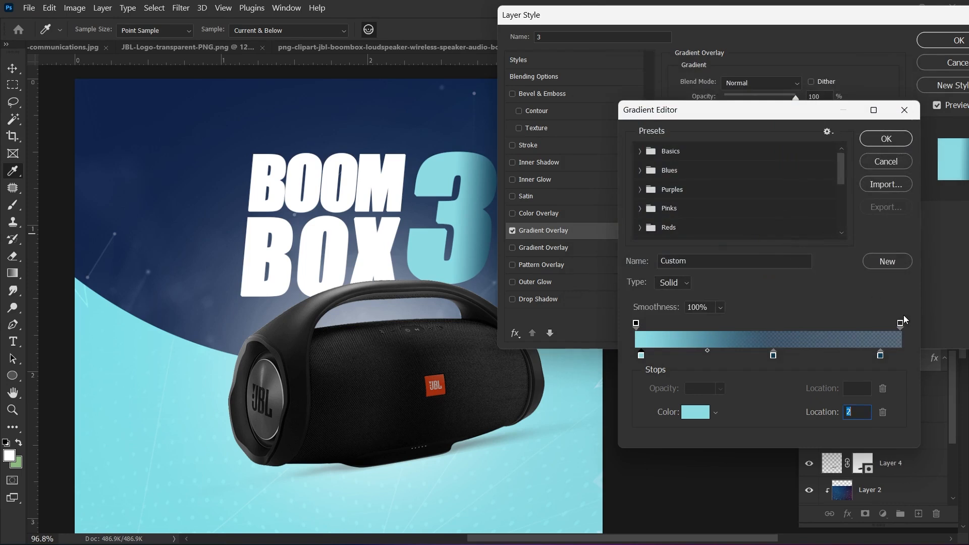
left_click_drag(902, 323, 907, 302)
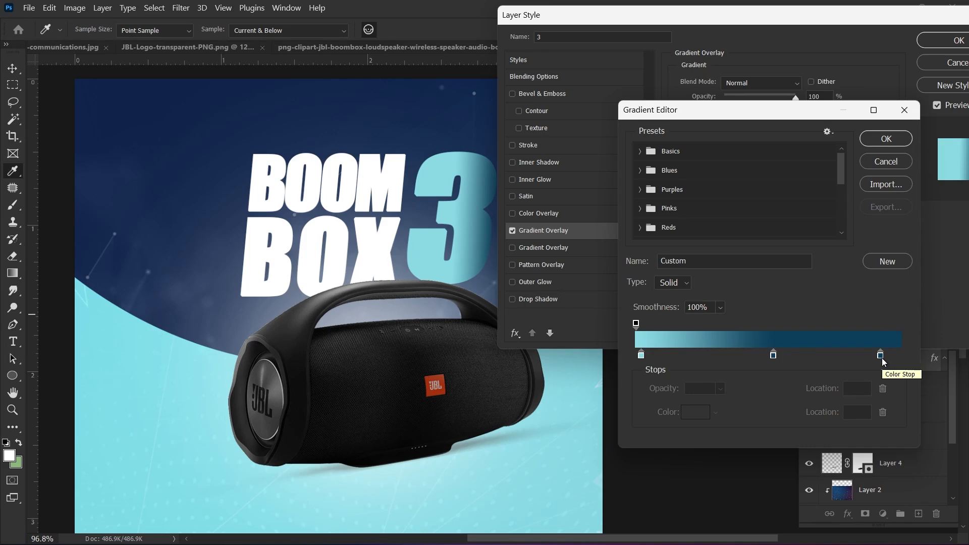
left_click_drag(881, 358, 904, 378)
left_click_drag(772, 359, 896, 360)
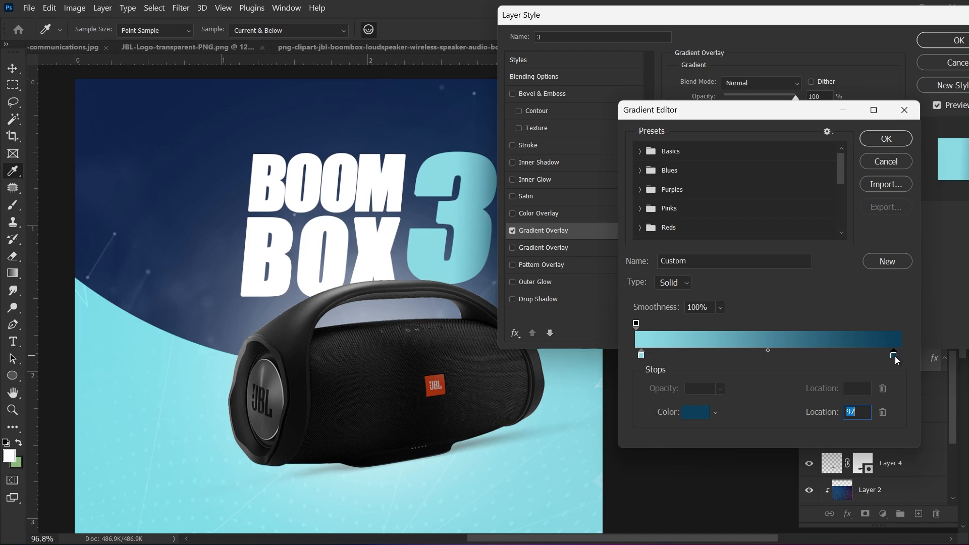
double_click(894, 356)
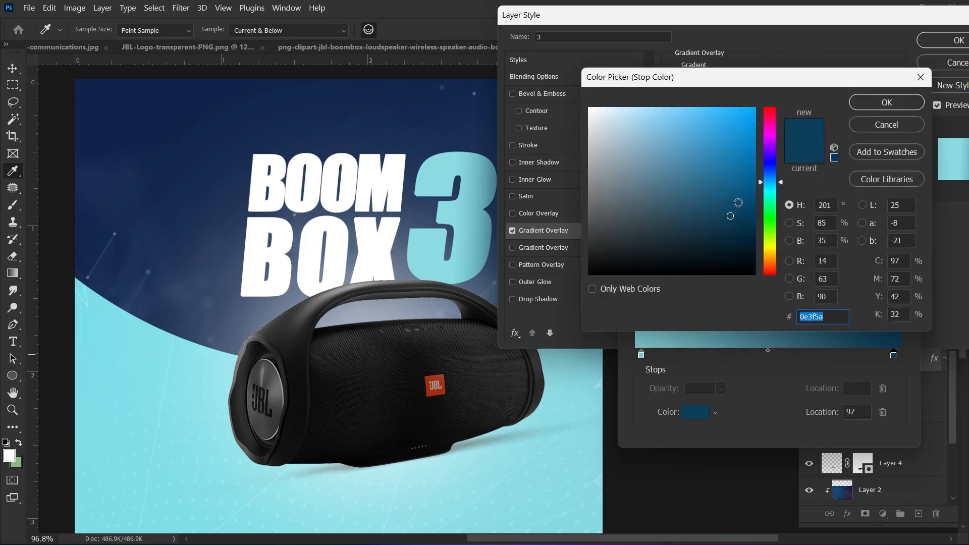
left_click(742, 226)
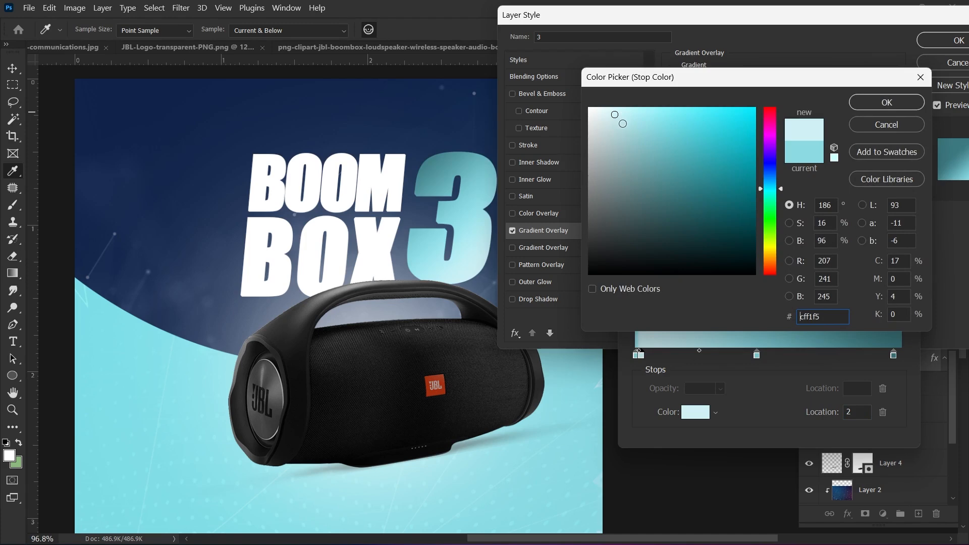
left_click(893, 105)
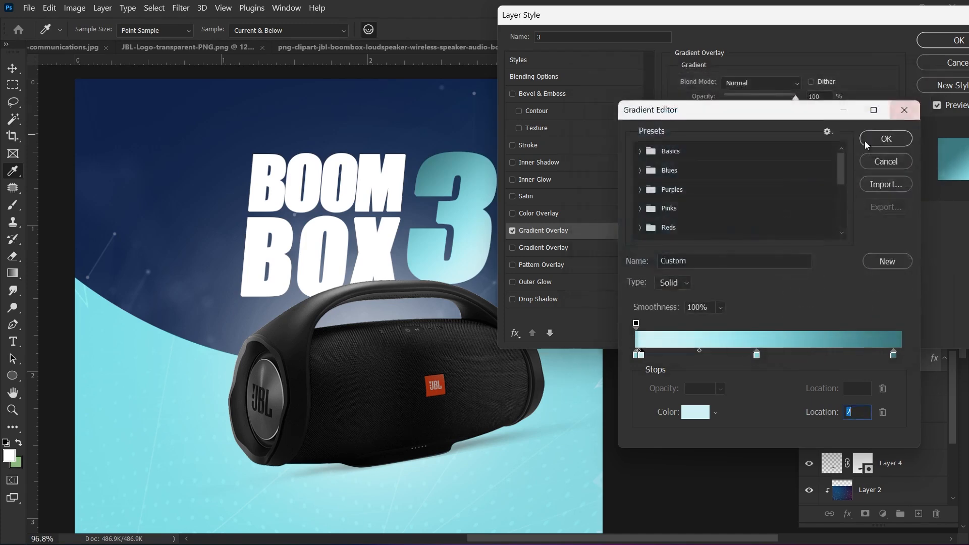
left_click(890, 143)
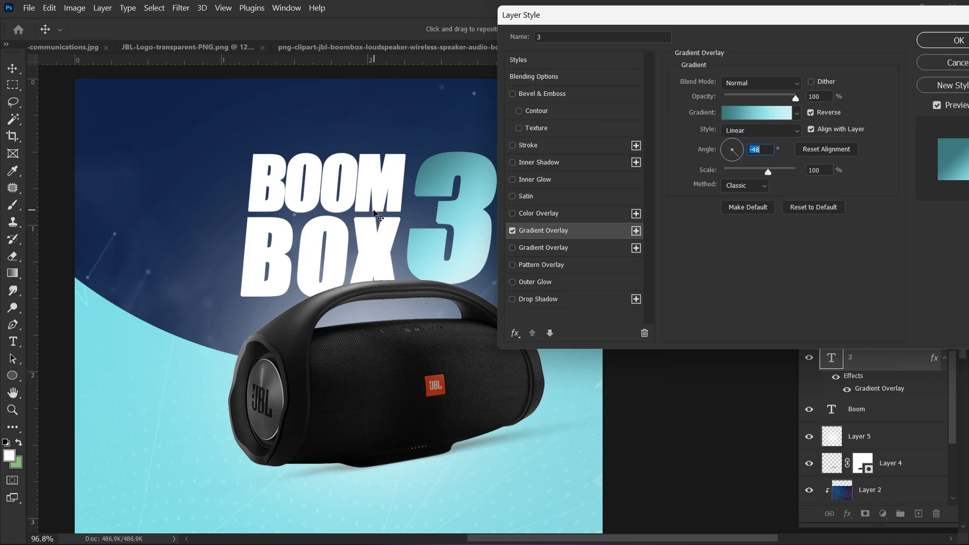
Step: Apply the −48° cyan-to-navy gradient overlay to the 3
left_click_drag(862, 22, 776, 37)
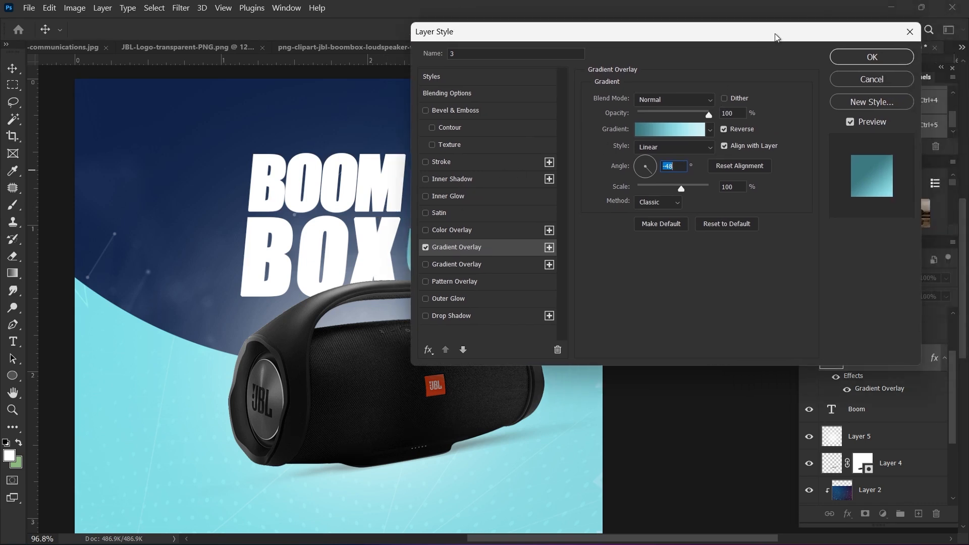
left_click(895, 58)
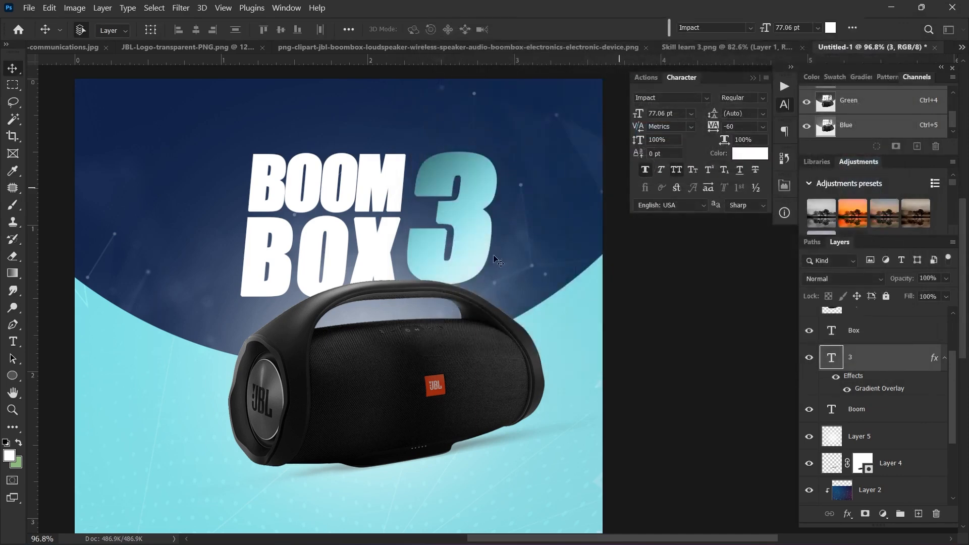
scroll(459, 235, "down", 2)
scroll(460, 241, "up", 4)
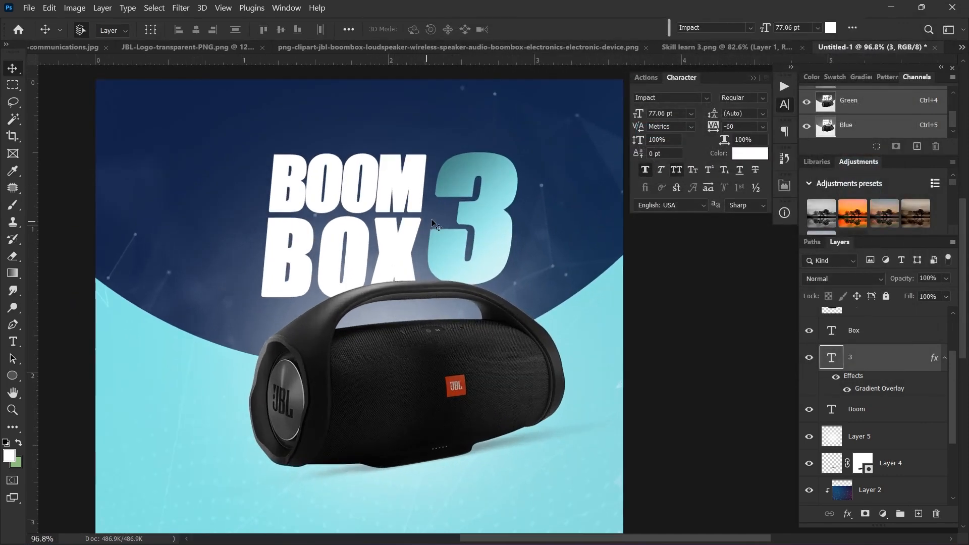
scroll(462, 197, "down", 1)
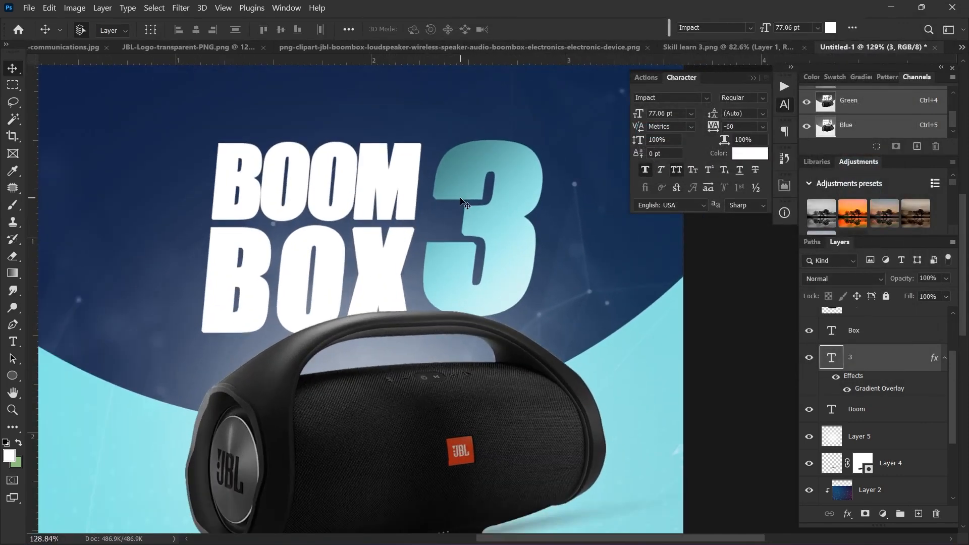
scroll(444, 256, "down", 1)
scroll(452, 255, "down", 1)
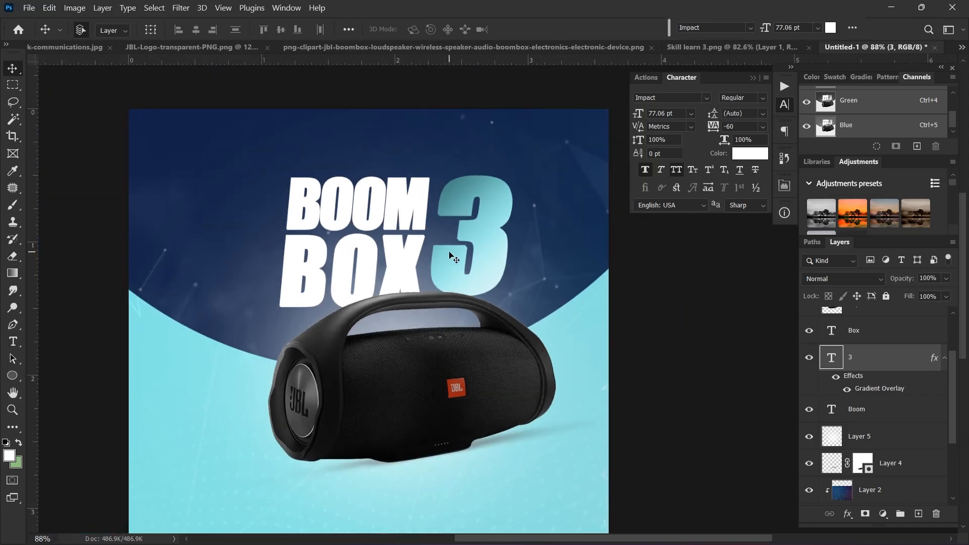
scroll(484, 232, "down", 3)
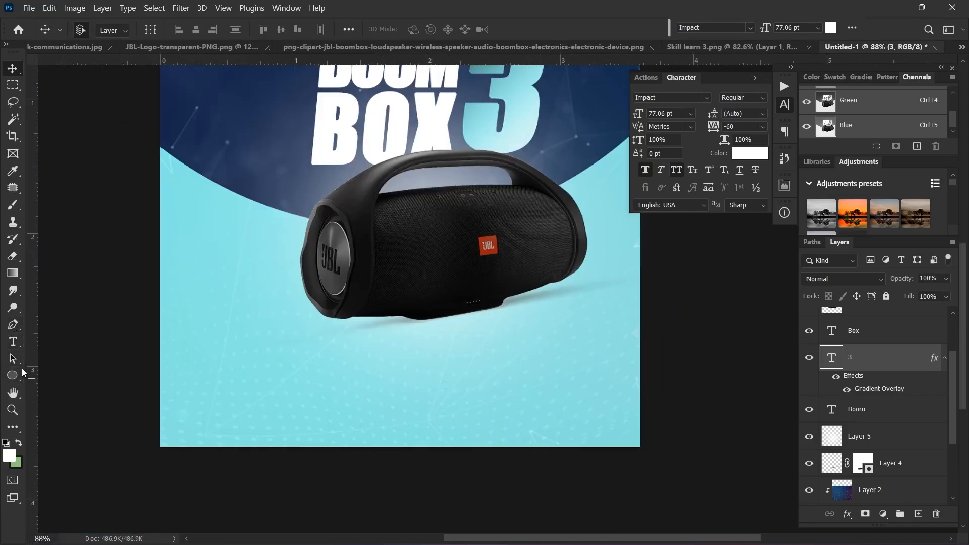
left_click(14, 374)
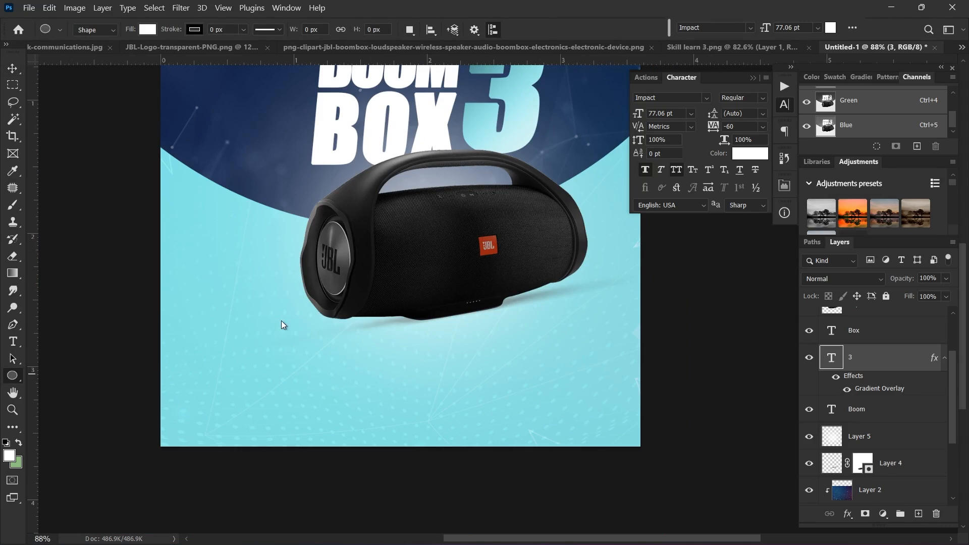
Step: Draw a navy rectangle below the speaker with radii 0, 70, 70, 0 px
left_click_drag(315, 325, 461, 386)
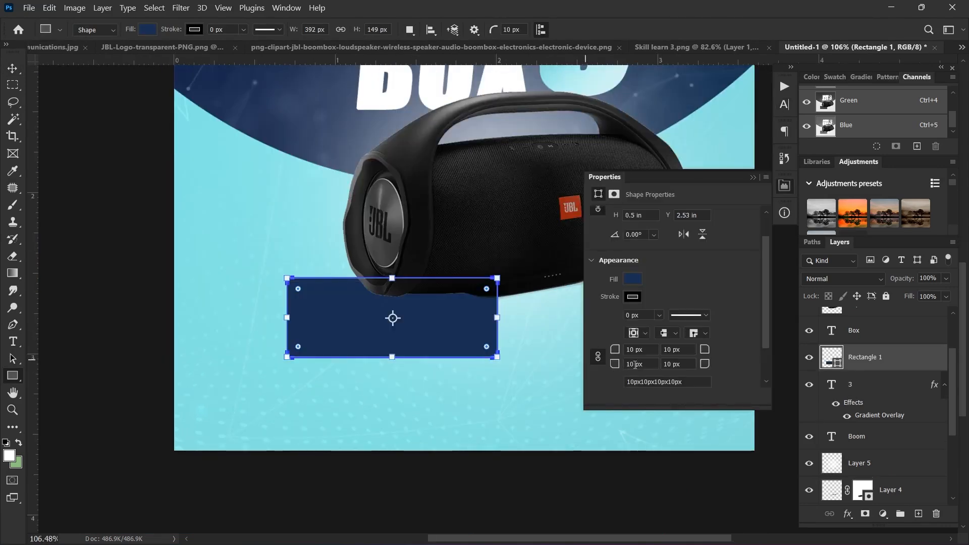
left_click_drag(635, 364, 623, 365)
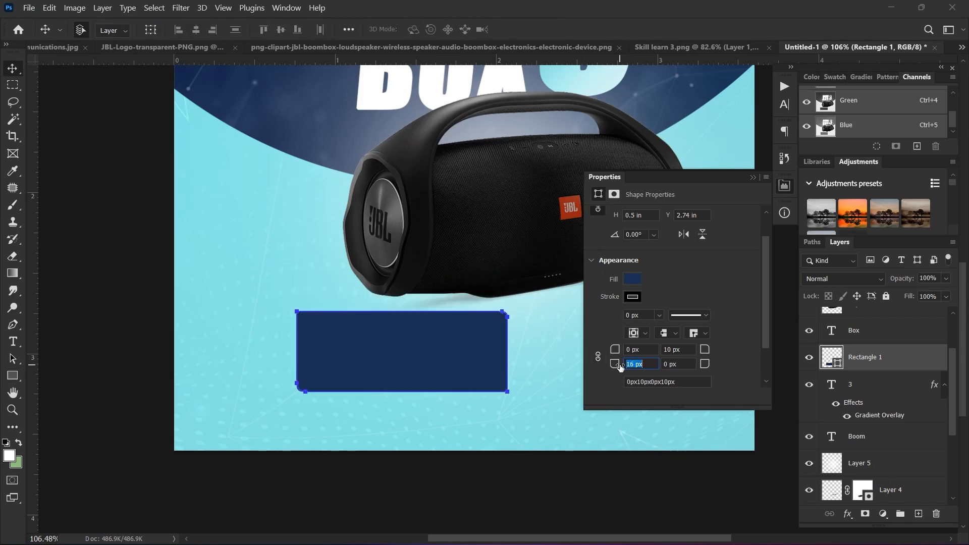
mouse_move(615, 364)
left_mouse_down()
mouse_move(647, 367)
mouse_move(615, 365)
mouse_move(624, 364)
left_mouse_up()
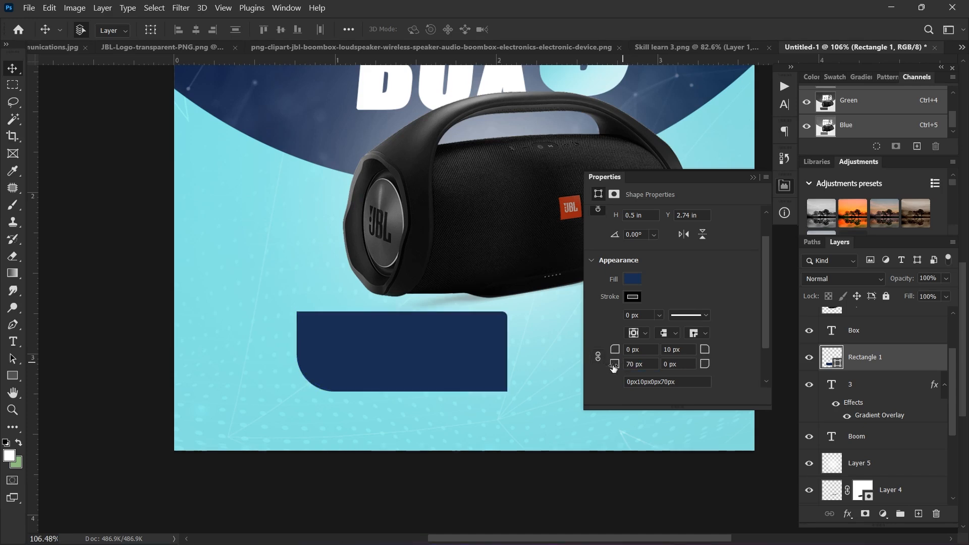
left_click_drag(703, 352, 726, 360)
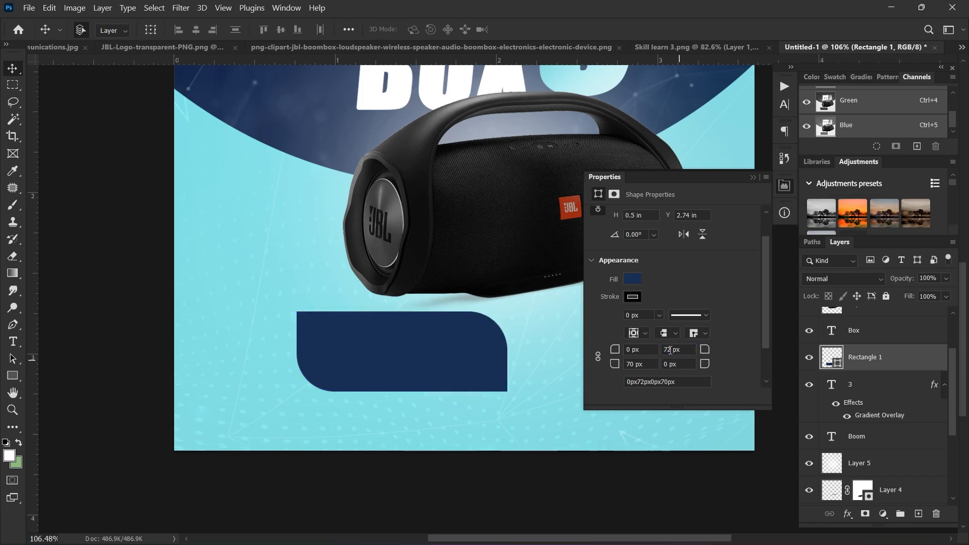
left_click(671, 349)
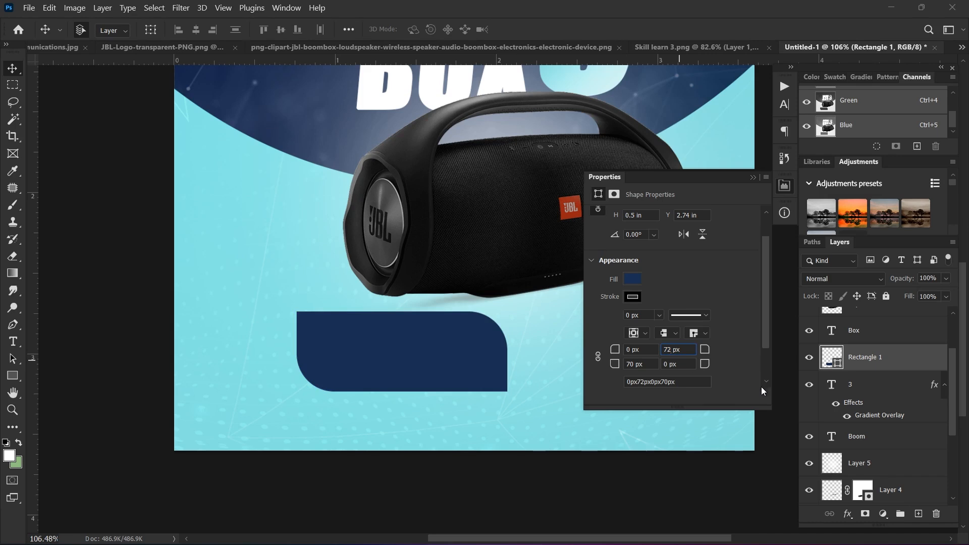
key("BackSpace")
type("0")
left_click(13, 72)
scroll(307, 321, "down", 1)
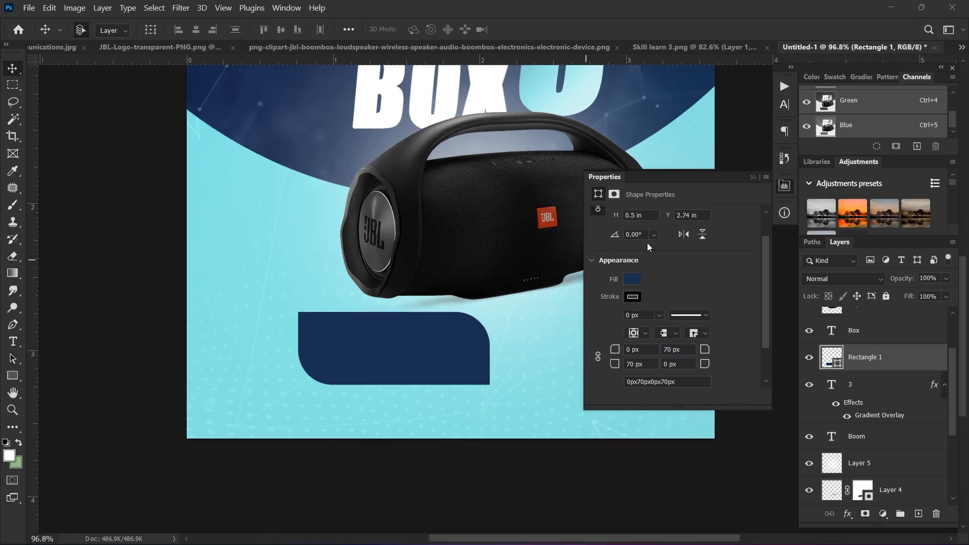
left_click(752, 178)
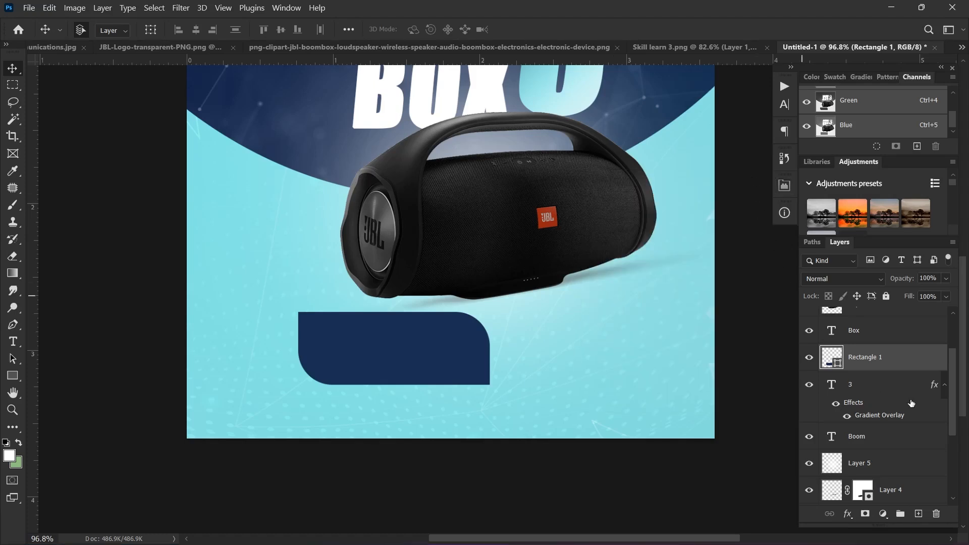
Step: Raise Rectangle 1 to the top of the layer stack and position the navy tag beneath the speaker
scroll(908, 403, "up", 3)
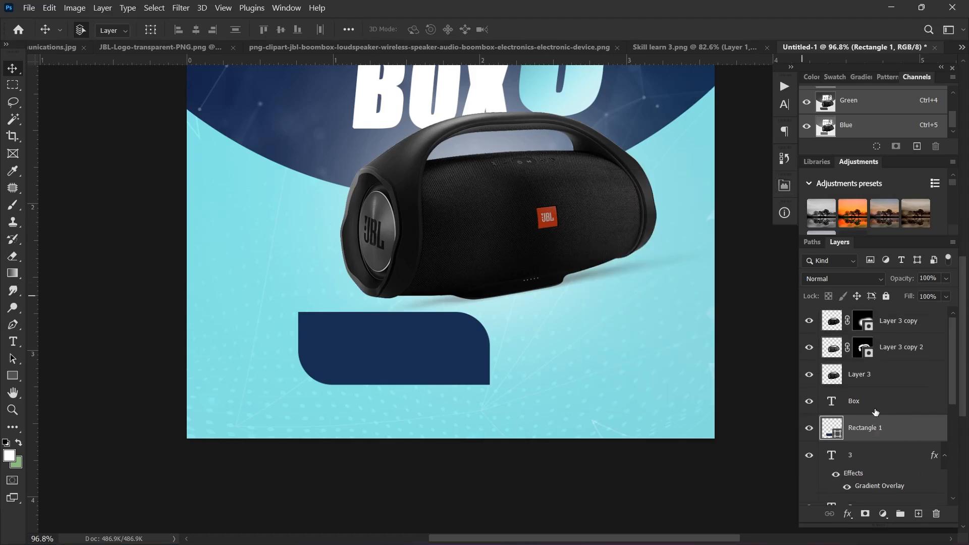
left_click_drag(877, 428, 881, 362)
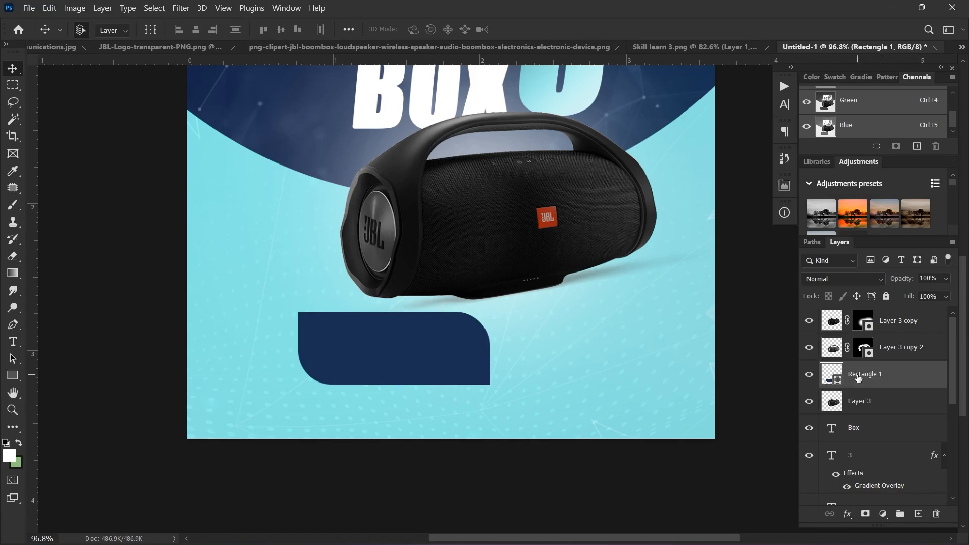
mouse_move(376, 359)
left_mouse_down()
mouse_move(389, 325)
mouse_move(386, 355)
left_mouse_up()
scroll(419, 280, "down", 2)
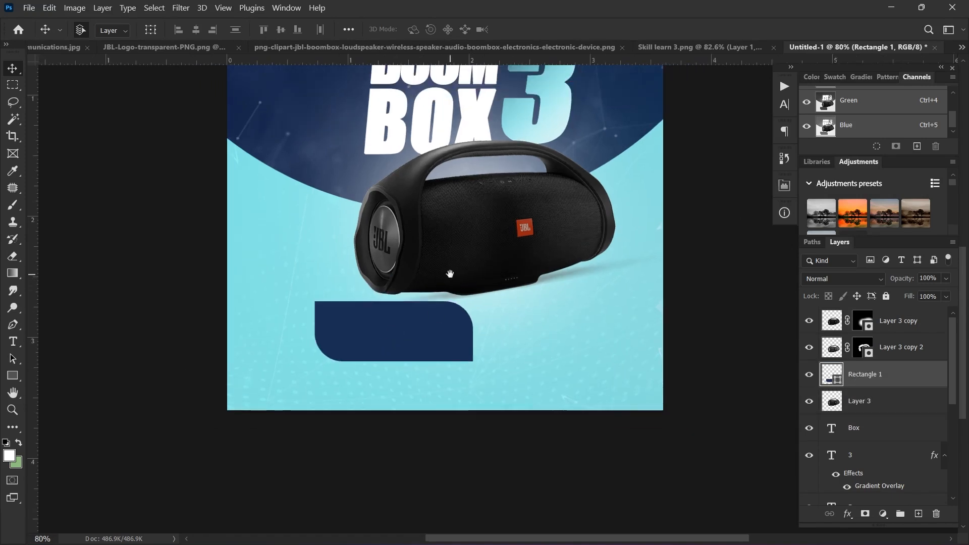
left_click_drag(450, 274, 407, 357)
scroll(407, 357, "up", 1)
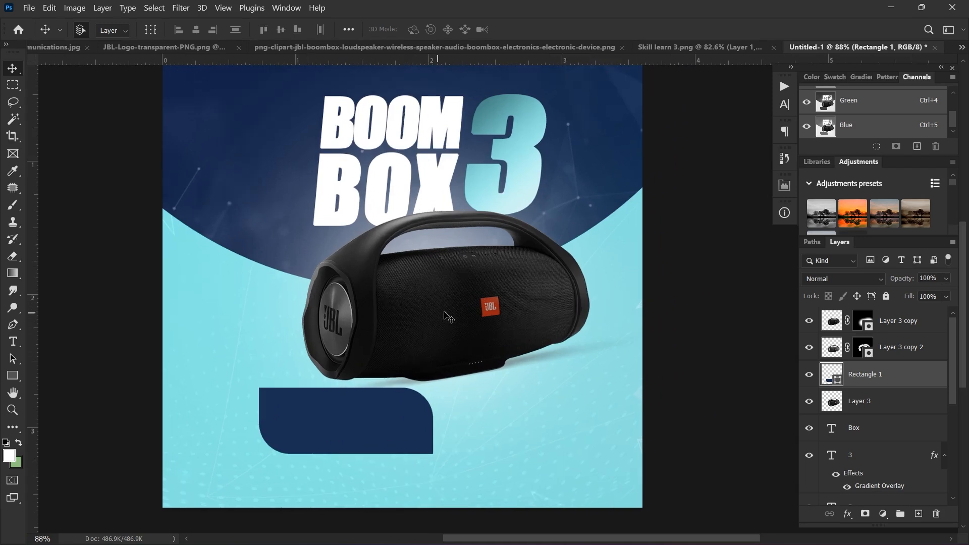
left_click_drag(883, 380, 881, 324)
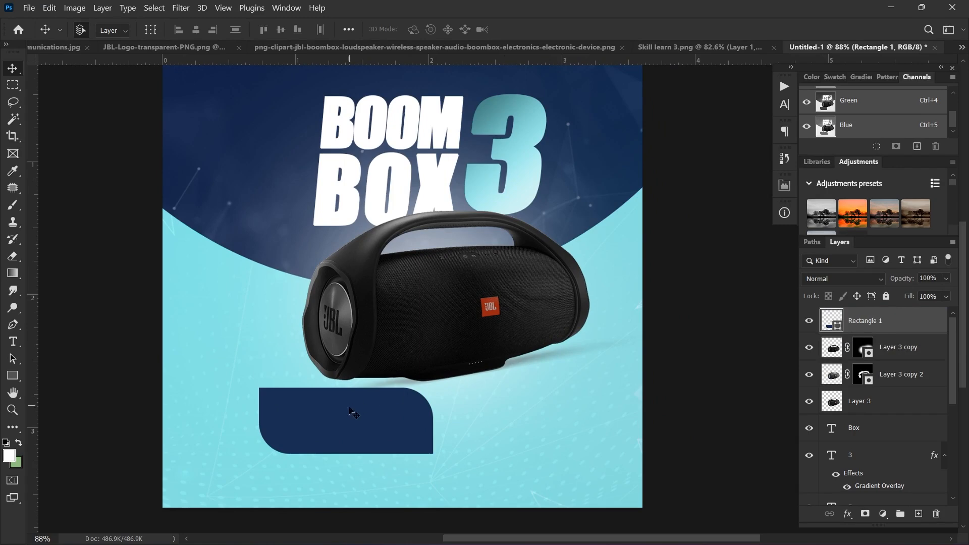
left_click_drag(352, 408, 346, 378)
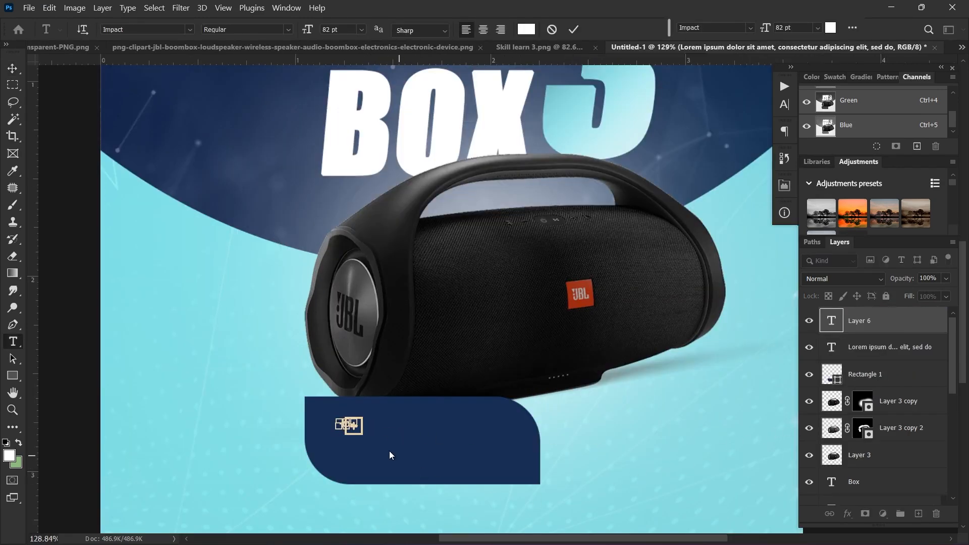
Step: Type 150 inside the navy tag, enlarge it to 19 pt, and move it down into place
left_click(552, 30)
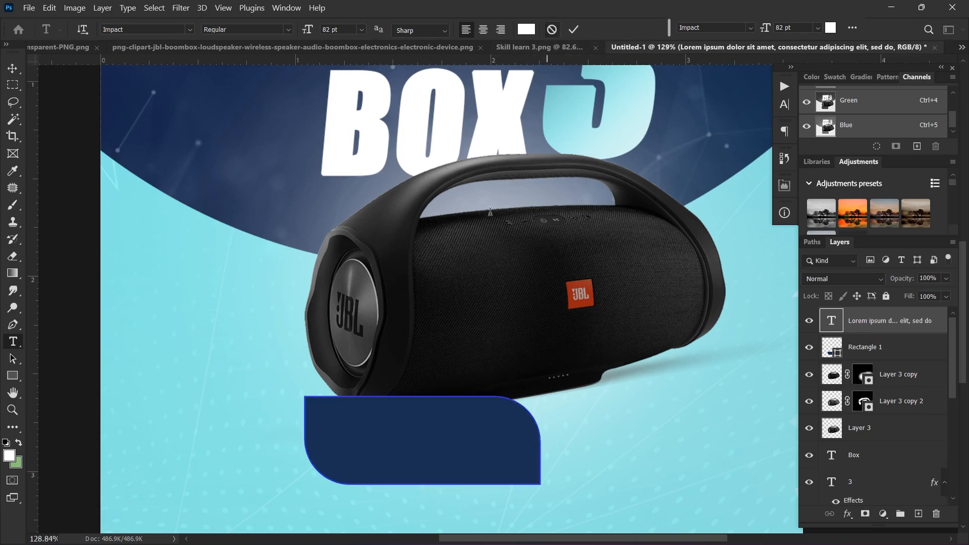
left_click(362, 438)
scroll(333, 407, "down", 2)
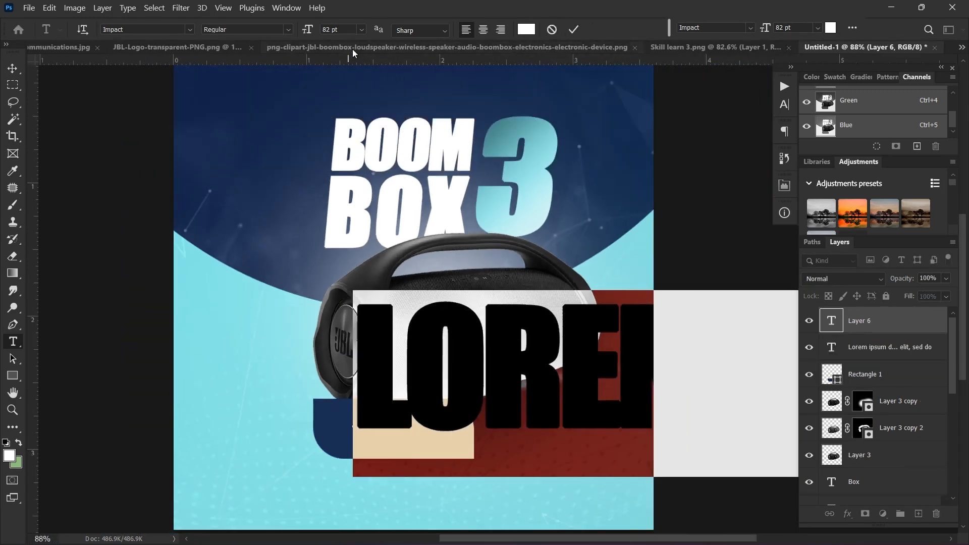
left_click_drag(308, 31, 256, 38)
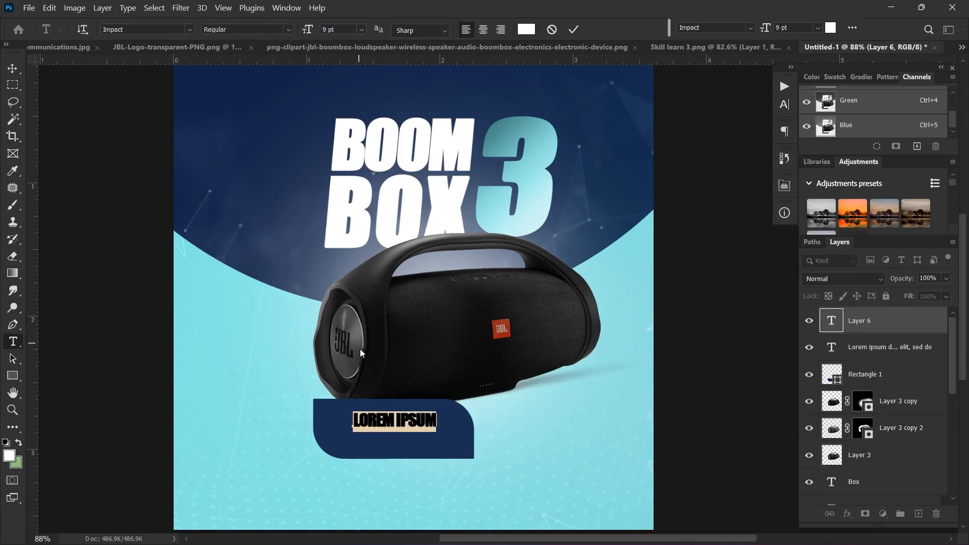
scroll(381, 385, "up", 2)
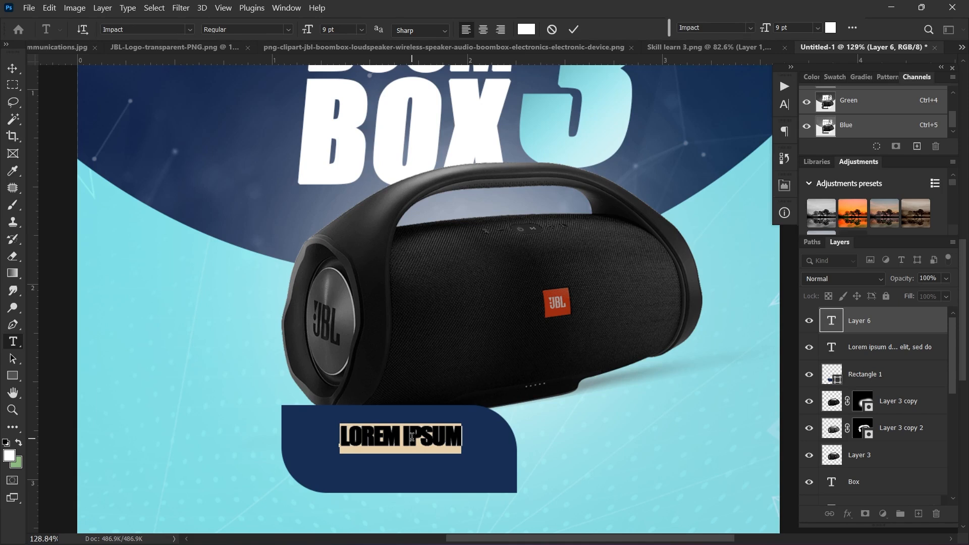
type("1")
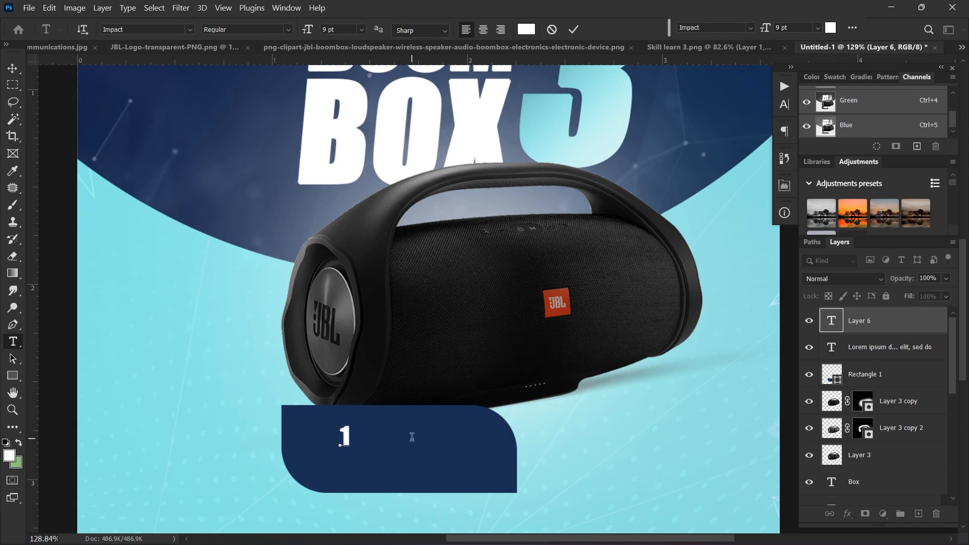
type("50")
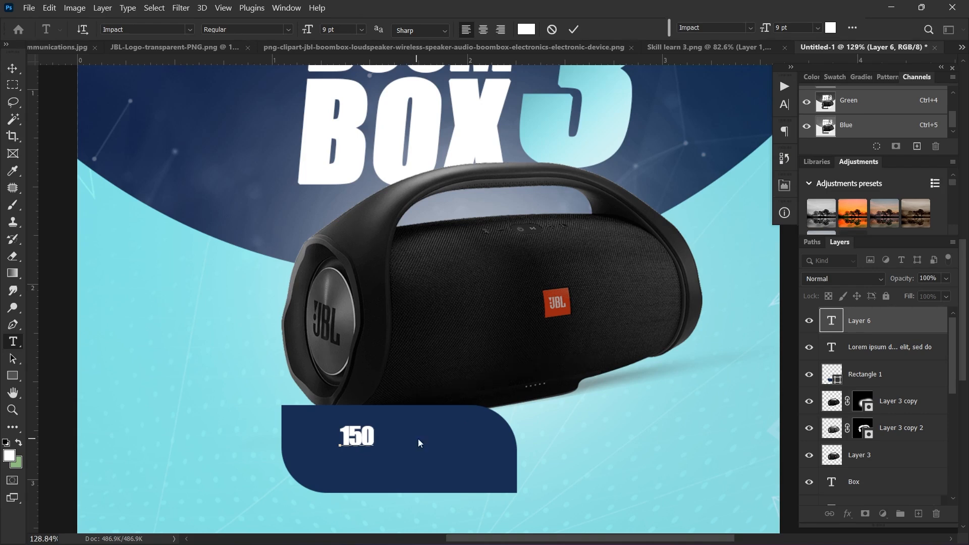
left_click(527, 186)
left_click_drag(305, 33, 310, 32)
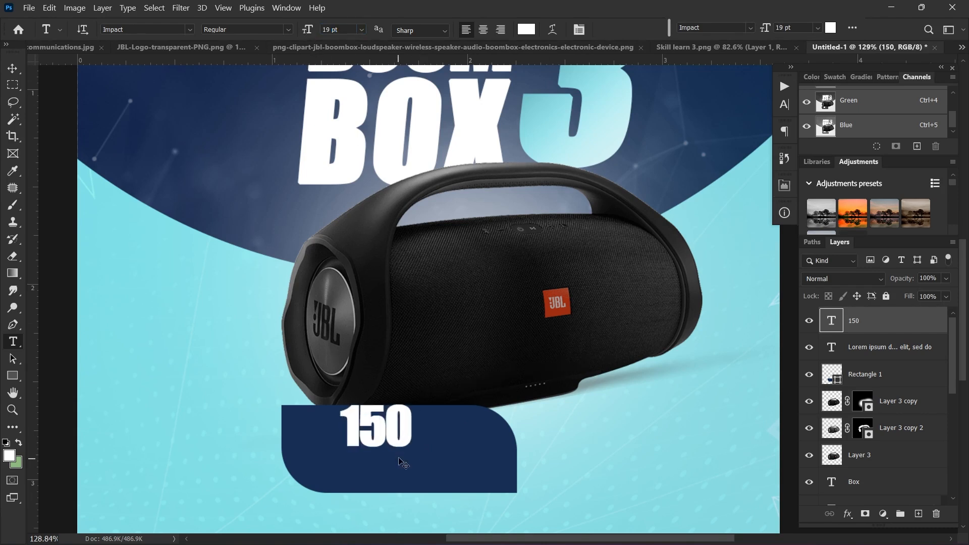
key("v")
left_click_drag(403, 443, 399, 460)
Step: Extend the price to 150.9 and shift it right and down in the tag
left_click(421, 451)
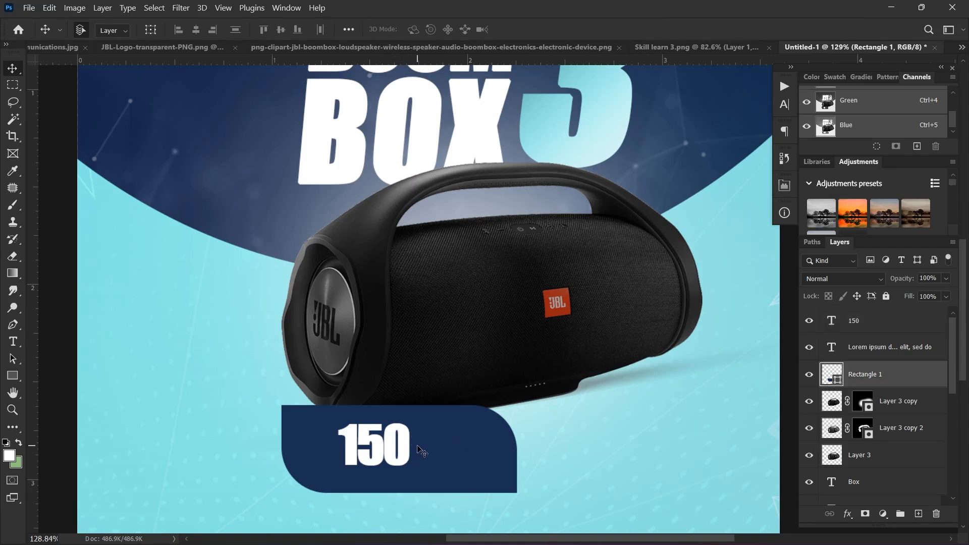
double_click(409, 445)
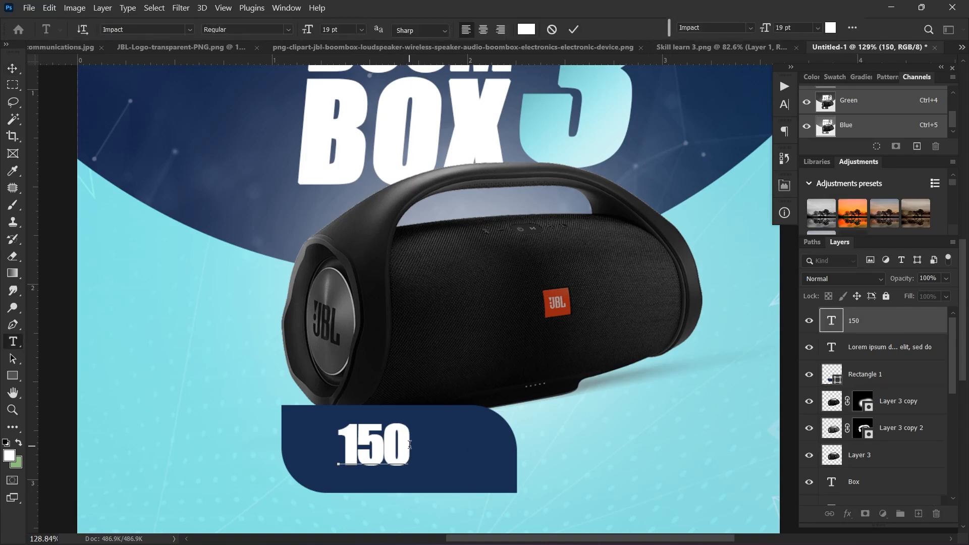
type(".9")
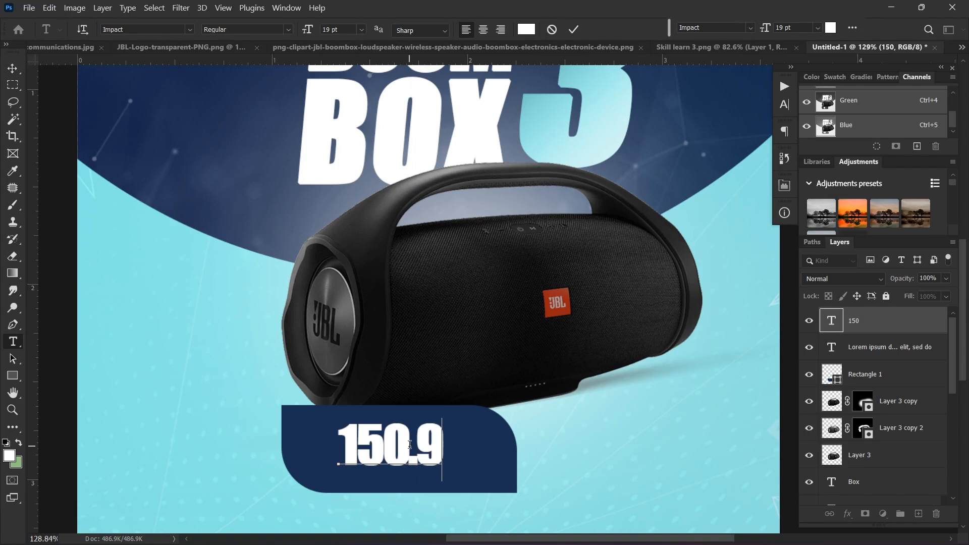
left_click(572, 31)
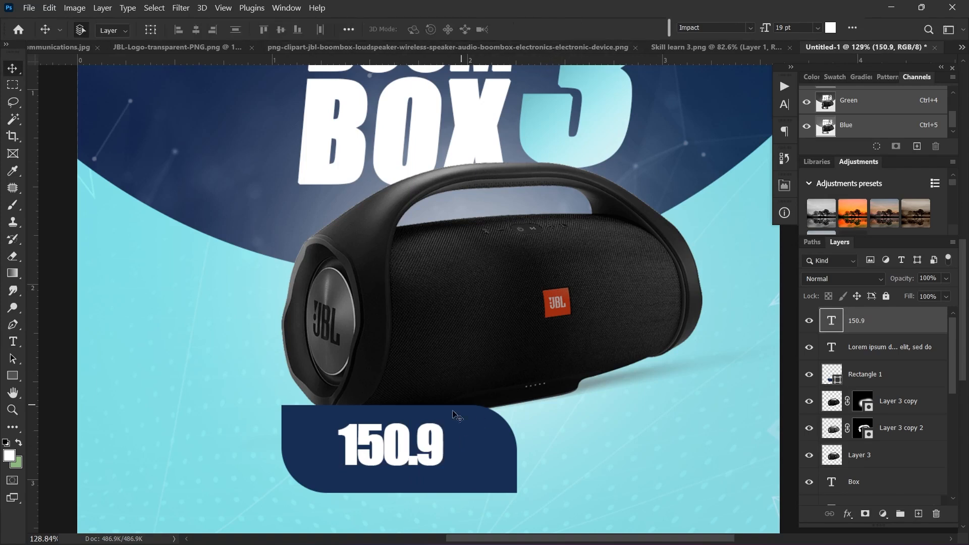
key("v")
left_click_drag(394, 443, 417, 451)
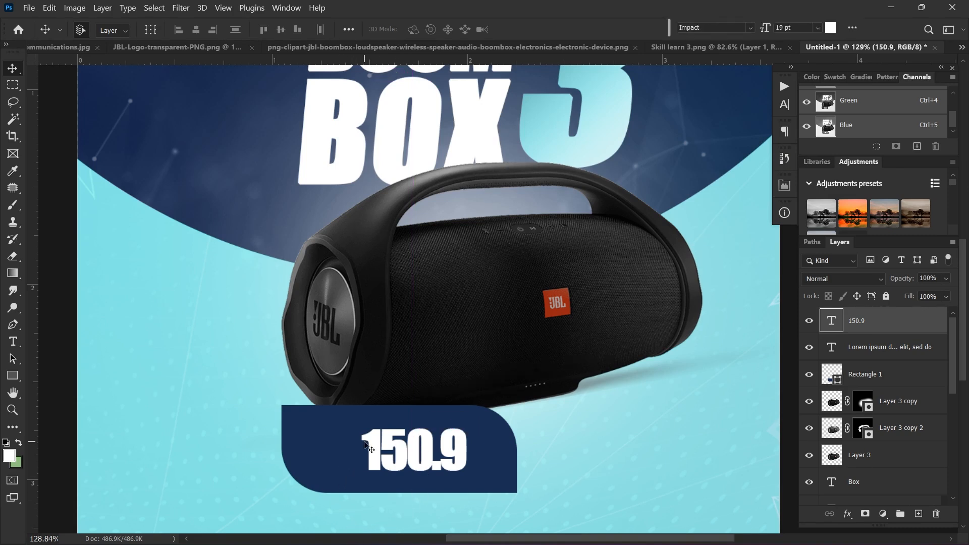
Step: Prefix the price with '$ ' and move it left within the tag
double_click(368, 467)
left_click(368, 469)
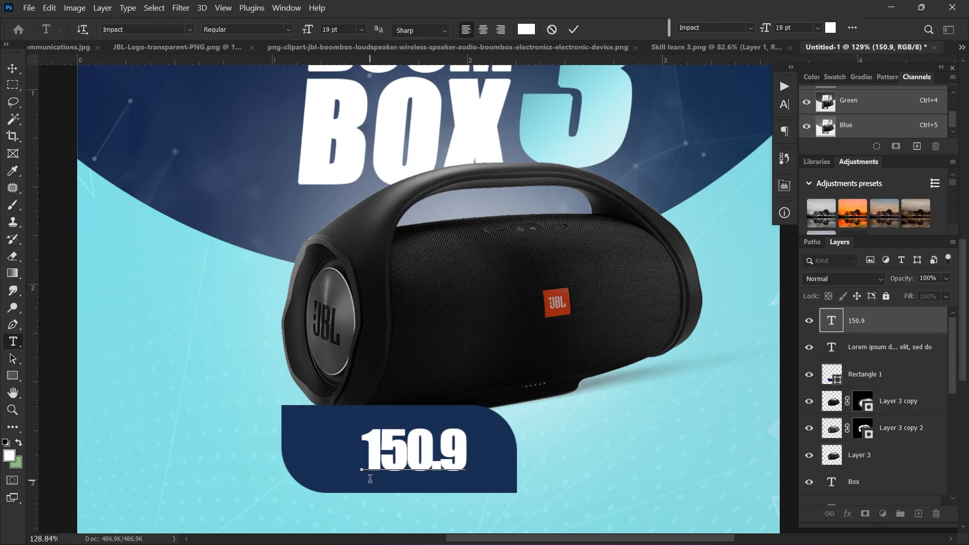
type("$")
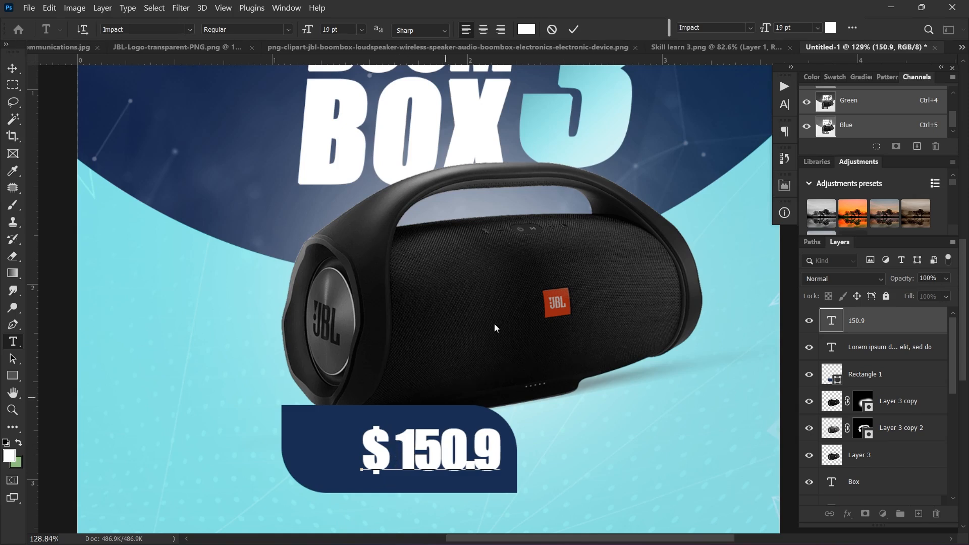
left_click(574, 30)
key("v")
left_click_drag(426, 447, 387, 444)
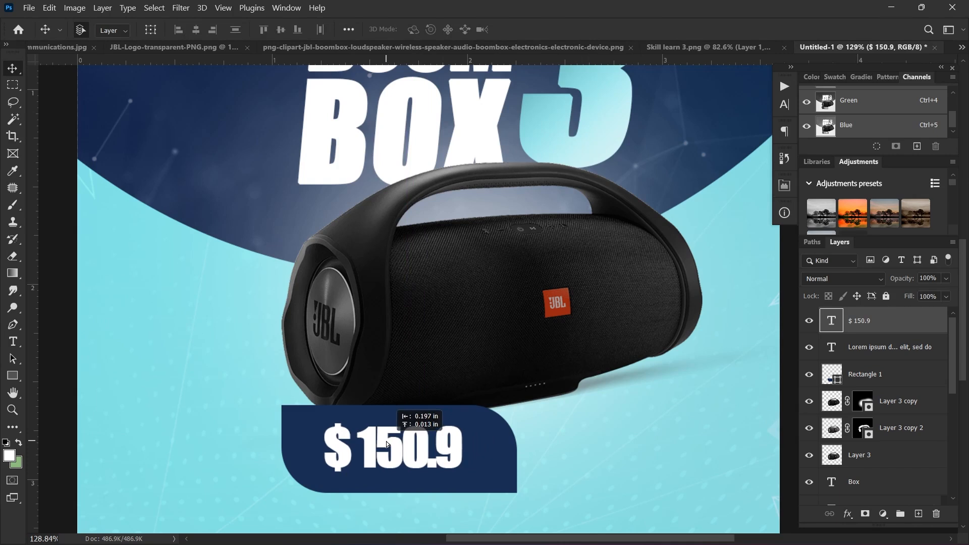
key("t")
left_click(365, 438)
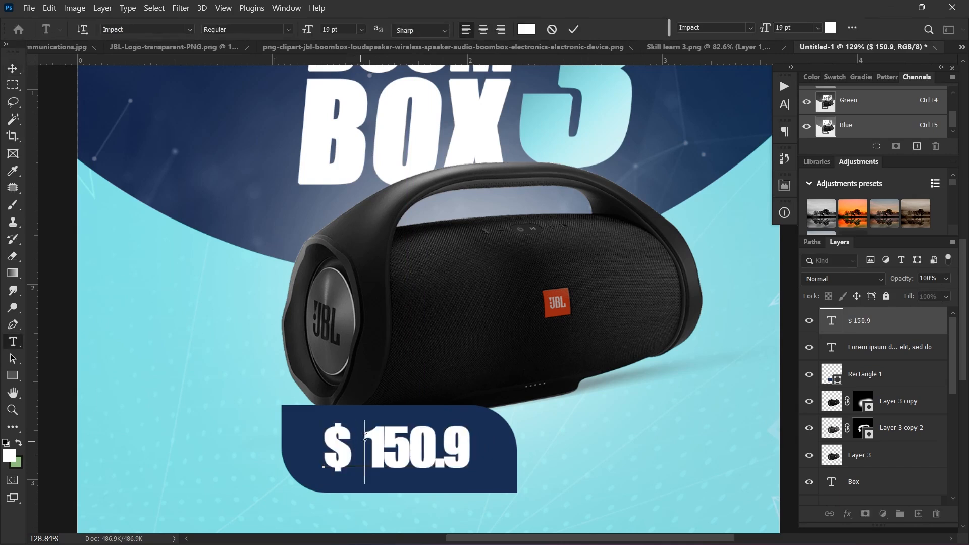
left_click(574, 29)
key("v")
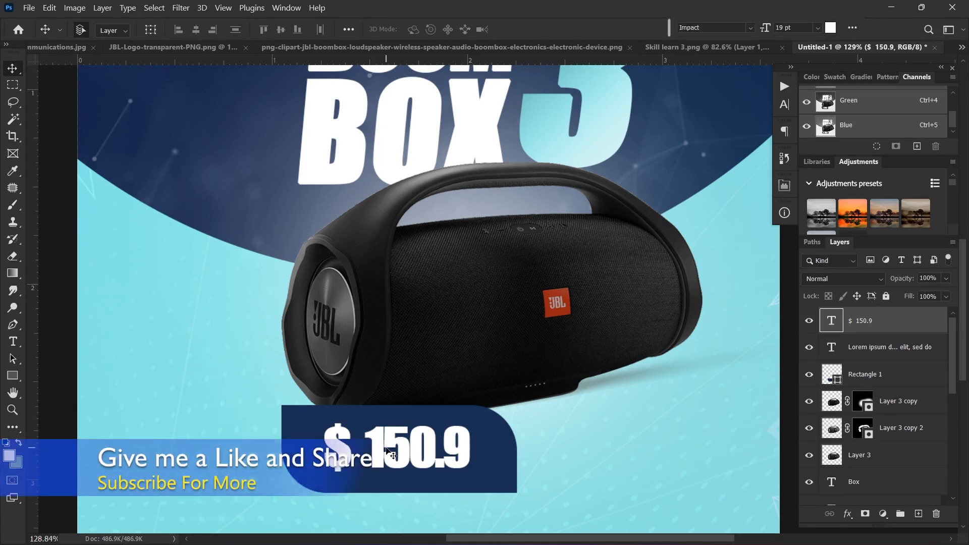
Step: Widen the tracking of the 150.9 digits and centre $ 150.9 in the tag
double_click(419, 447)
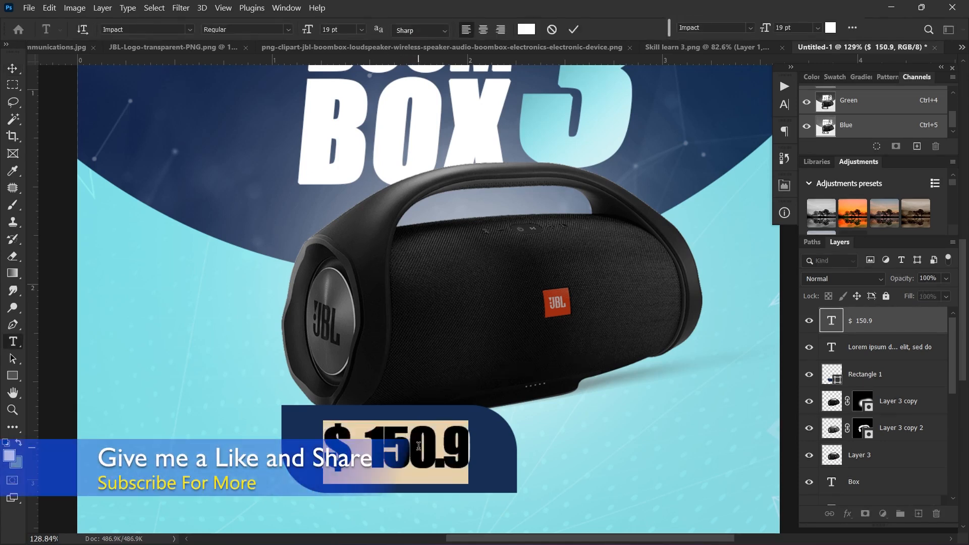
left_click_drag(366, 448, 465, 447)
key("alt+Right")
key("alt+Right")
key("alt+Right")
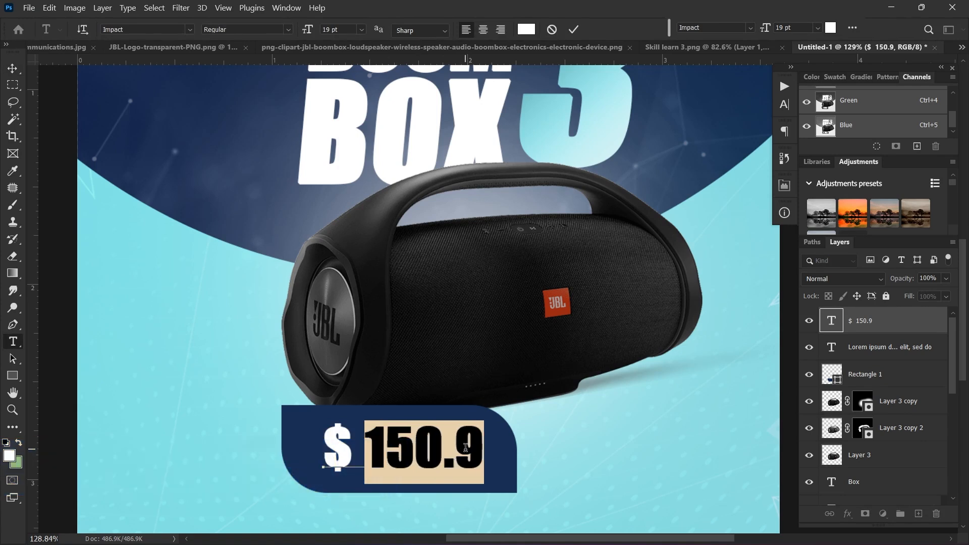
left_click(569, 31)
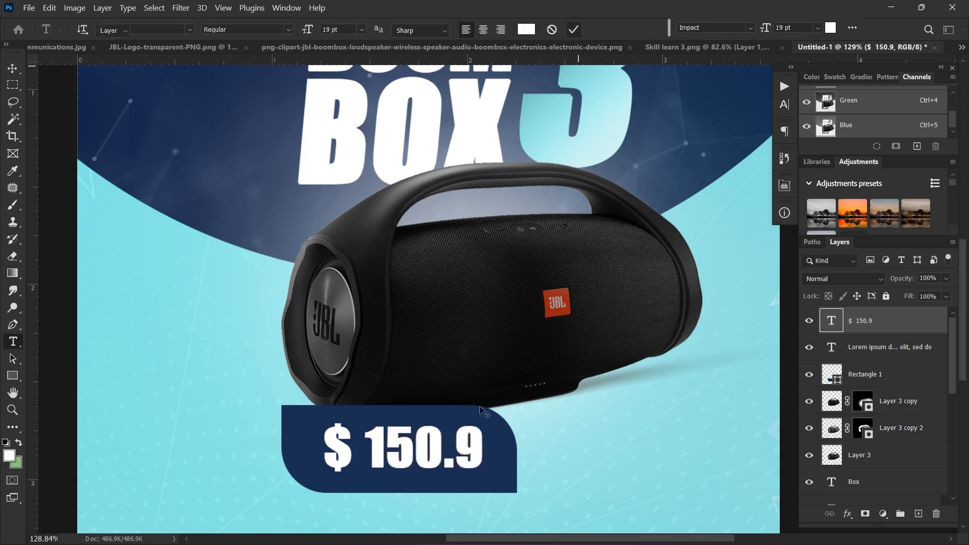
key("v")
left_click_drag(417, 462, 411, 463)
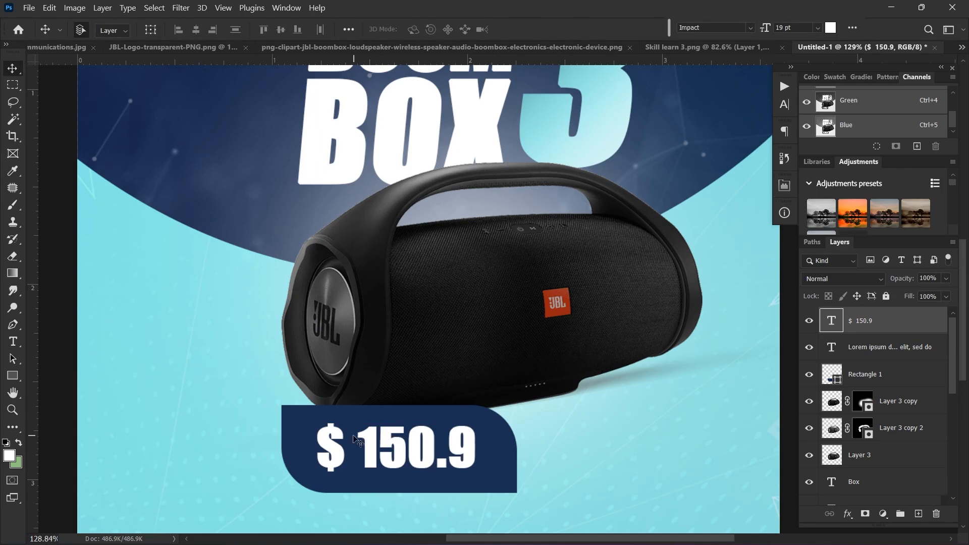
key("ctrl+0")
scroll(384, 472, "down", 3)
left_click_drag(443, 410, 370, 361)
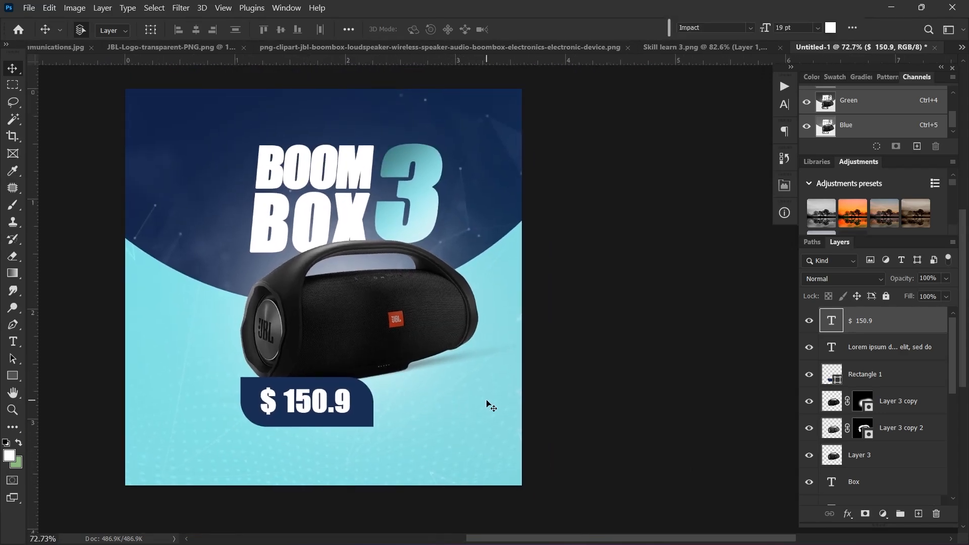
scroll(491, 402, "down", 1)
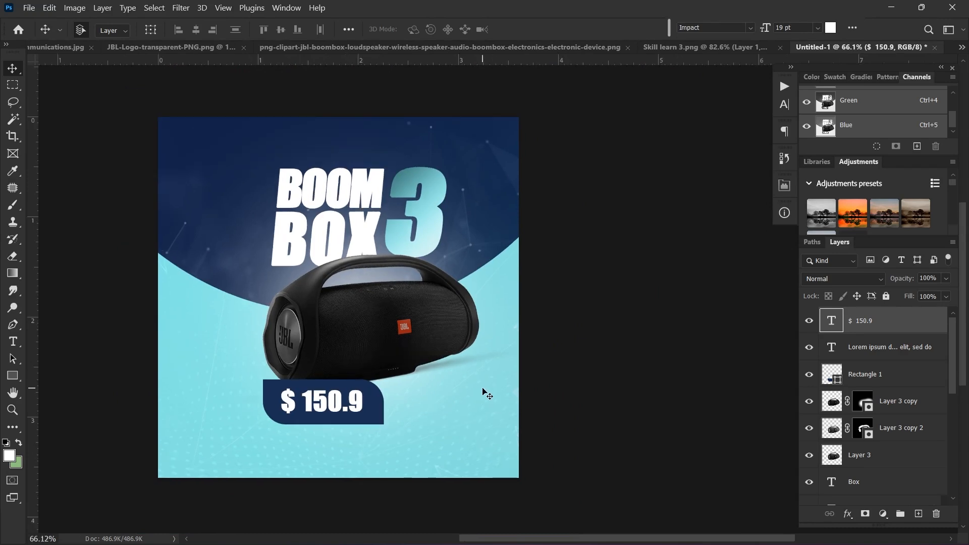
scroll(484, 393, "down", 1)
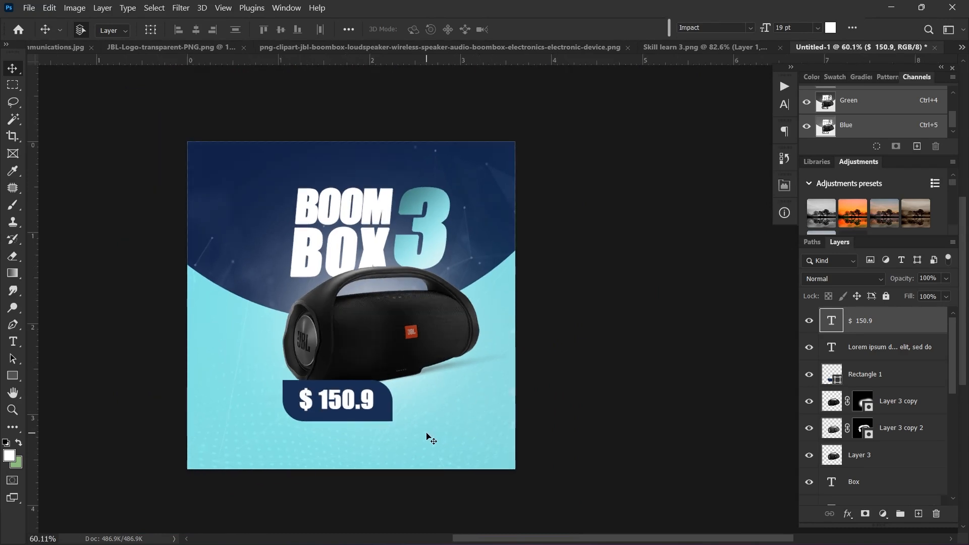
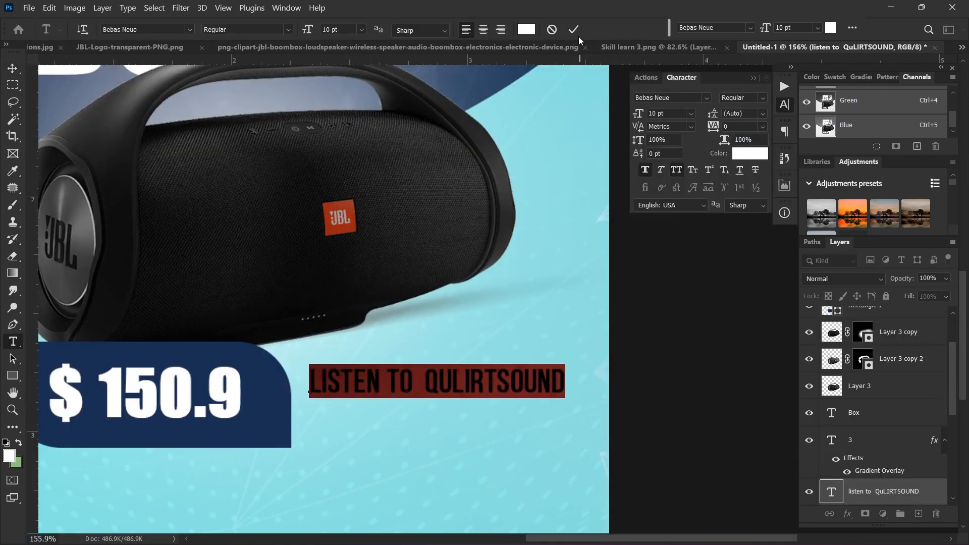
Step: Correct the tagline's spelling so it reads LISTEN TO QUALITY SOUND
left_click(483, 376)
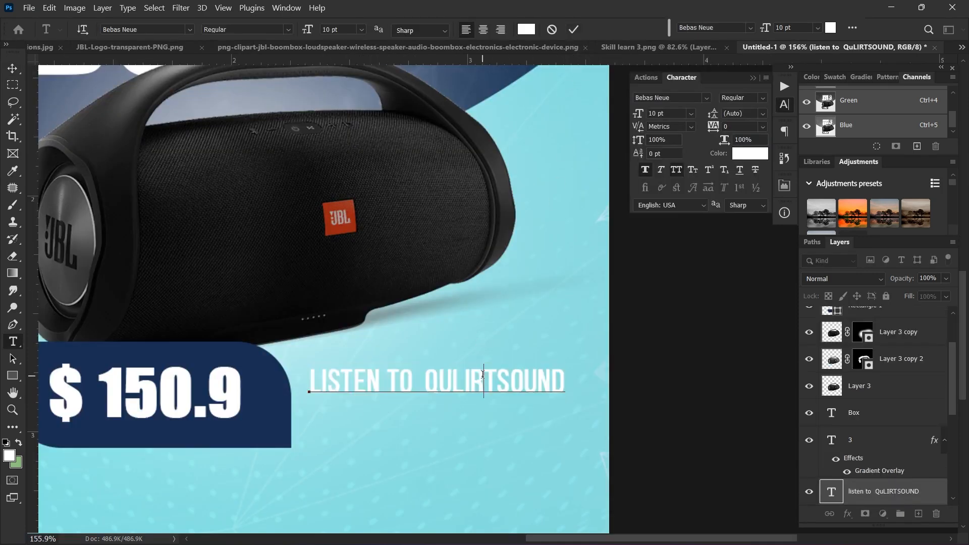
left_click(454, 385)
type("A")
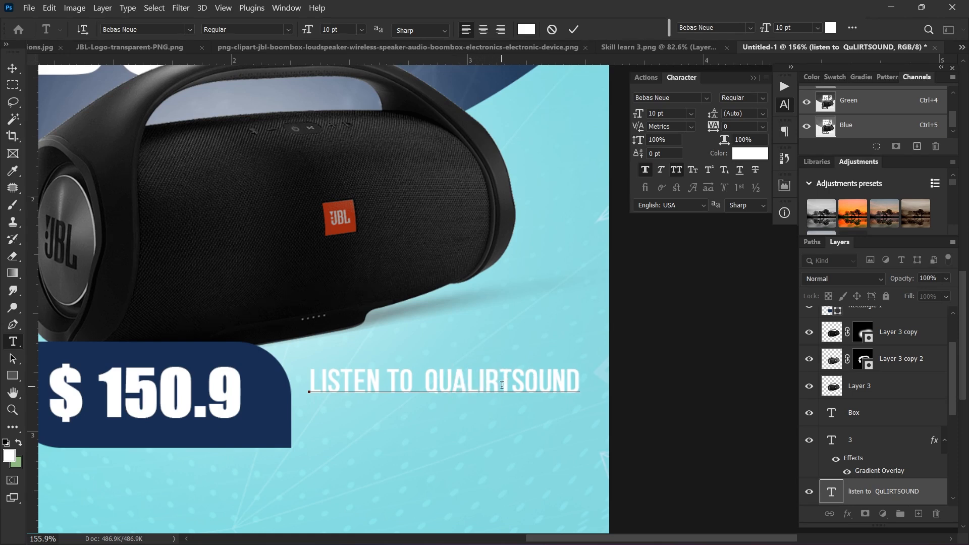
left_click(502, 385)
key("BackSpace")
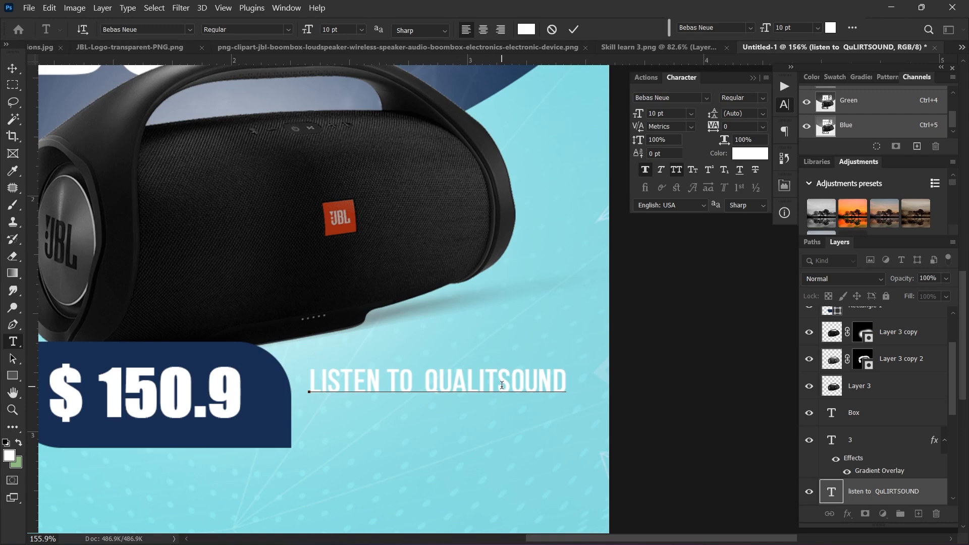
type("Y")
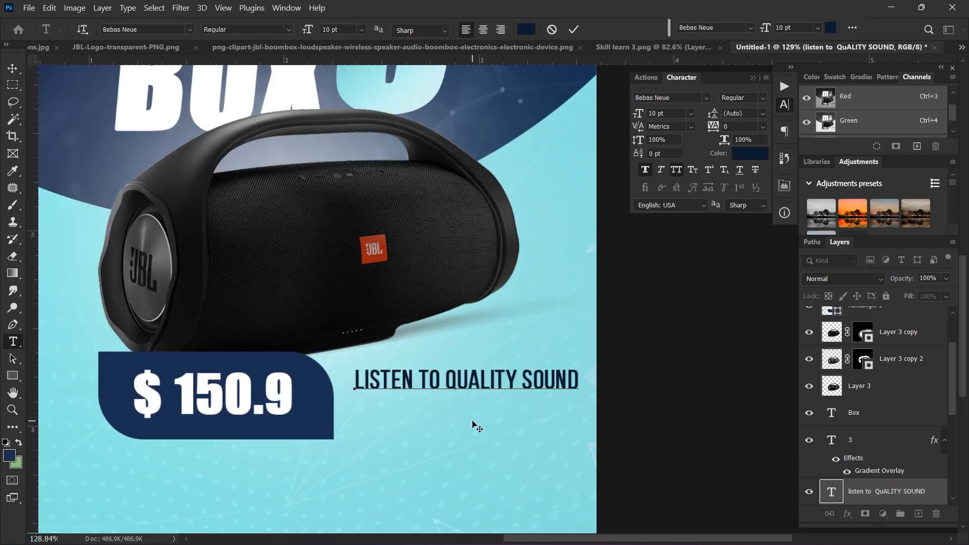
key("ctrl+Return")
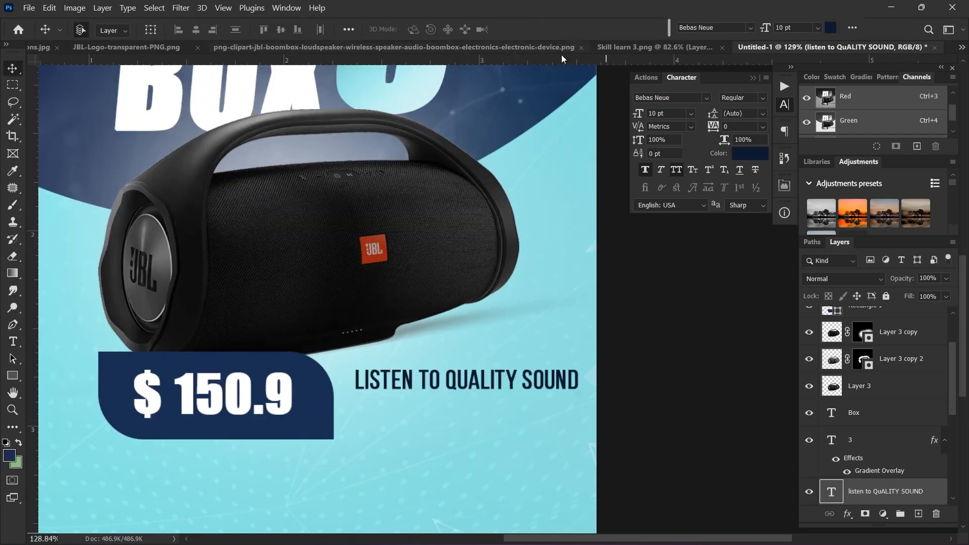
Step: Duplicate the tagline below, retype it as ALL IN ONE PLACE and colour it dark blue
left_click_drag(471, 395, 475, 413)
double_click(476, 406)
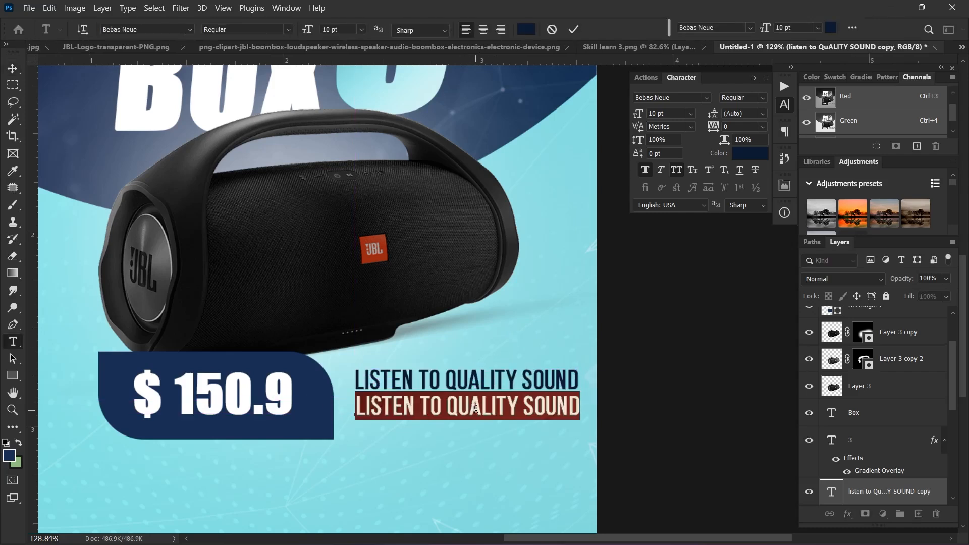
type("ALL IN ONE")
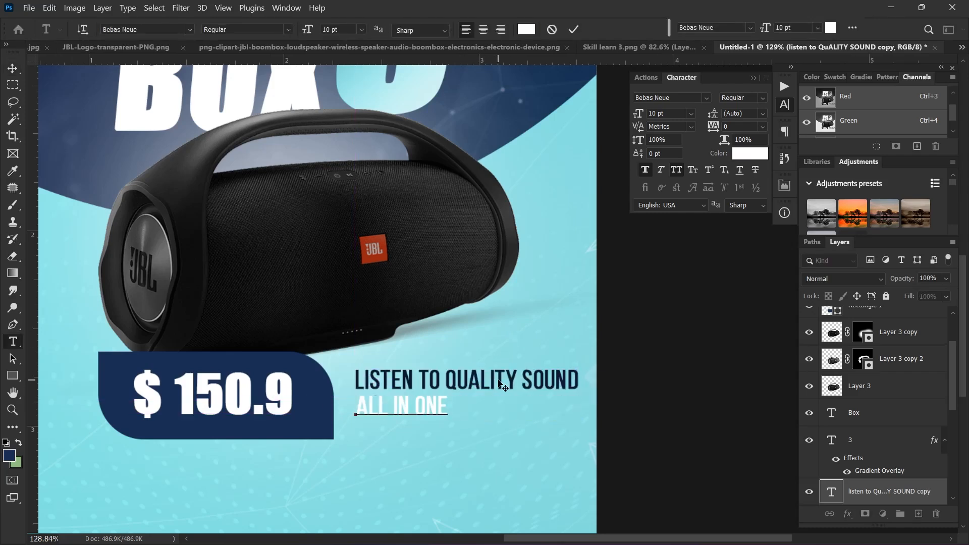
double_click(399, 402)
key("ctrl+a")
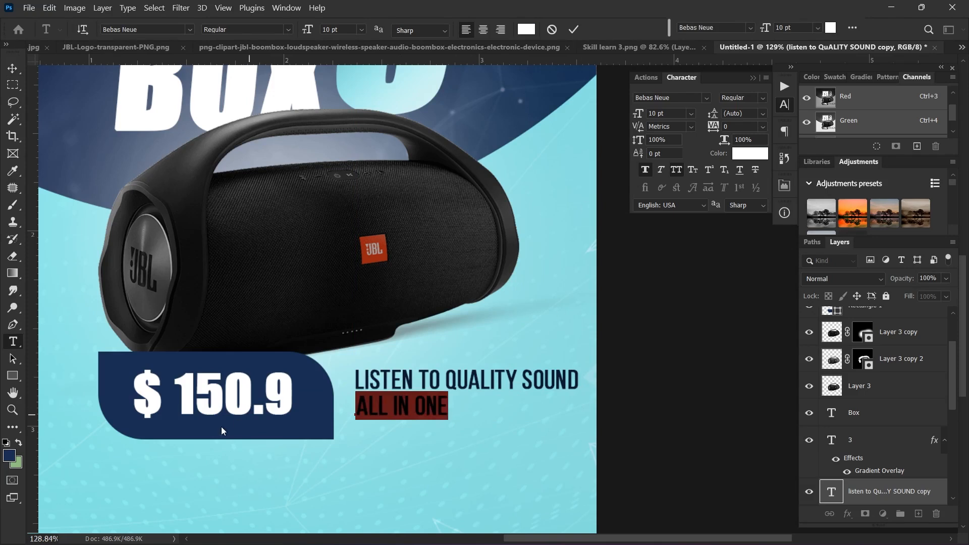
key("alt+BackSpace")
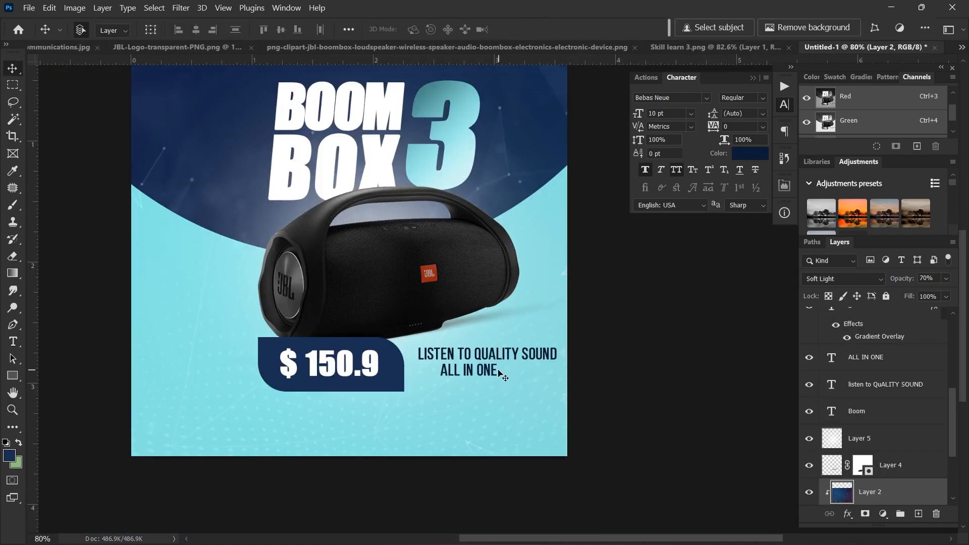
double_click(498, 373)
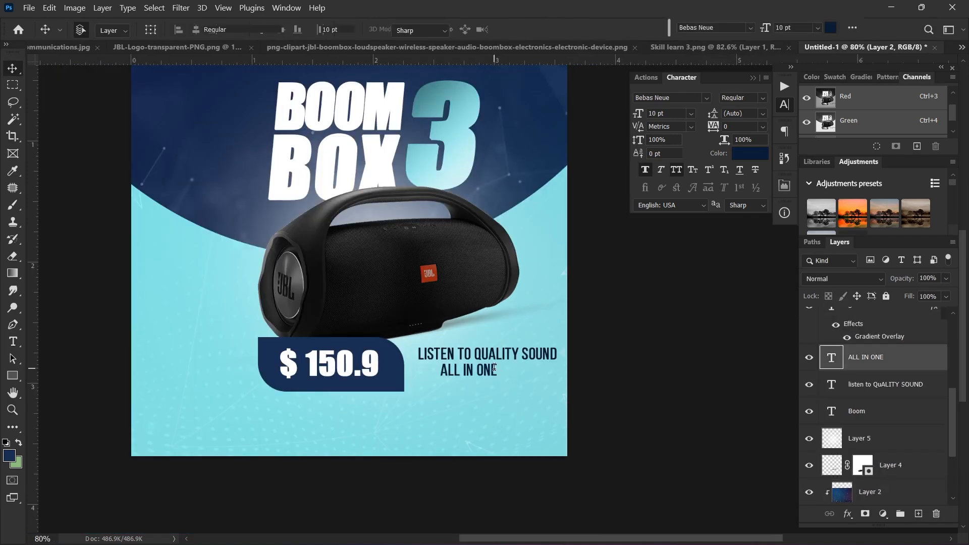
type("PL")
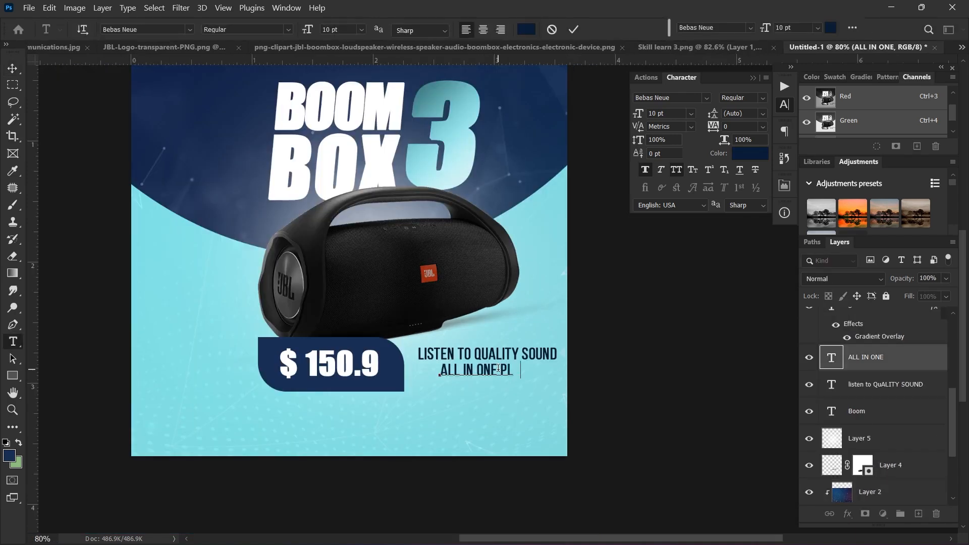
type("ACE")
Step: Commit the ALL IN ONE PLACE text and marquee-select the phone icon in contact icons.png
left_click(574, 29)
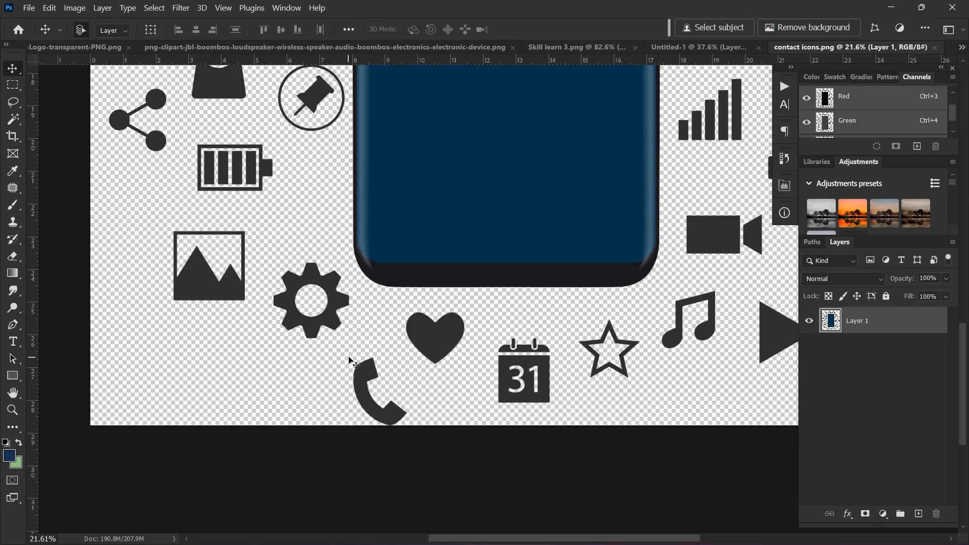
key("m")
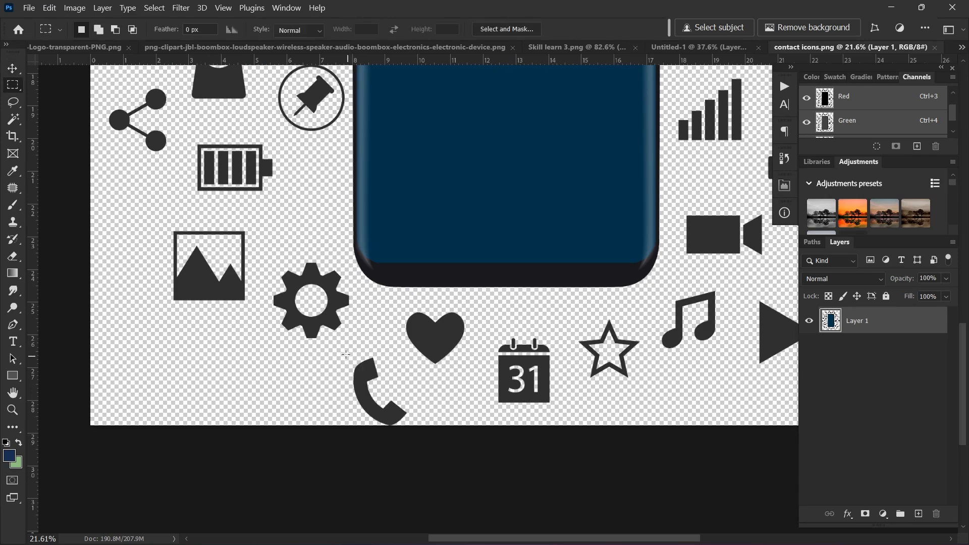
left_click_drag(343, 353, 413, 429)
left_click_drag(411, 429, 414, 430)
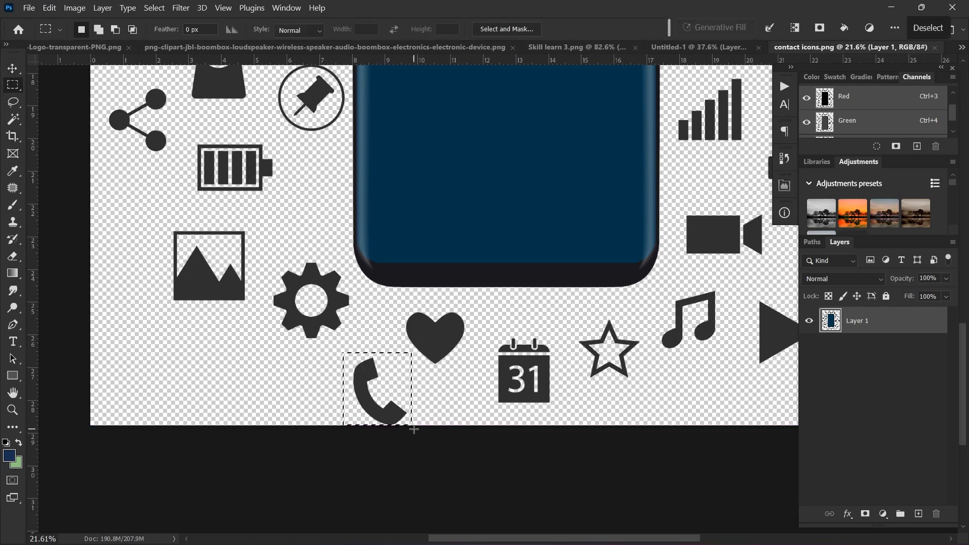
Step: Paste the phone icon into the Untitled-1 ad as a new layer
left_click(962, 47)
left_click(597, 125)
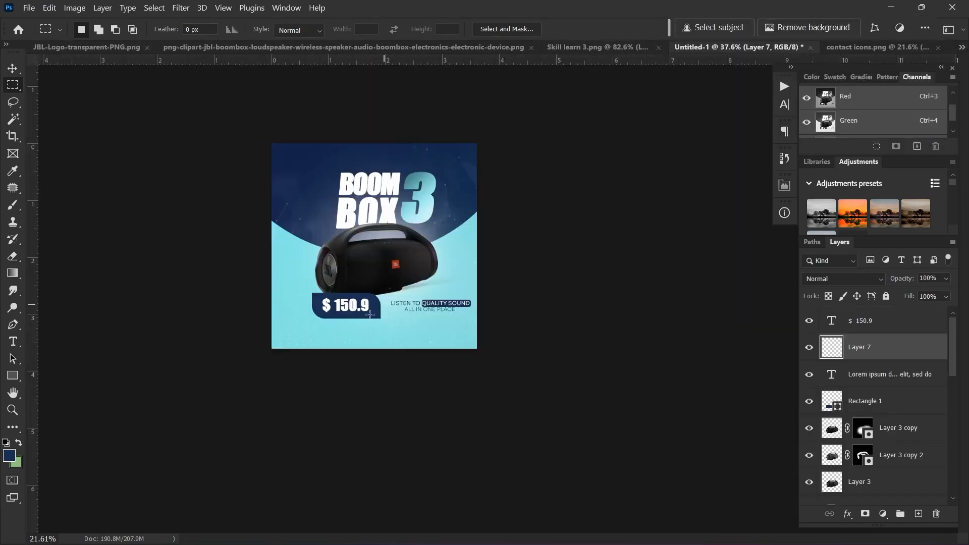
scroll(313, 344, "up", 2)
key("v")
left_click(317, 331)
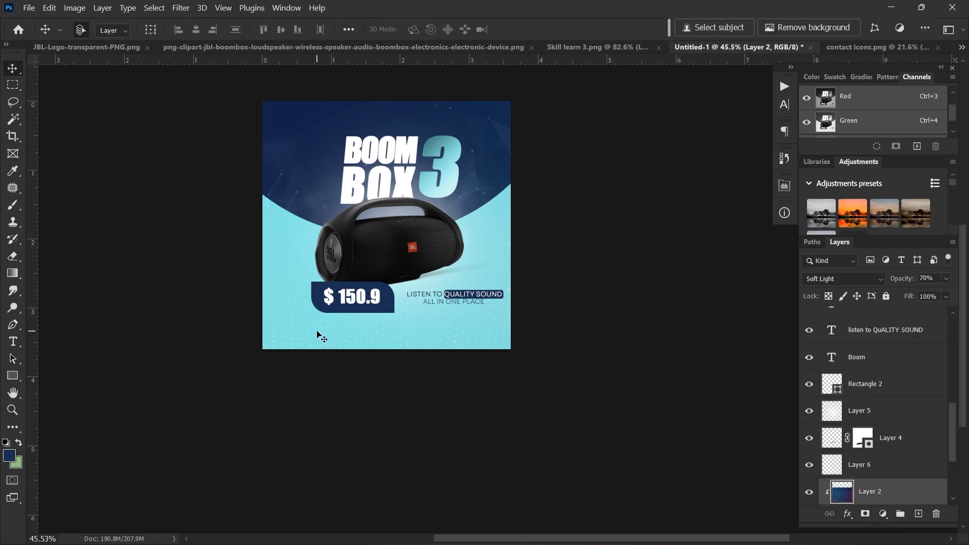
key("ctrl+v")
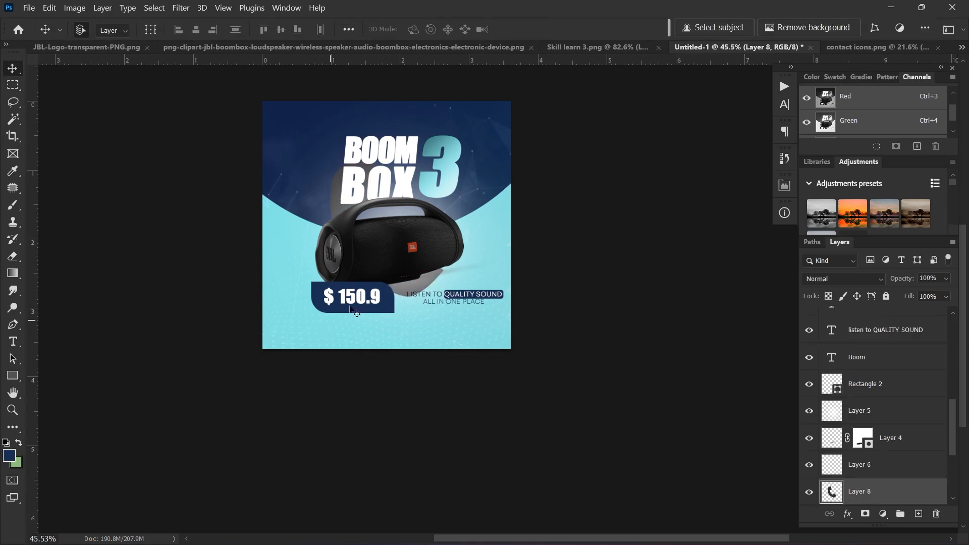
Step: Shift the background glow down-left and put the phone icon layer into Free Transform
scroll(380, 292, "up", 2)
left_click_drag(412, 292, 349, 326)
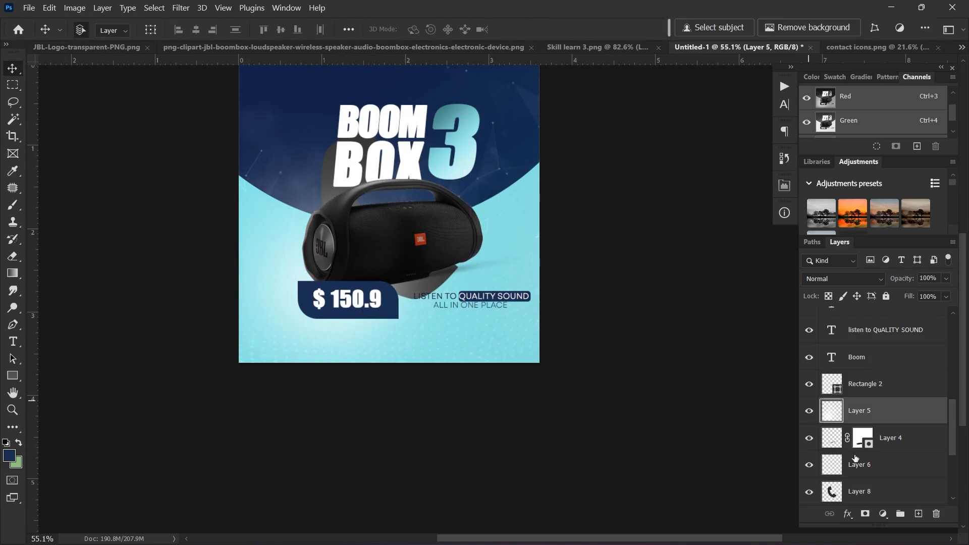
left_click(839, 494)
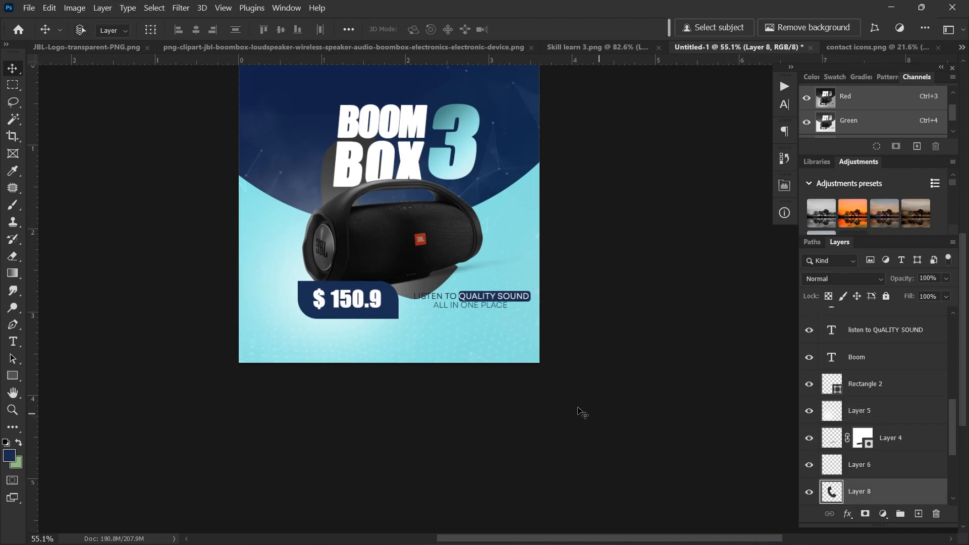
key("ctrl+t")
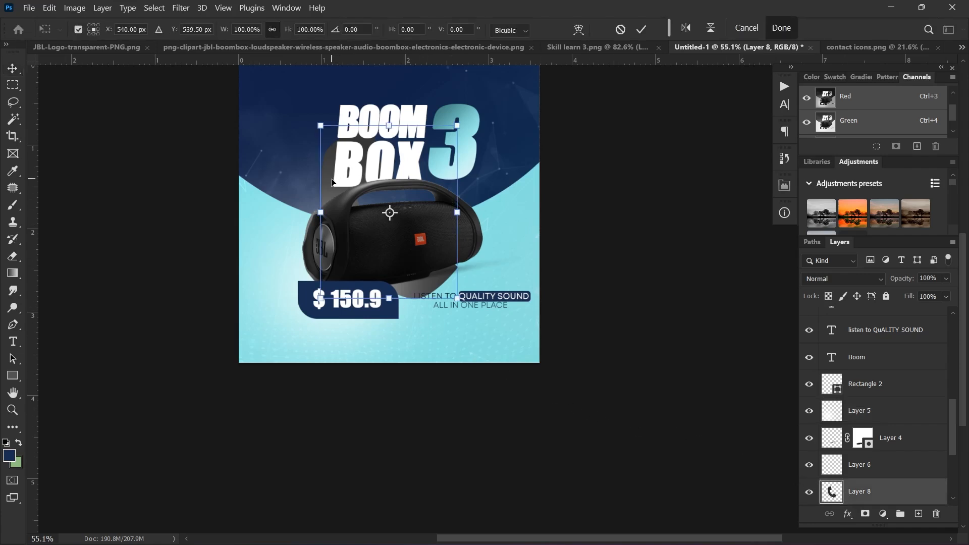
Step: Scale the phone icon to about 8.85% and place it lower-left beneath the price tag
left_click_drag(320, 125, 236, 207)
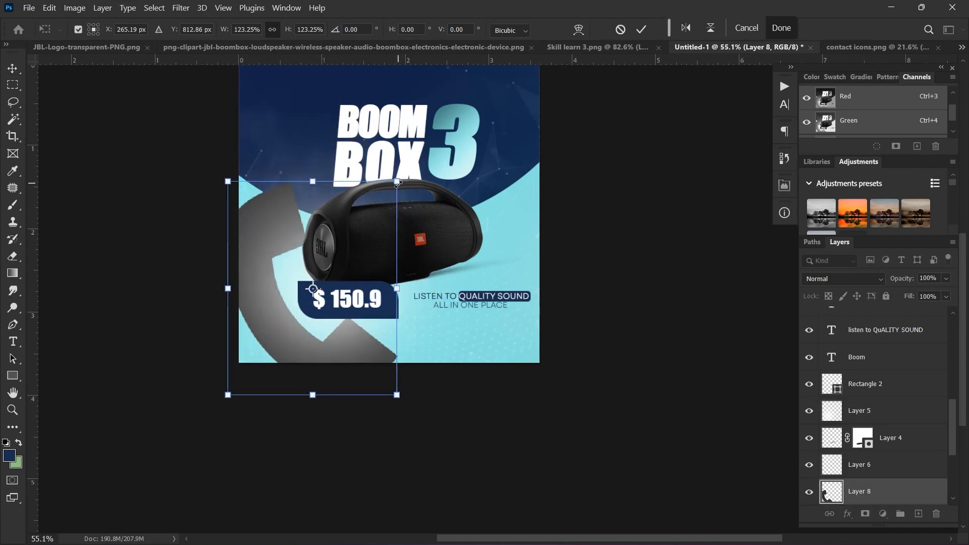
left_click_drag(397, 181, 258, 307)
scroll(260, 317, "up", 5)
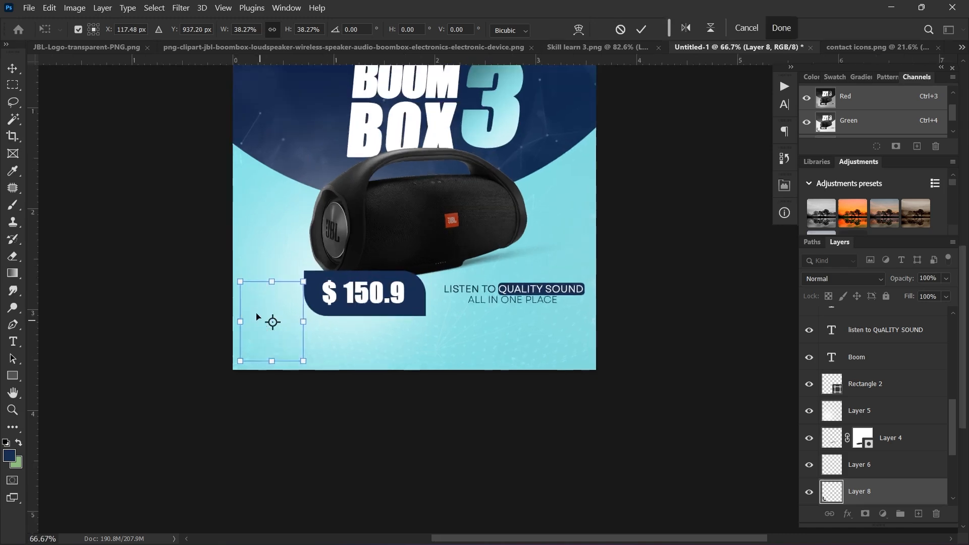
scroll(340, 303, "up", 2)
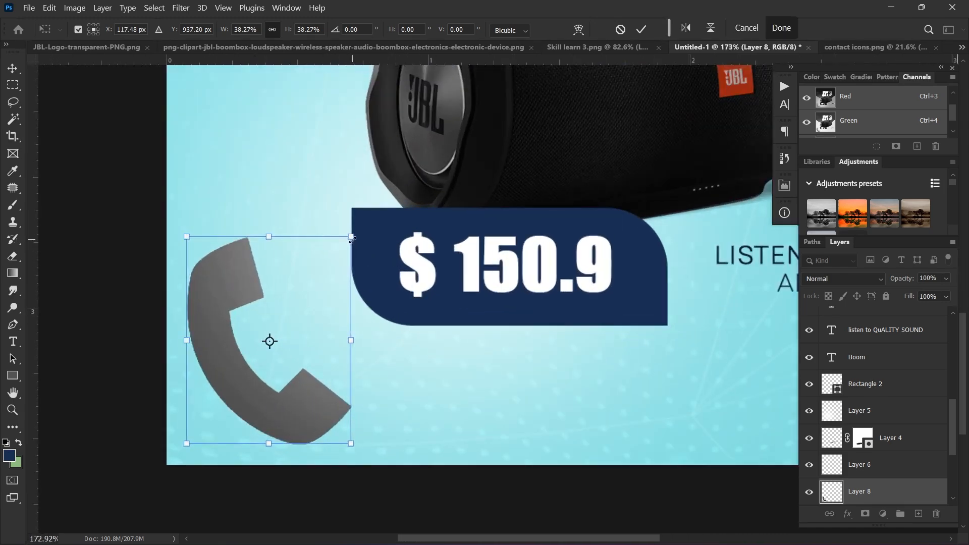
left_click_drag(352, 237, 358, 401)
scroll(361, 403, "down", 3)
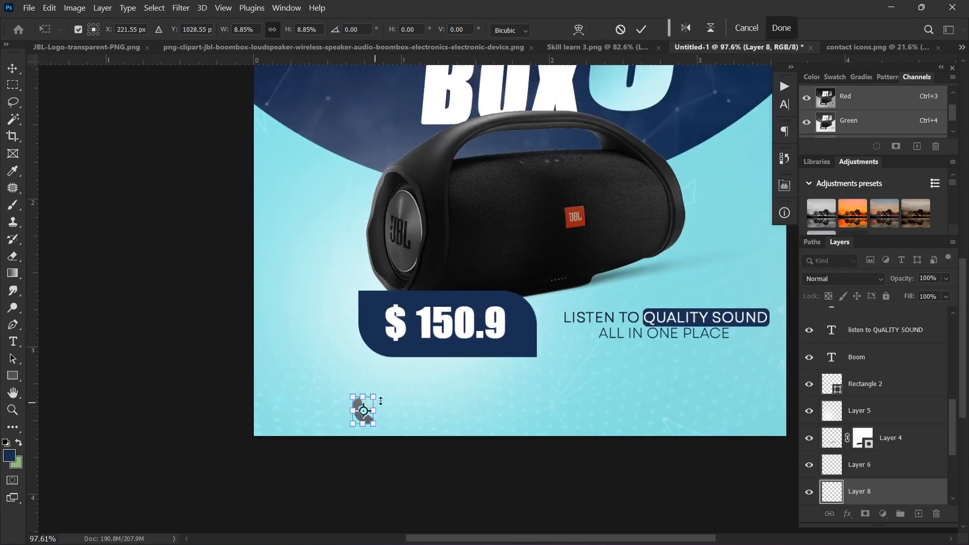
scroll(381, 401, "down", 1)
scroll(893, 488, "down", 3)
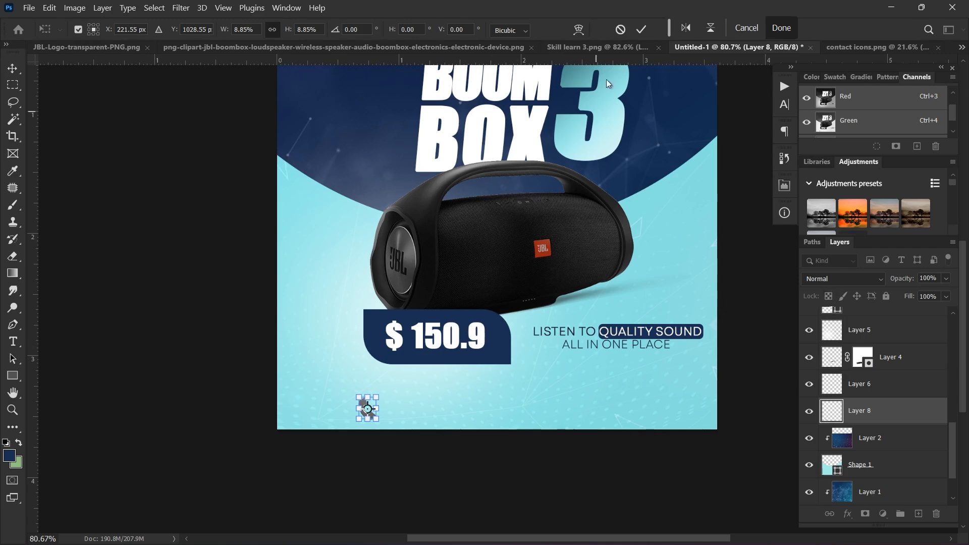
left_click(782, 29)
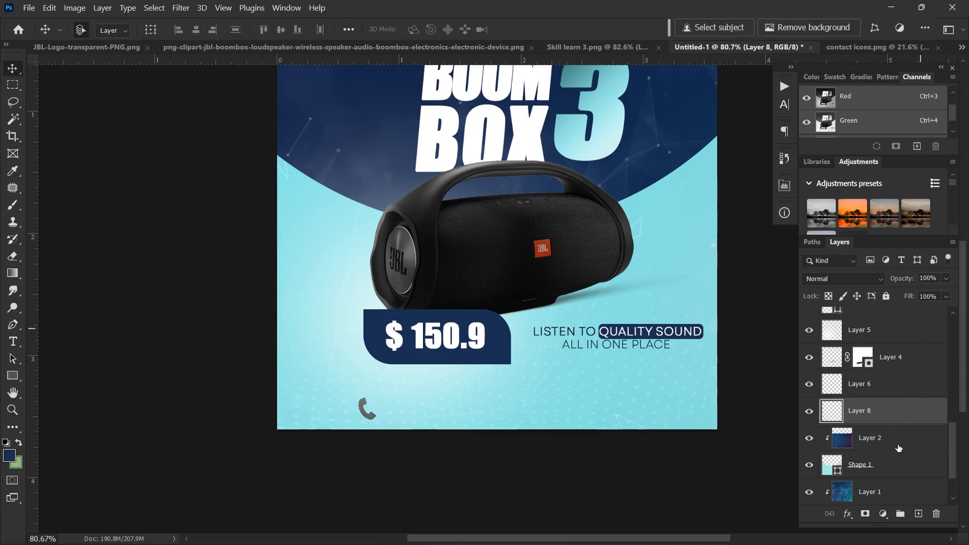
Step: Give the phone icon a Color Overlay of dark navy #001742 sampled from the price tag
double_click(891, 406)
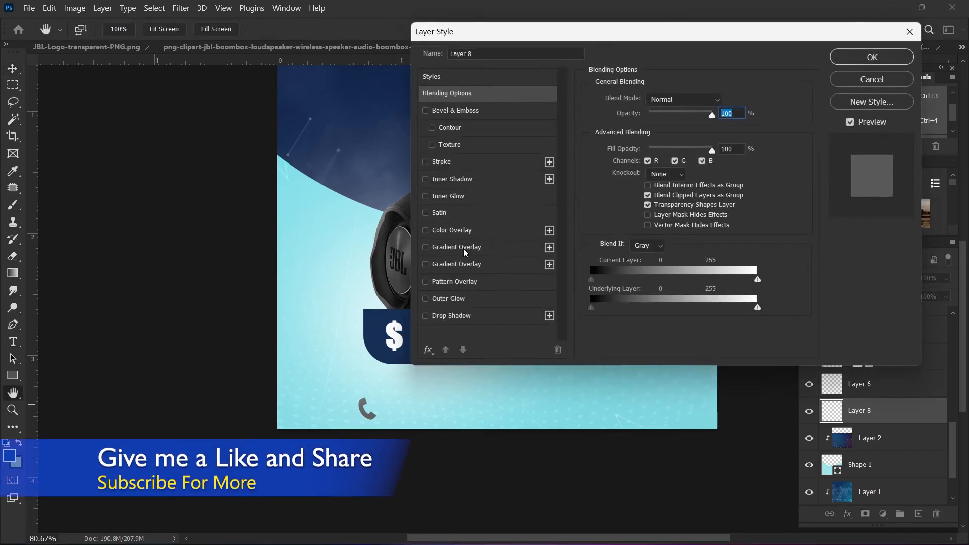
left_click(426, 231)
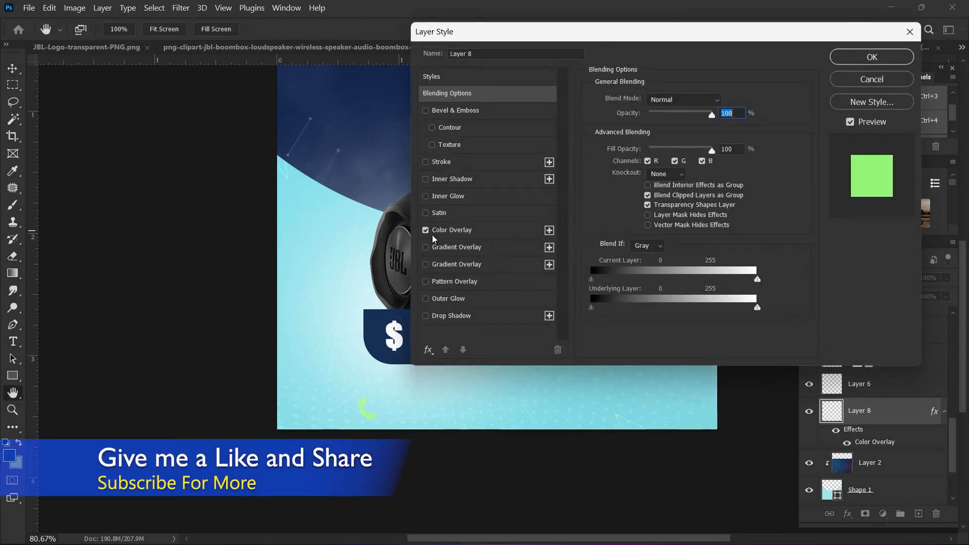
left_click(459, 231)
left_click(724, 103)
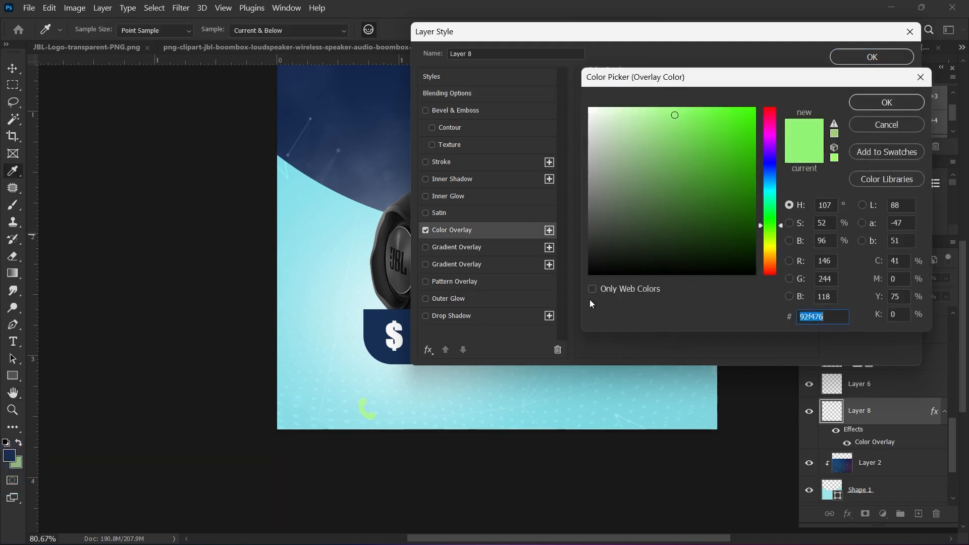
left_click(363, 113)
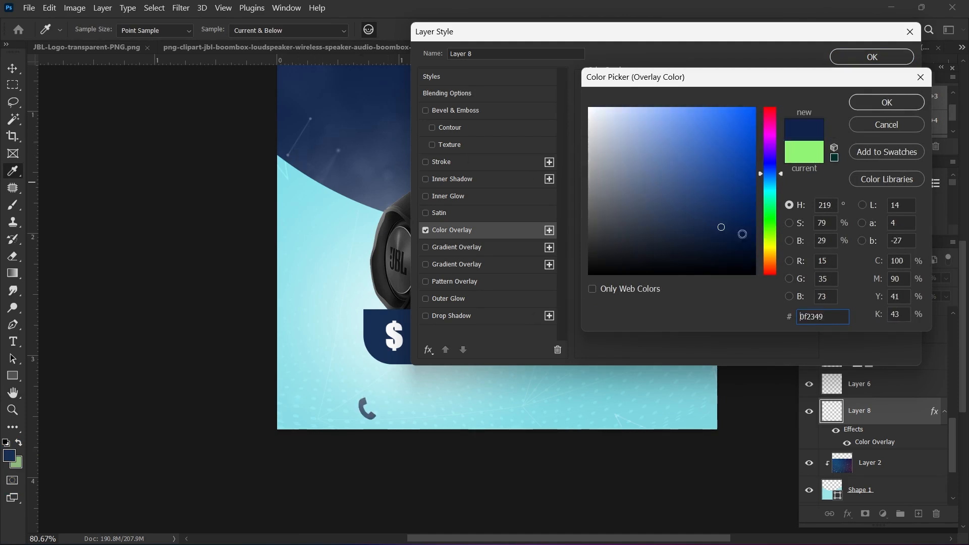
mouse_move(720, 226)
left_mouse_down()
mouse_move(729, 255)
mouse_move(753, 252)
mouse_move(753, 234)
left_mouse_up()
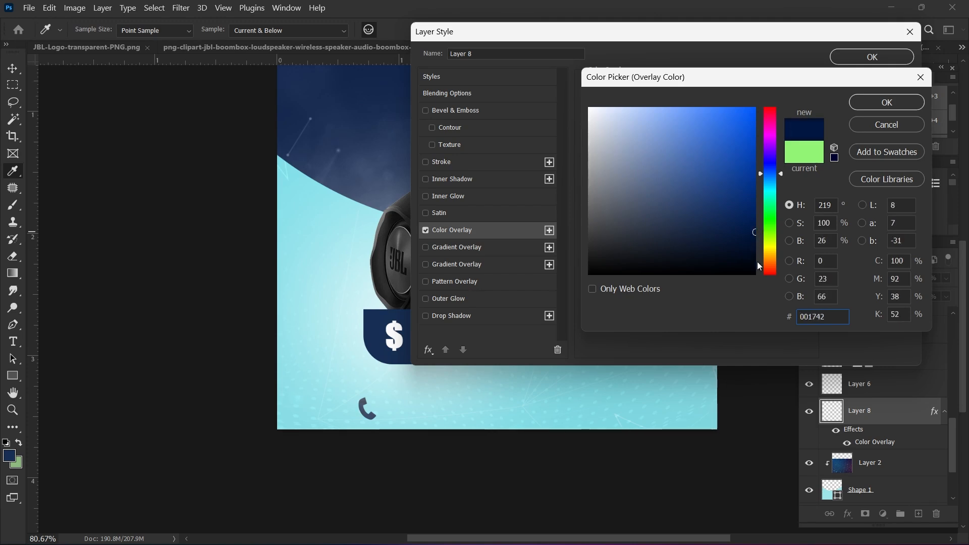
left_click(864, 102)
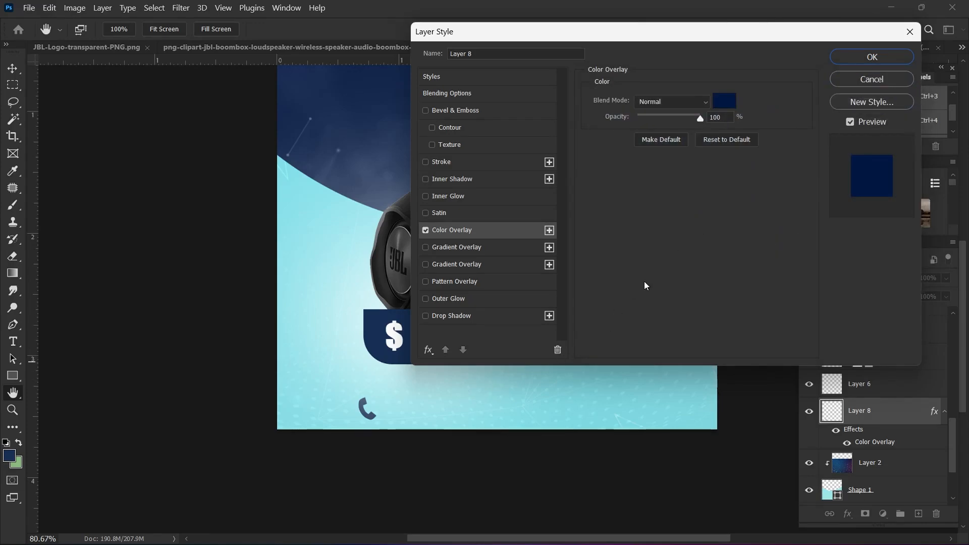
left_click(872, 57)
scroll(353, 411, "up", 5)
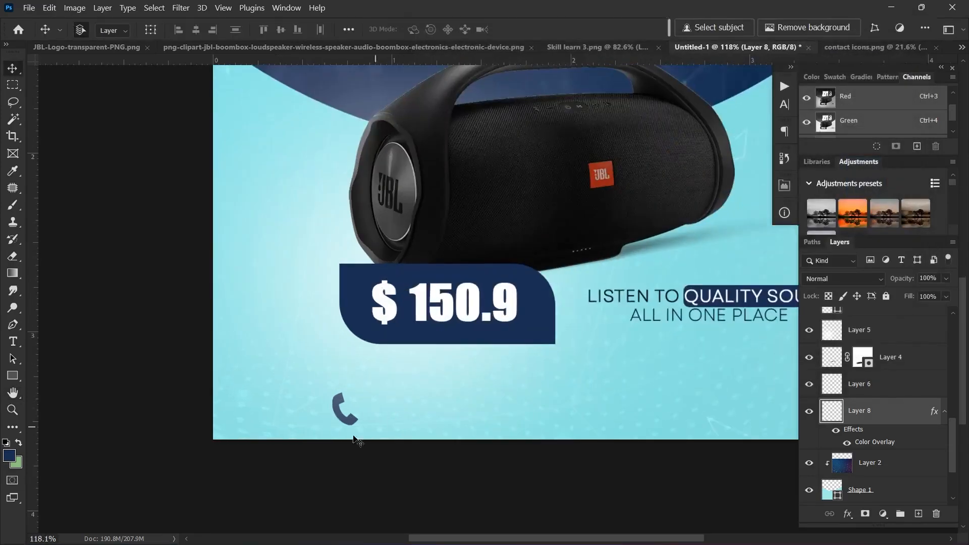
left_click_drag(318, 412, 321, 412)
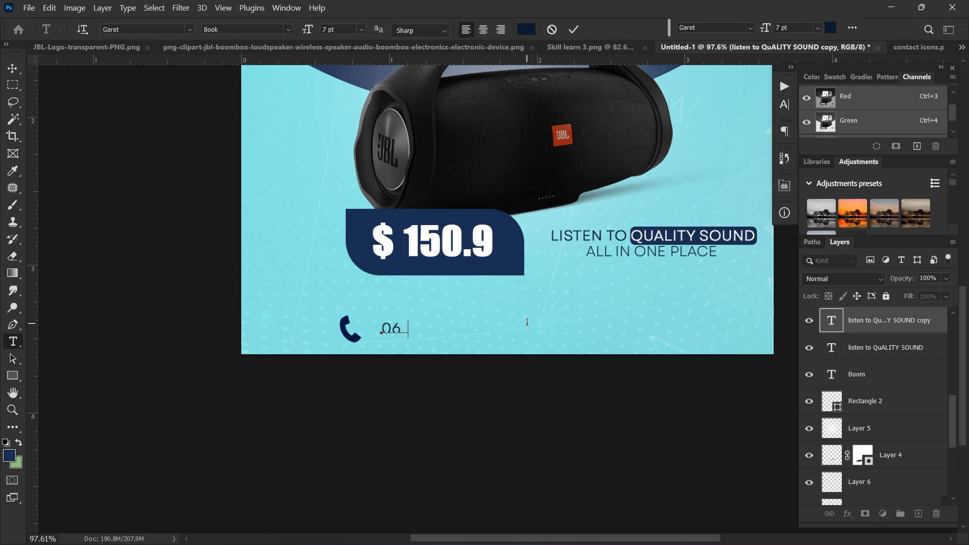
type("7900345")
left_click(573, 30)
key("v")
scroll(458, 328, "up", 2)
left_click_drag(415, 333, 399, 314)
Step: Retype the upper number copy as CONTACT US and position it above the phone number
double_click(398, 314)
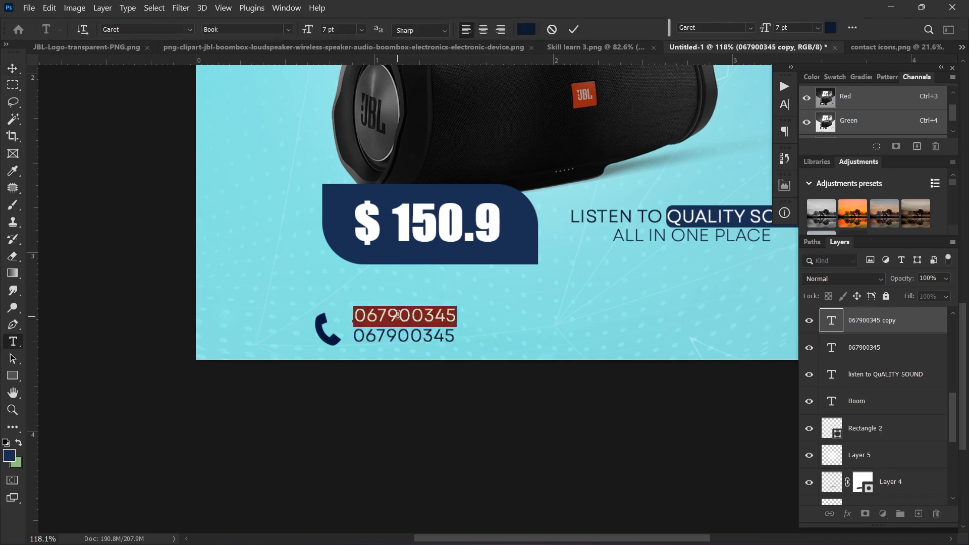
type("C")
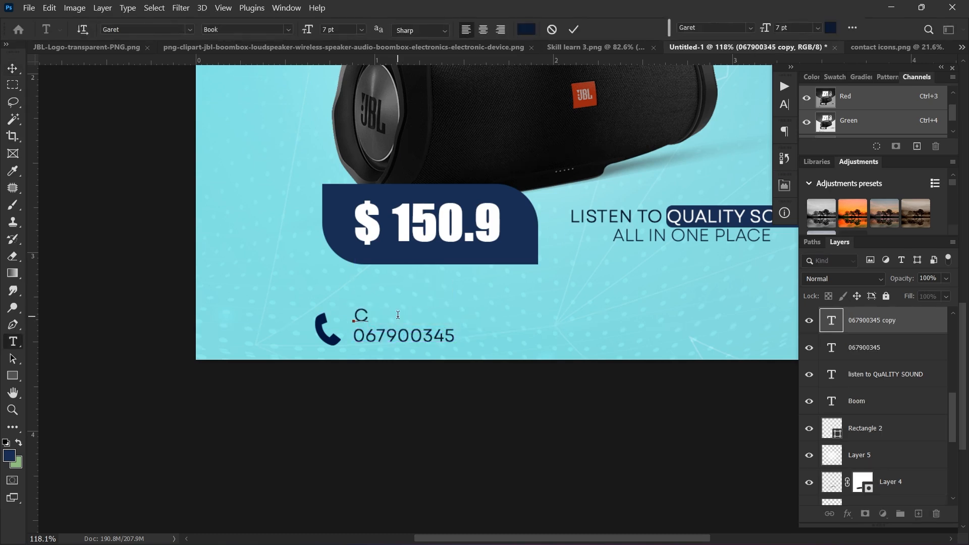
type("ONTACT JUS")
key("BackSpace")
key("BackSpace")
type("US")
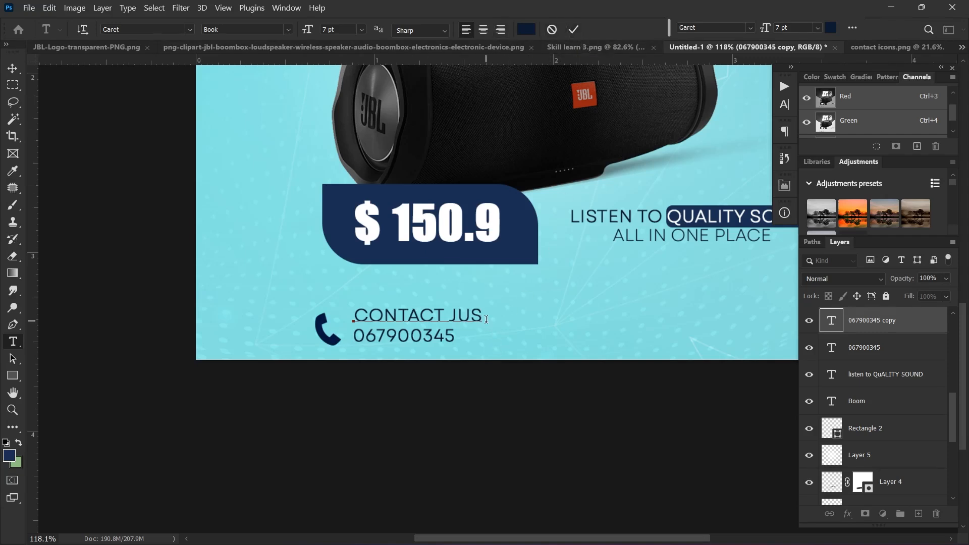
key("BackSpace")
key("BackSpace")
type("US")
left_click(573, 32)
key("v")
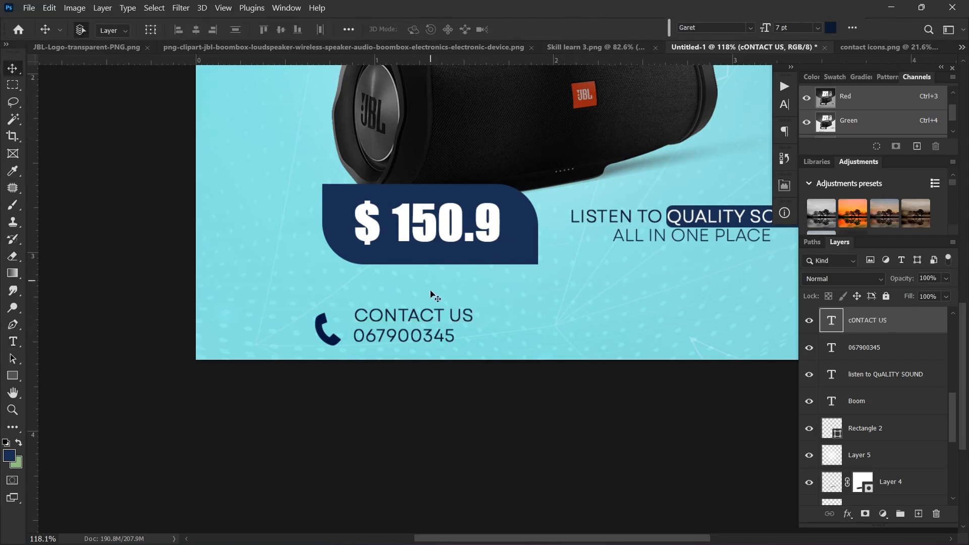
left_click_drag(417, 317, 414, 320)
Step: Reduce the CONTACT US text to 6 pt
double_click(417, 318)
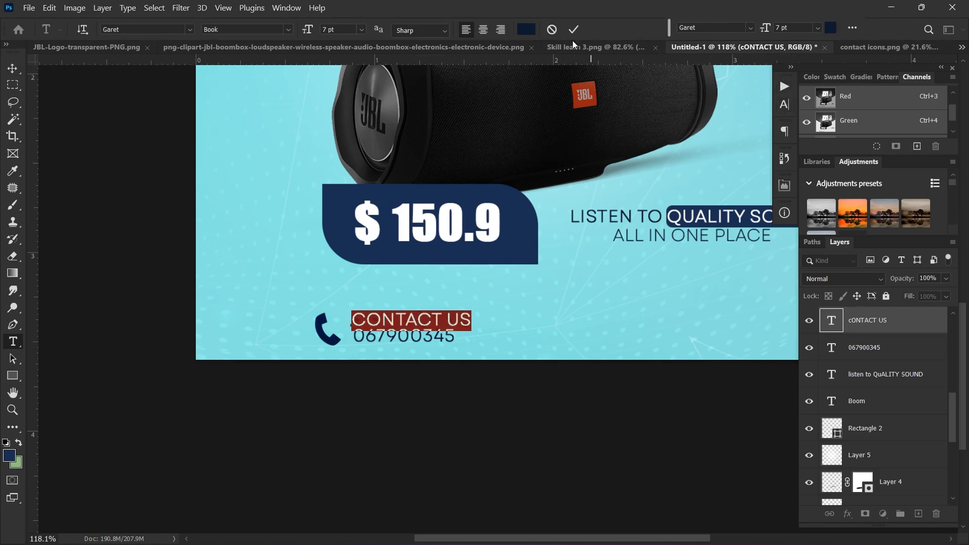
left_click_drag(310, 33, 309, 39)
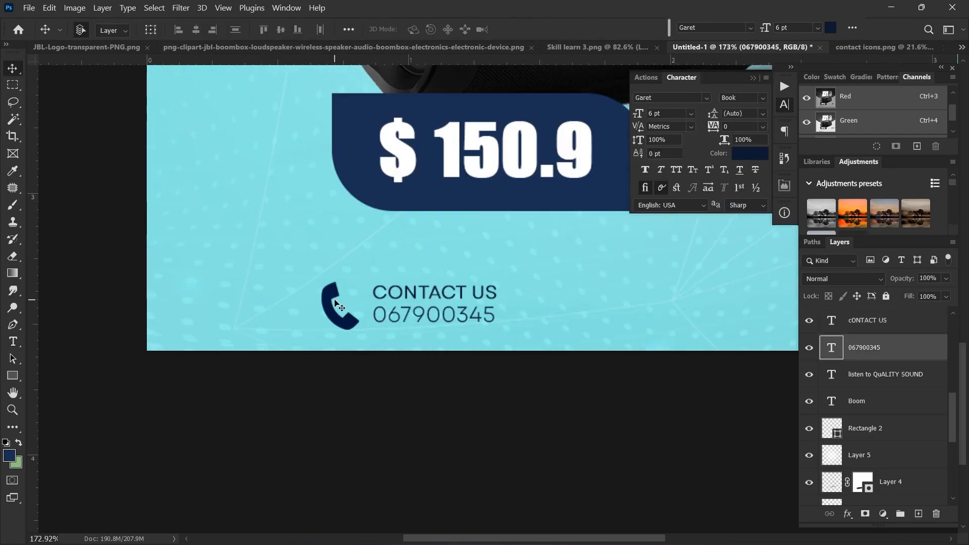
left_click(335, 301)
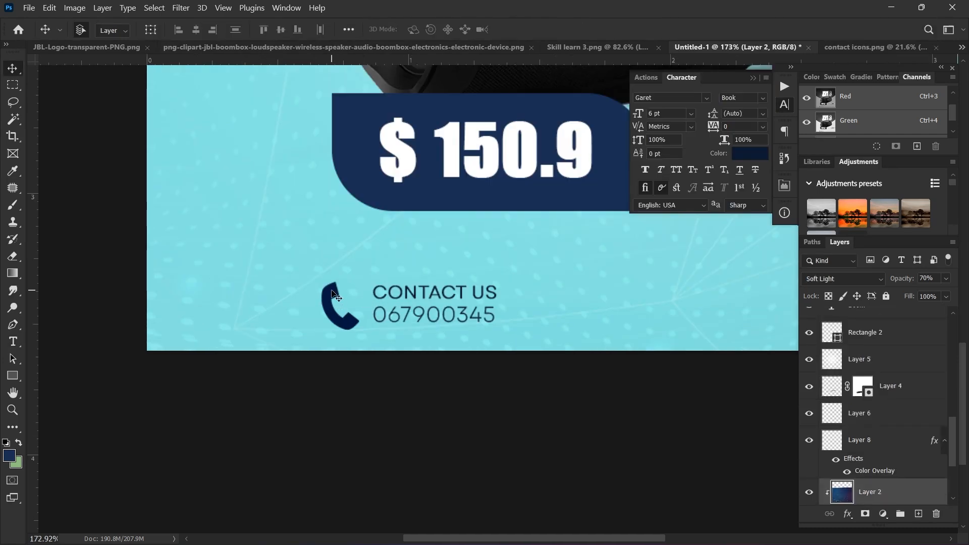
Step: Stamp all visible layers into merged Layer 9 and raise it to the top of the stack
left_click(339, 296)
scroll(908, 406, "up", 10)
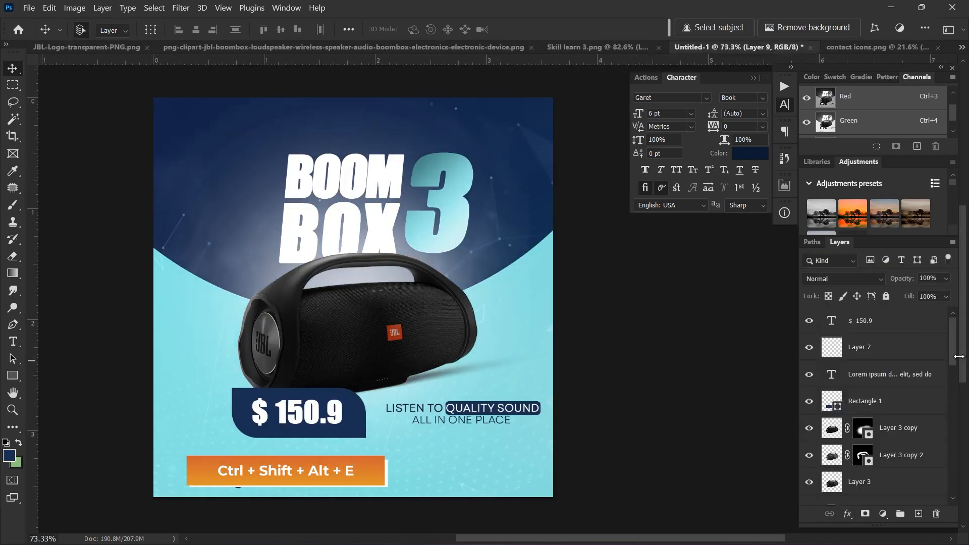
left_click_drag(953, 359, 936, 478)
scroll(909, 457, "down", 1)
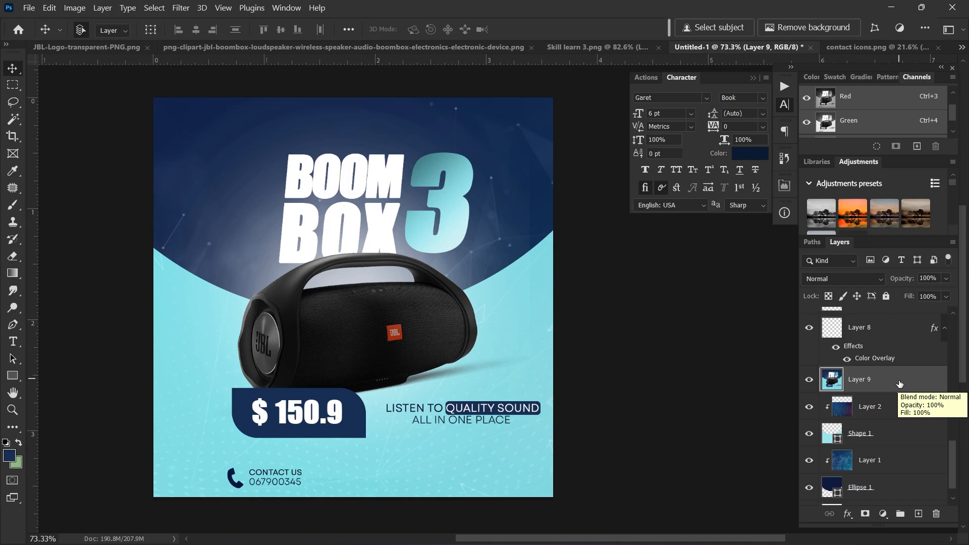
key("ctrl+bracketright")
key("ctrl+bracketright")
key("ctrl+bracketright")
key("ctrl+bracketright")
key("ctrl+bracketright")
key("ctrl+bracketright")
key("ctrl+bracketright")
key("ctrl+bracketright")
key("ctrl+bracketright")
key("ctrl+bracketright")
key("ctrl+bracketright")
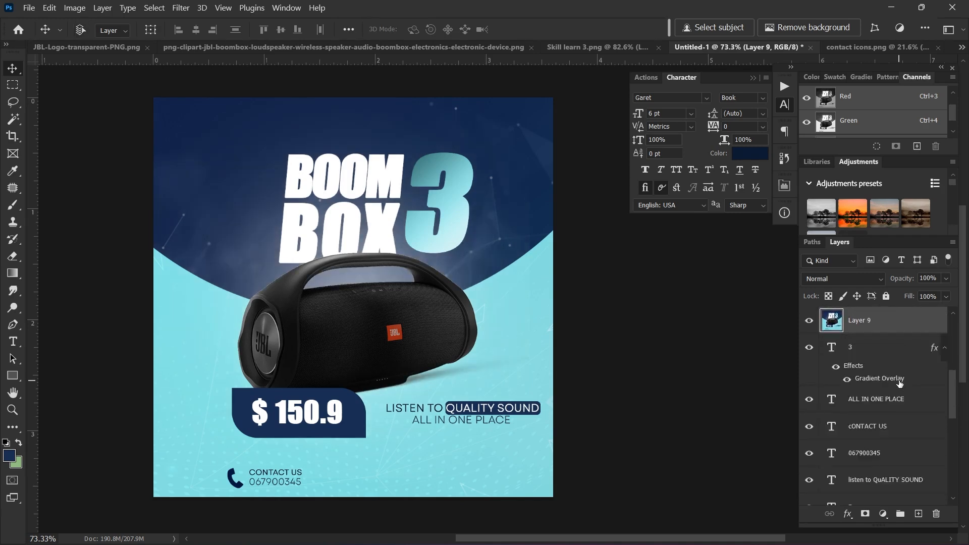
key("ctrl+bracketright")
key("ctrl+bracketright")
key("ctrl+bracketright")
key("ctrl+bracketright")
key("ctrl+bracketright")
key("ctrl+bracketright")
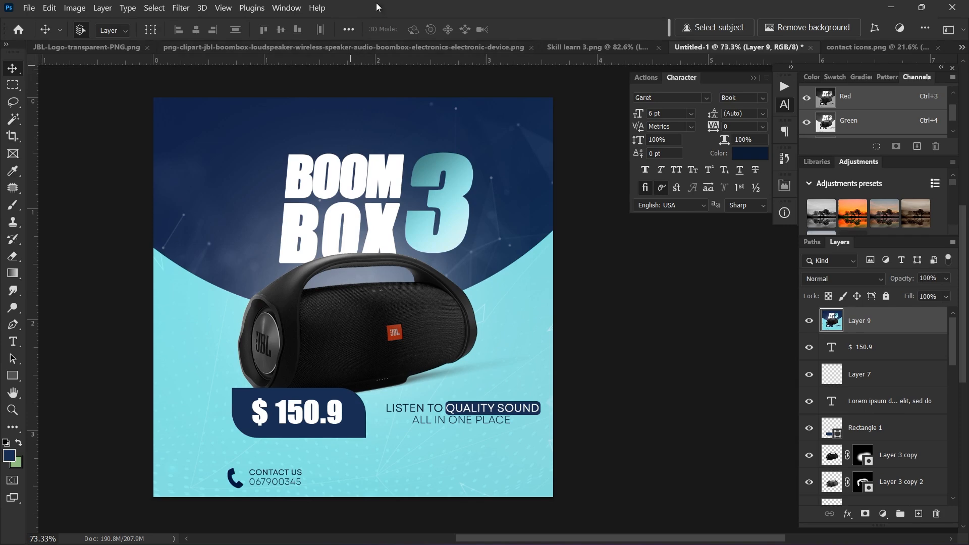
Step: Open the Camera Raw Filter on the merged layer in Before/After view
left_click(183, 11)
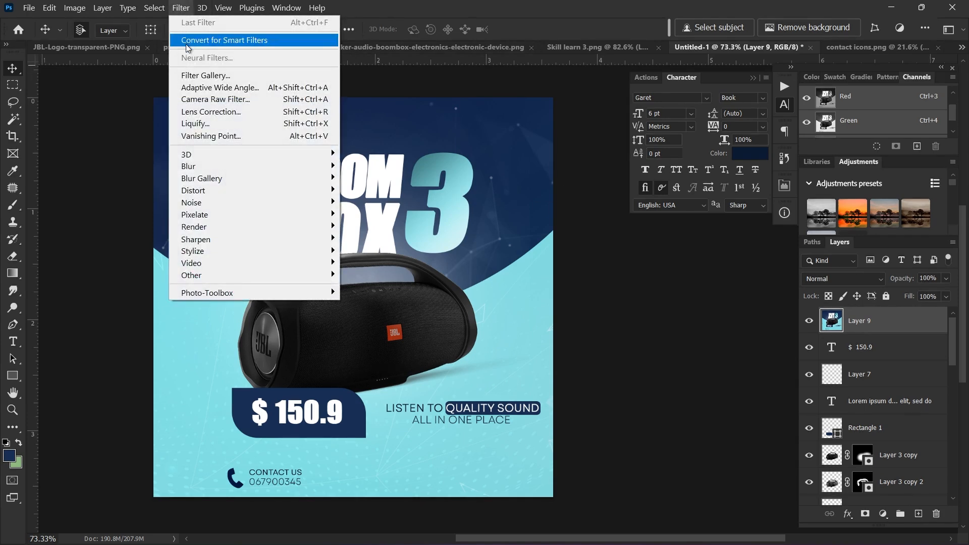
left_click(239, 101)
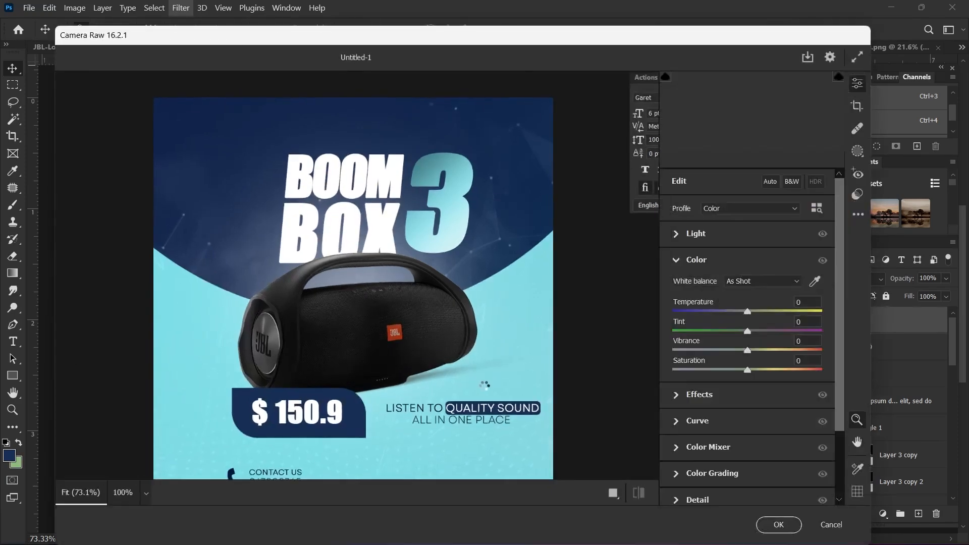
left_click(613, 493)
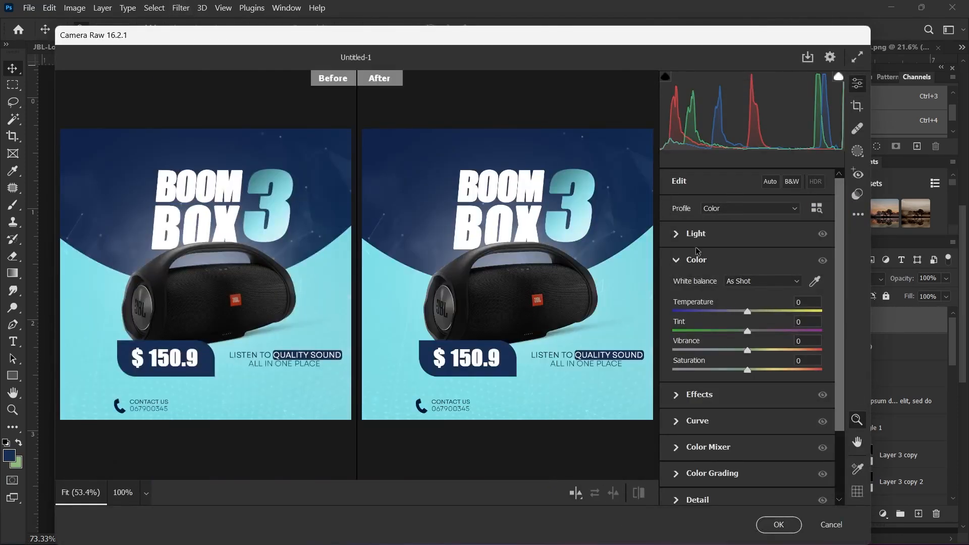
Step: Set Light to Exposure -0.15, Contrast +29, Highlights +30 and Blacks +33
left_click(678, 234)
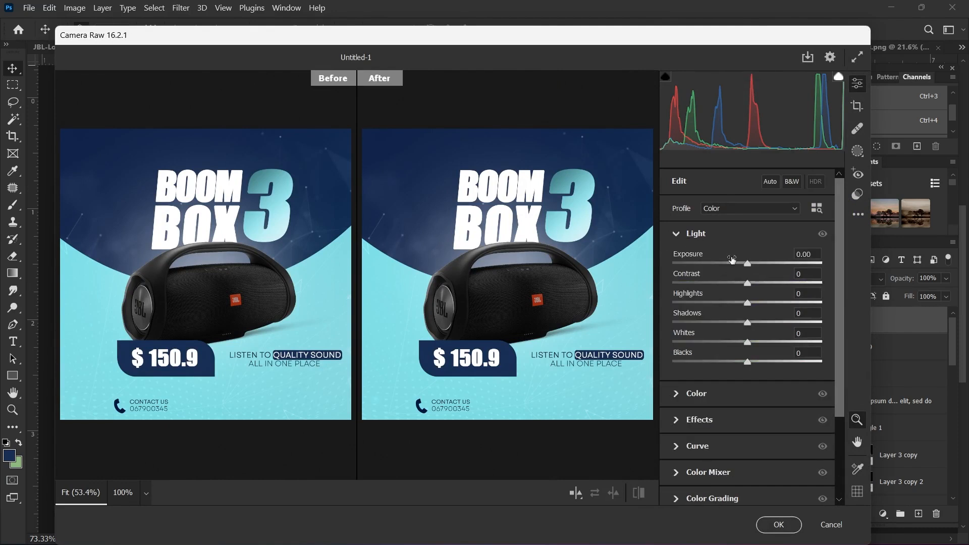
left_click_drag(749, 262, 770, 283)
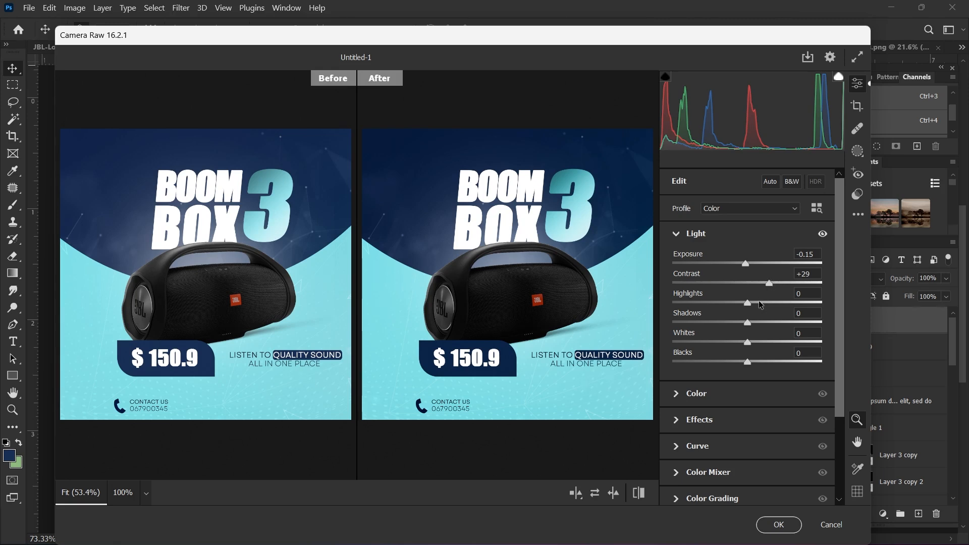
left_click_drag(748, 304, 747, 337)
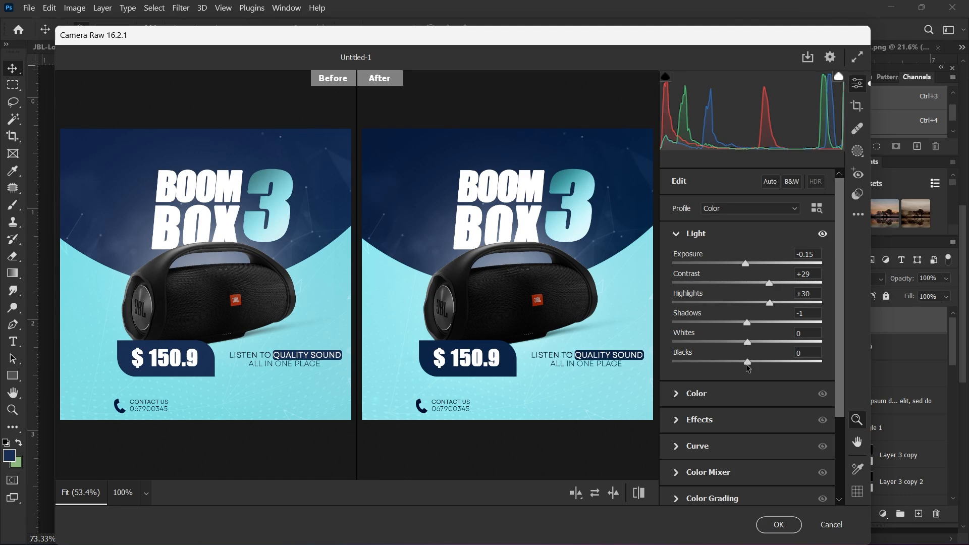
left_click_drag(747, 364, 788, 371)
left_click_drag(776, 374, 772, 374)
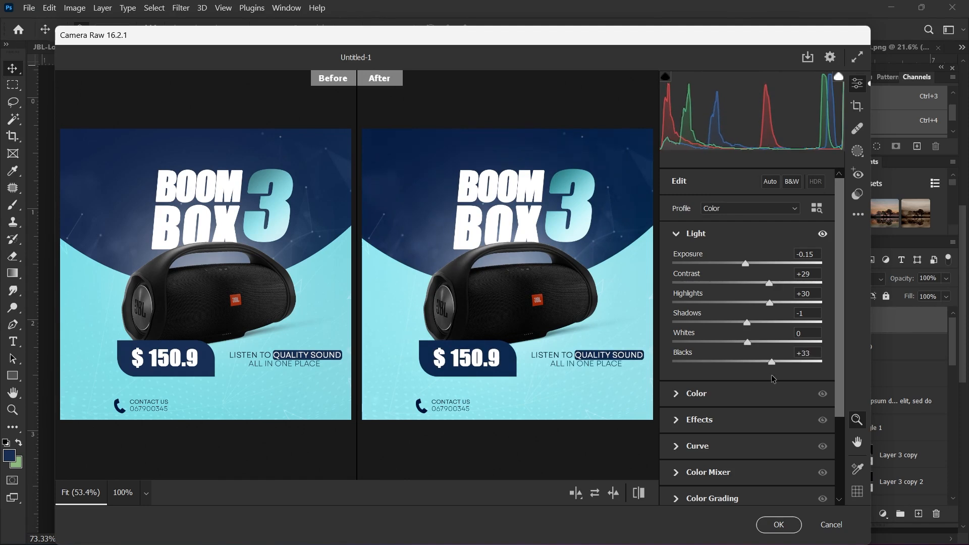
Step: Set Color to Temperature -4, Vibrance +8 and Saturation +15, zooming the preview to compare
left_click(683, 393)
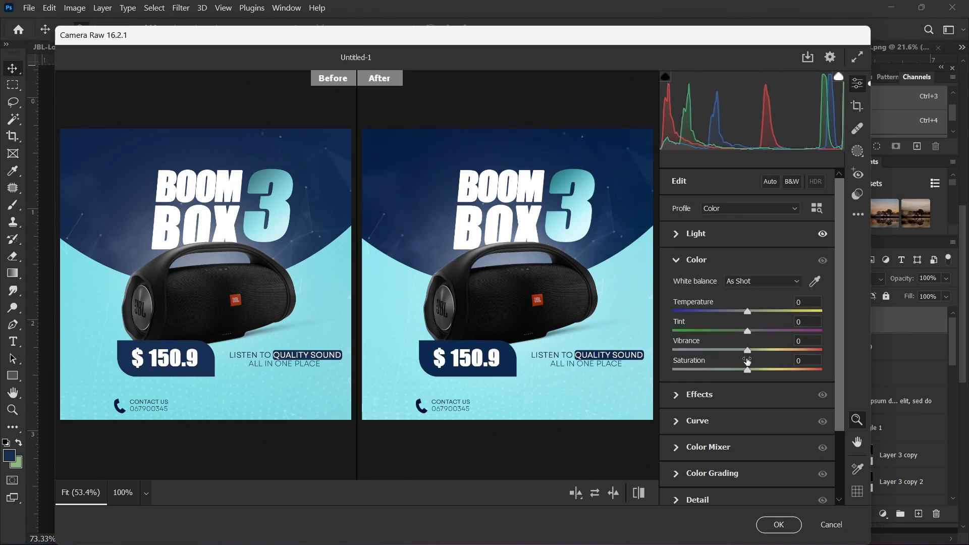
scroll(714, 370, "up", 2)
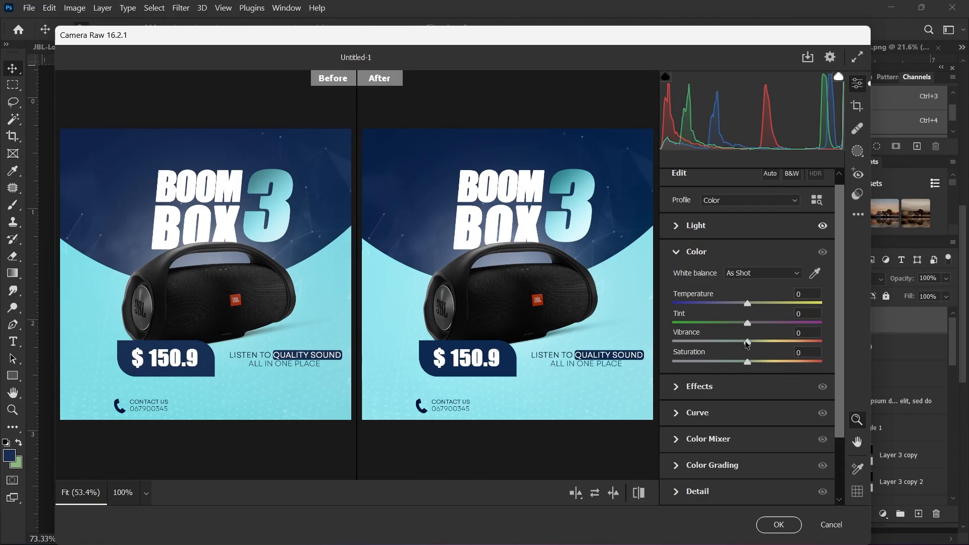
left_click_drag(749, 301, 748, 323)
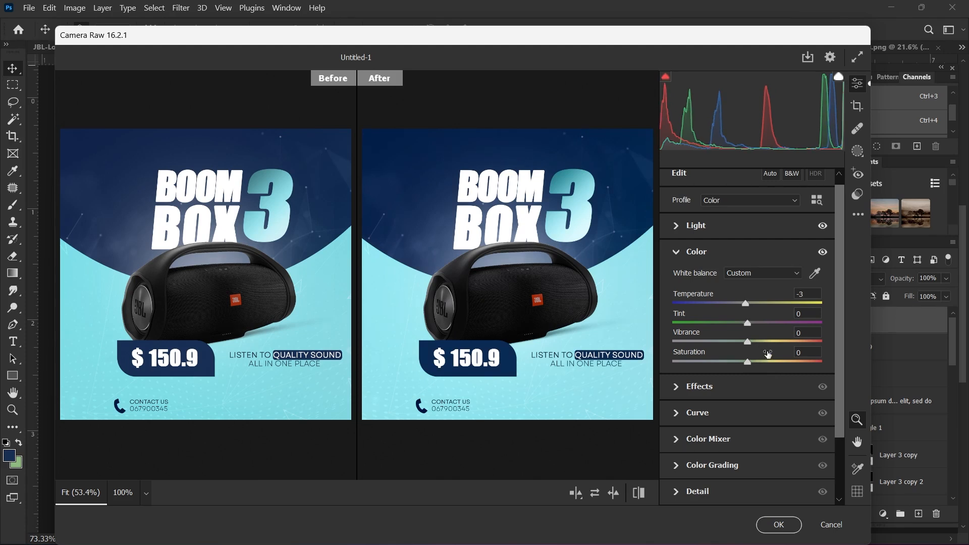
left_click_drag(748, 343, 759, 365)
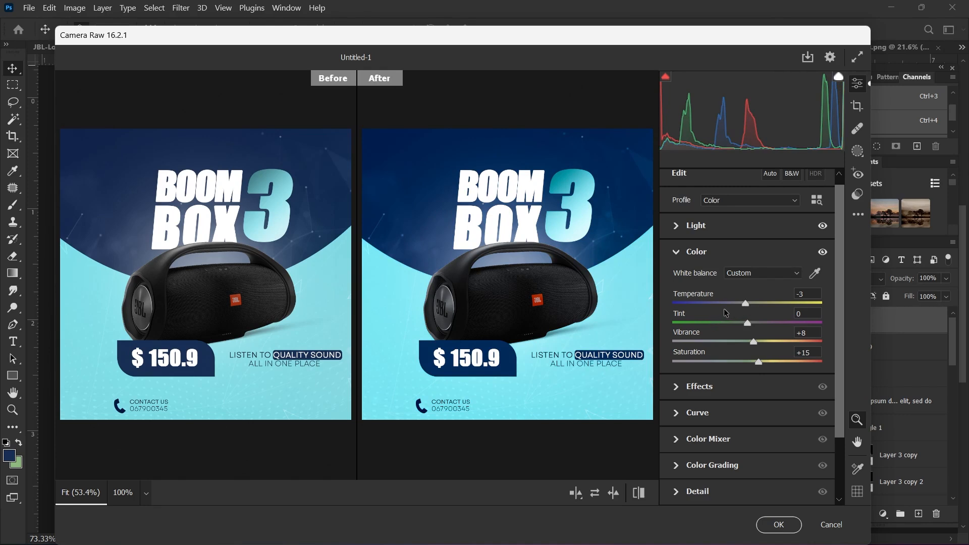
mouse_move(745, 304)
left_mouse_down()
mouse_move(762, 306)
mouse_move(746, 311)
left_mouse_up()
scroll(751, 340, "down", 2)
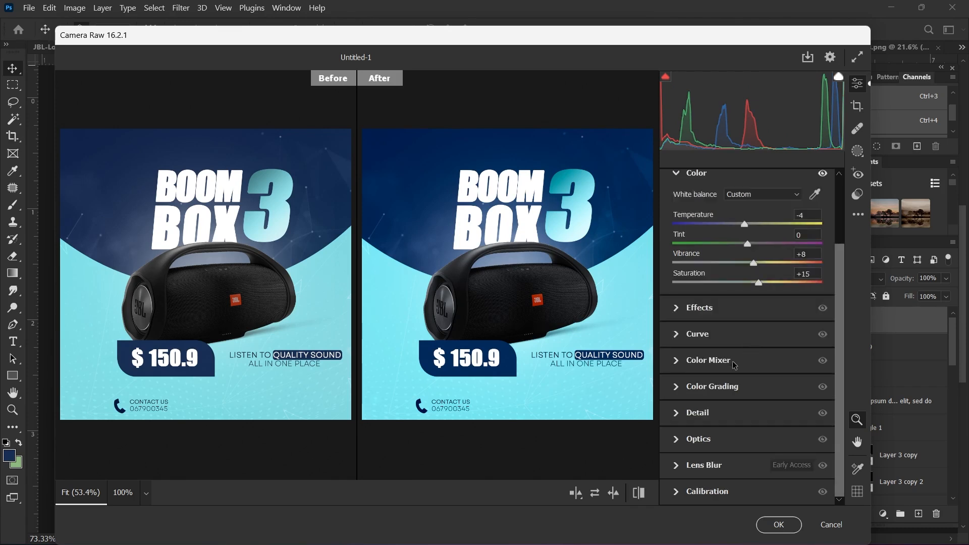
scroll(412, 244, "down", 1)
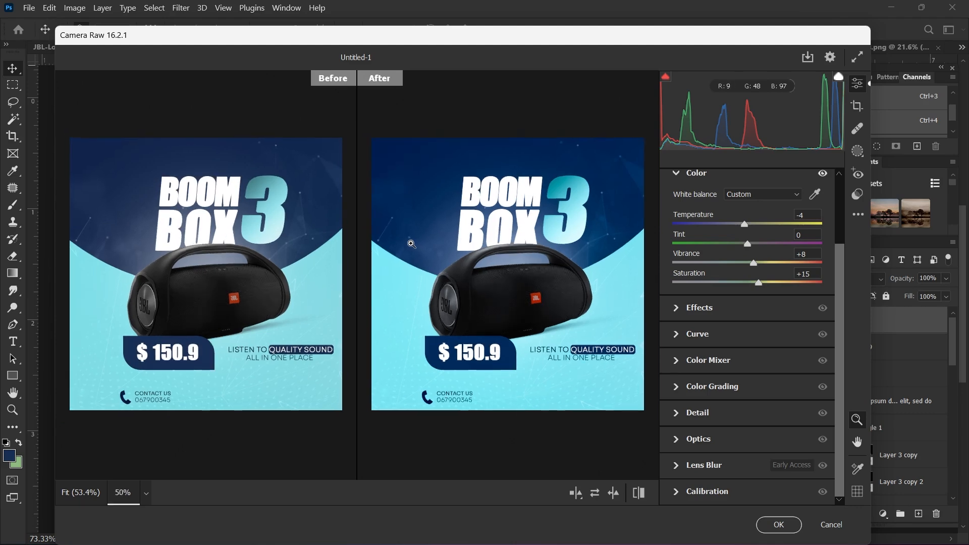
scroll(411, 244, "up", 2)
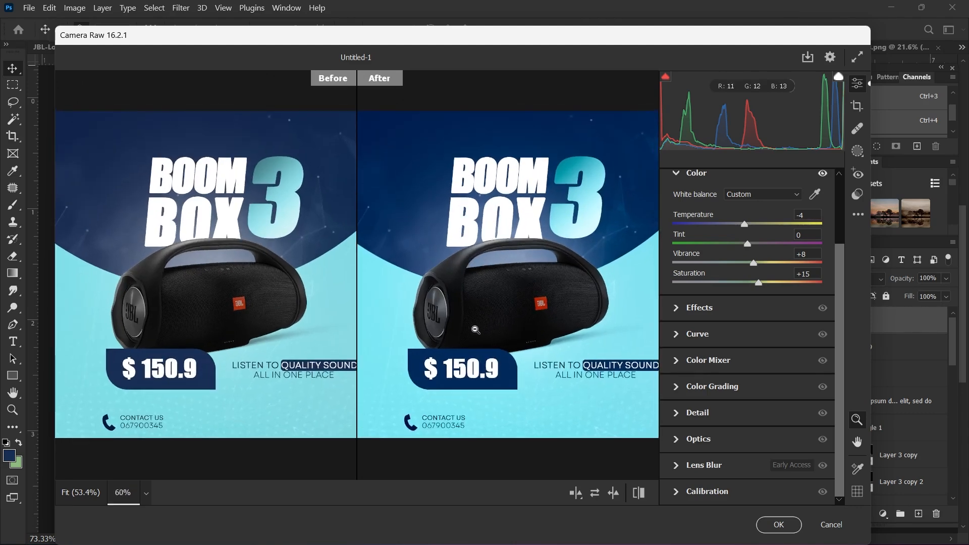
scroll(485, 312, "down", 1)
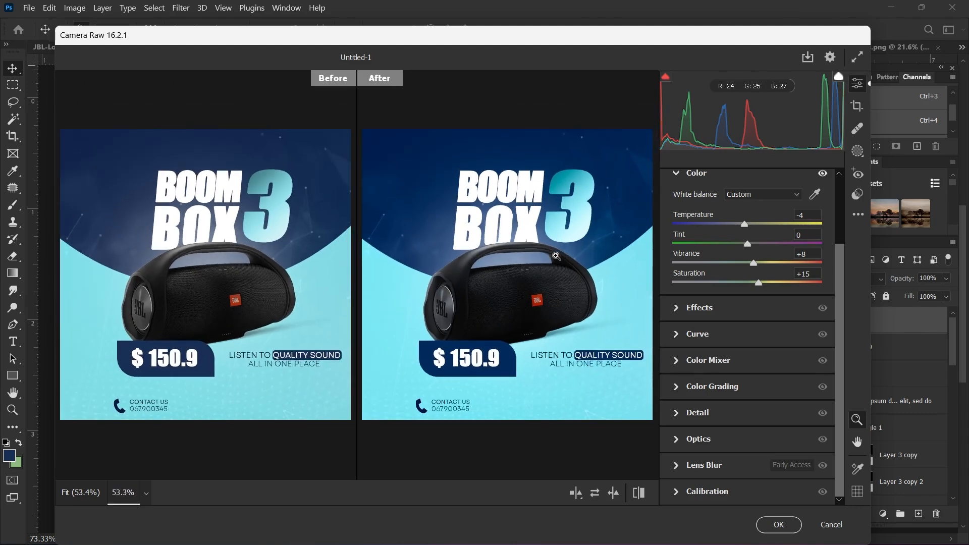
scroll(514, 245, "up", 1)
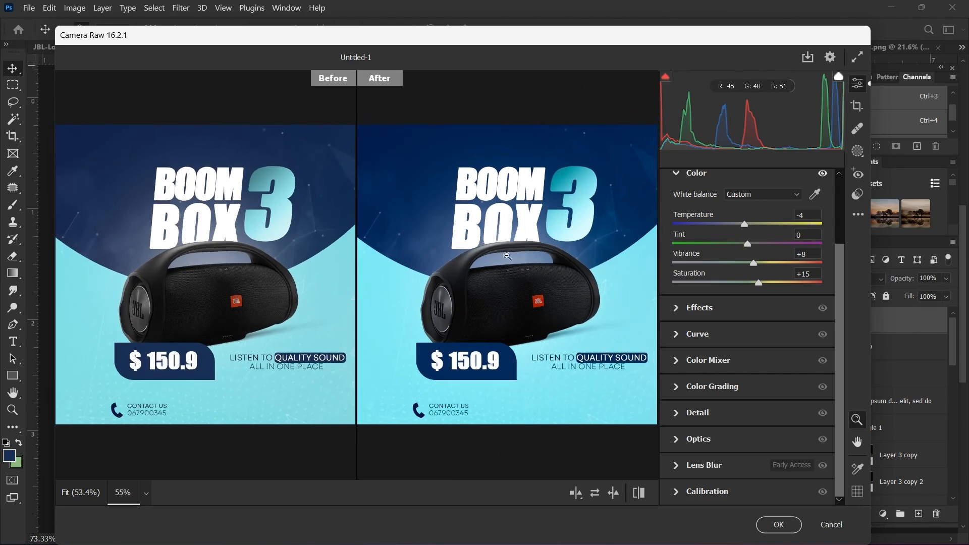
scroll(511, 303, "down", 1)
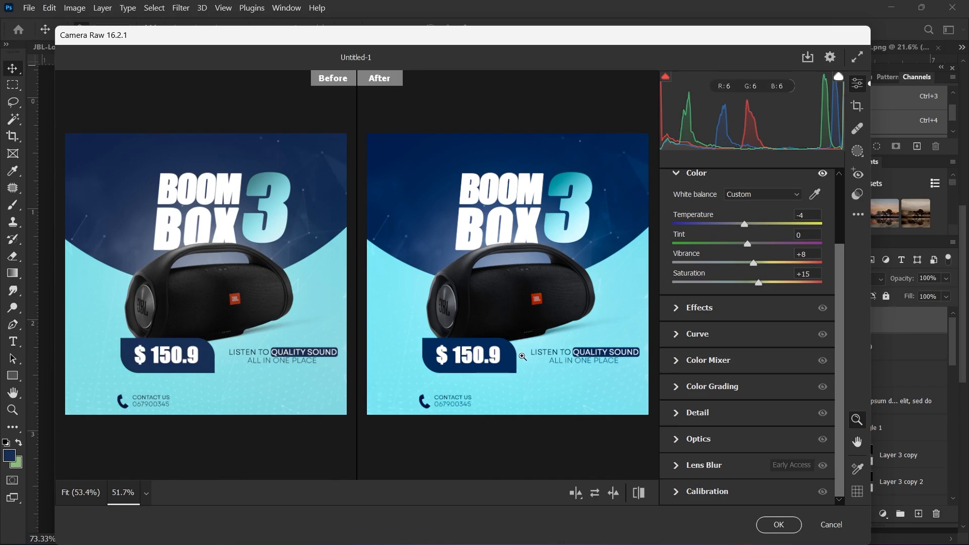
scroll(552, 281, "up", 2)
scroll(553, 281, "down", 3)
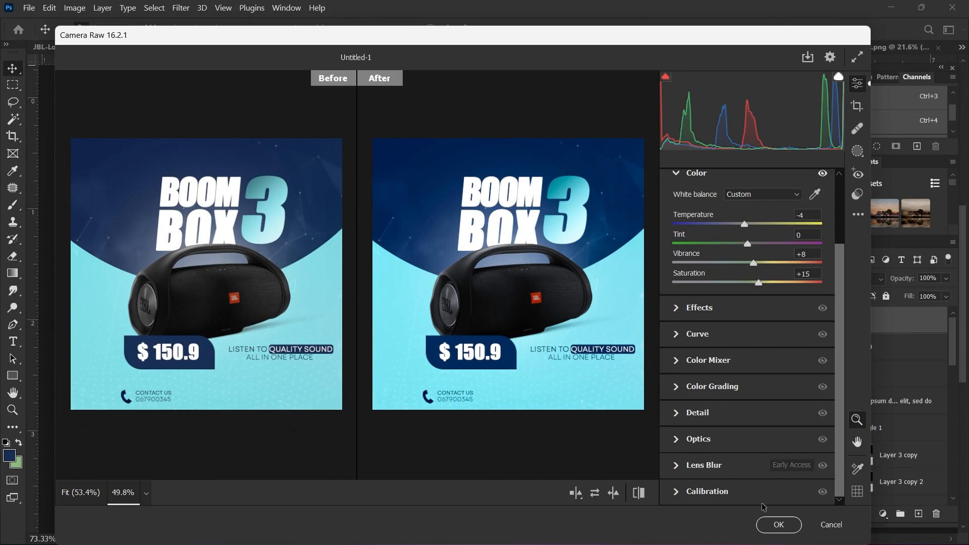
Step: Commit the Camera Raw grade to Layer 9 and collapse the Character panel to its icon
left_click(779, 526)
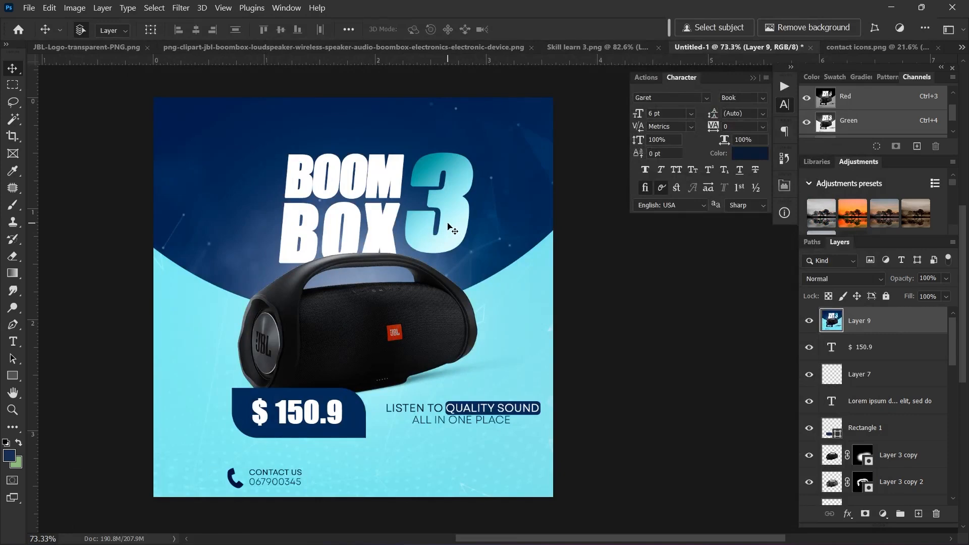
scroll(378, 222, "up", 1)
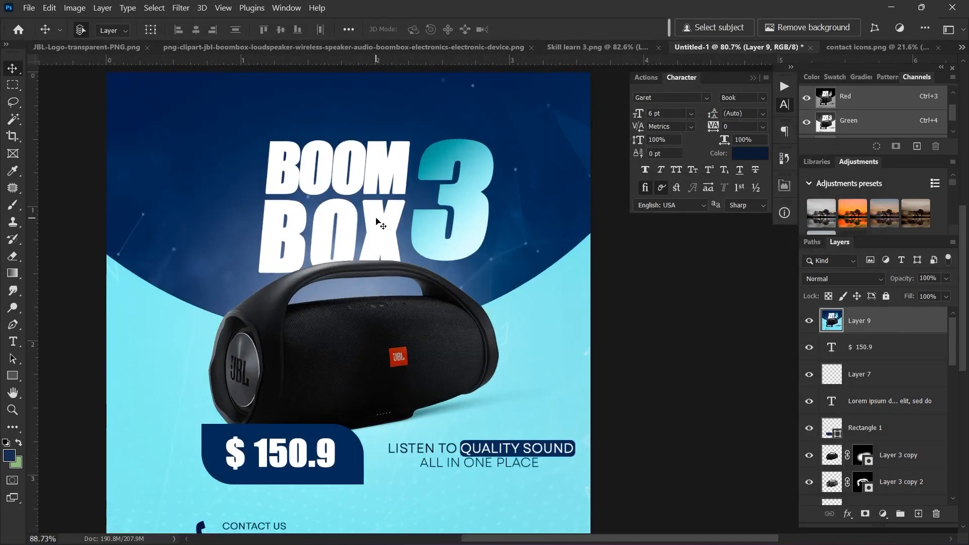
left_click(750, 78)
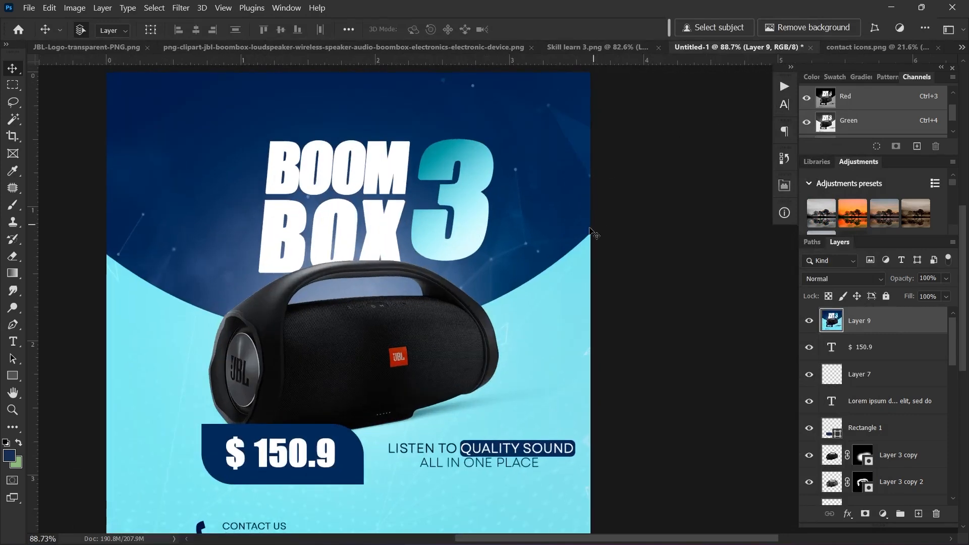
scroll(591, 233, "down", 1)
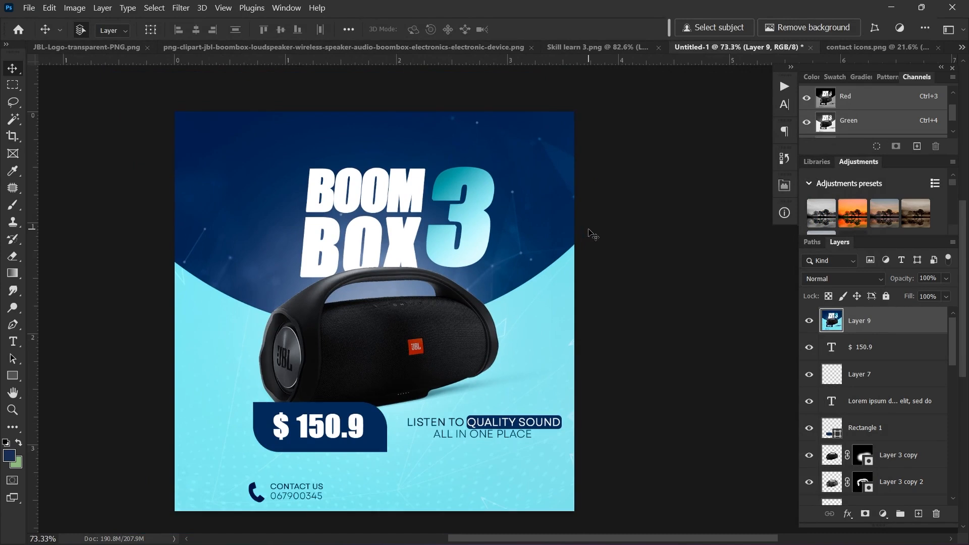